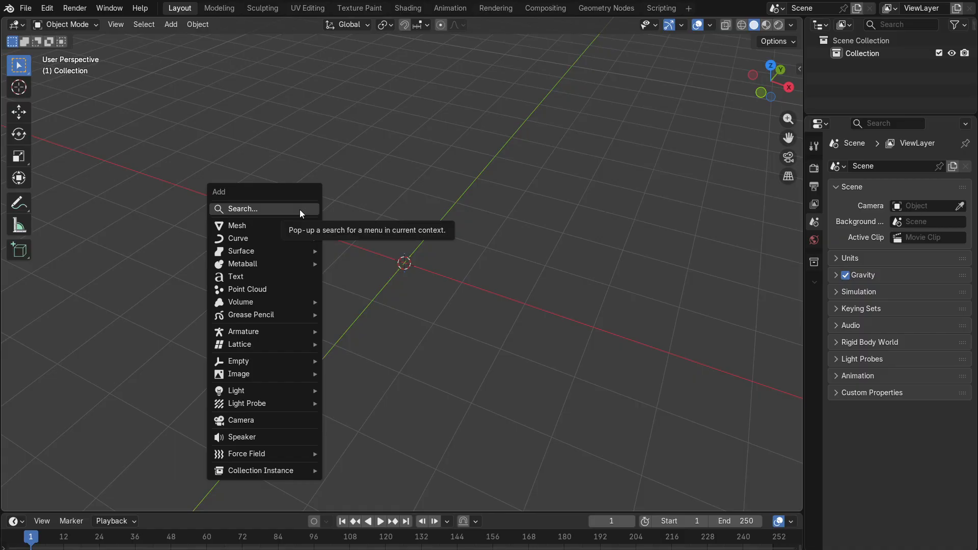
- Add a cube mesh at the centre of the empty scene
{"action": "mouse_move", "coordinate": [281, 230]}
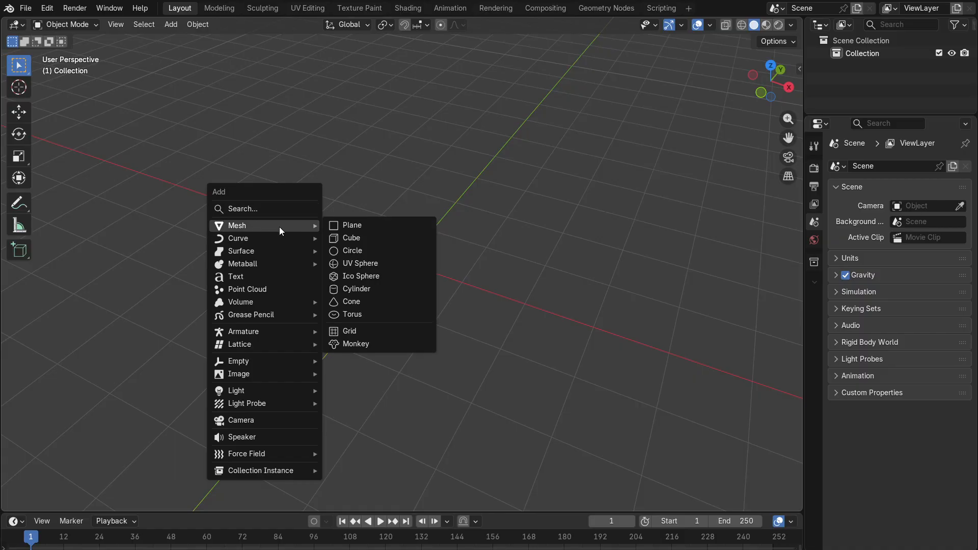
{"action": "left_click", "coordinate": [172, 25]}
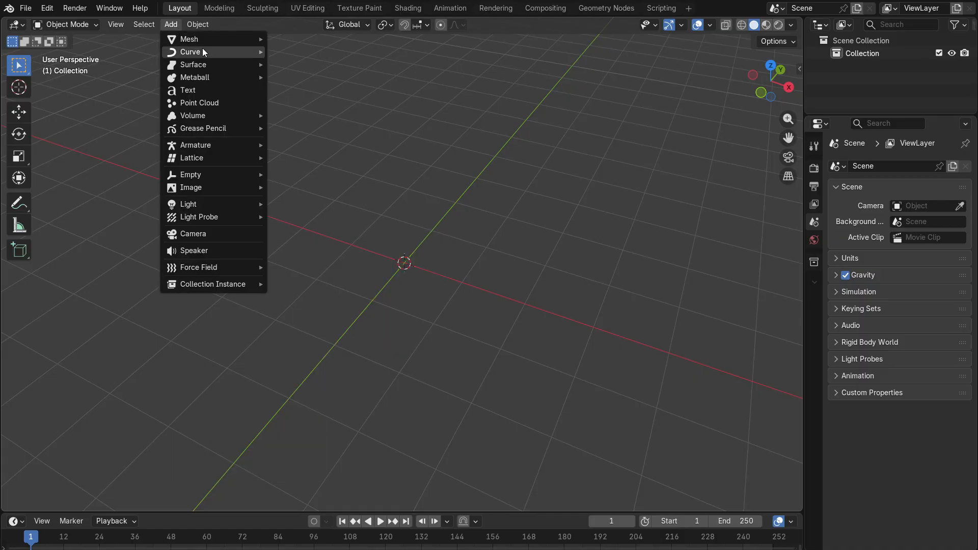
{"action": "mouse_move", "coordinate": [211, 45]}
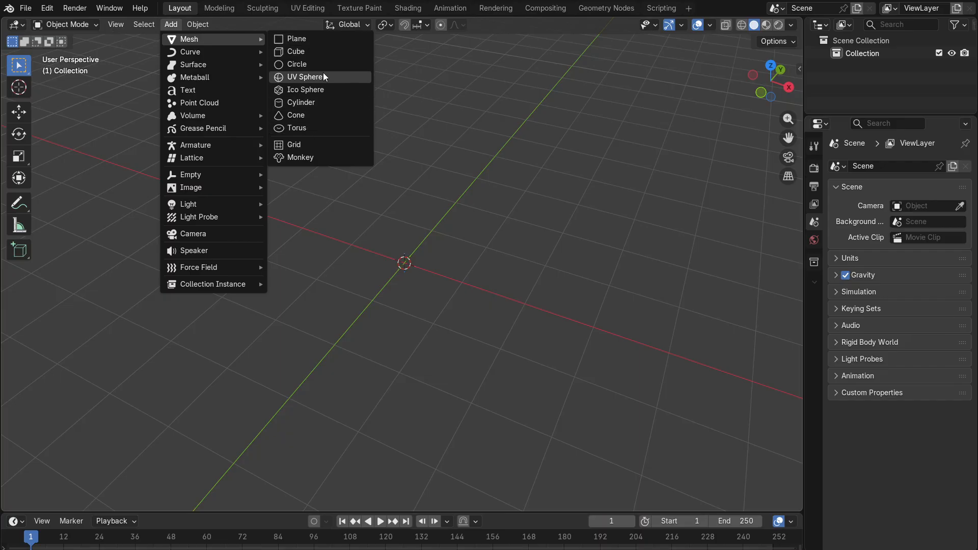
{"action": "left_click", "coordinate": [316, 52]}
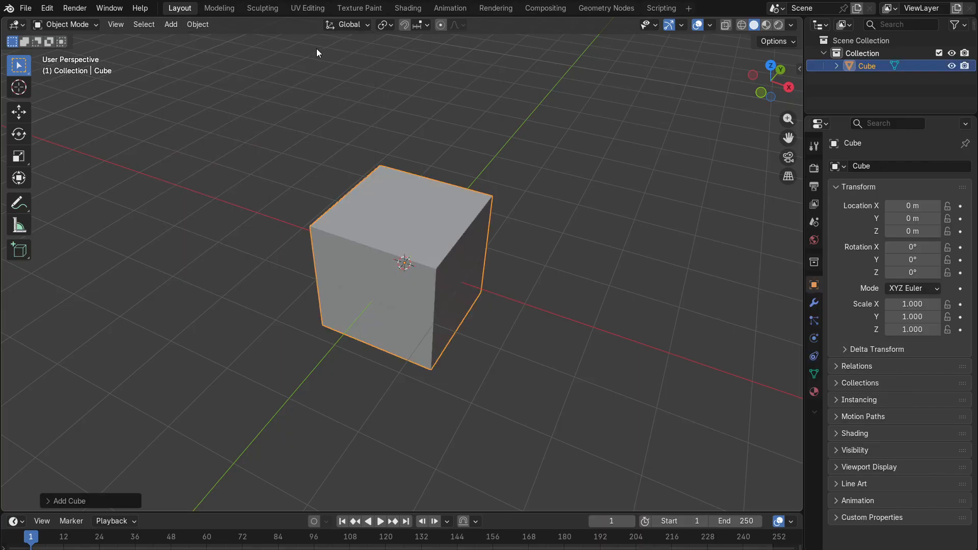
- Widen the outliner and properties area by narrowing the 3D viewport
{"action": "middle_click_drag", "start_coordinate": [562, 267], "coordinate": [545, 203]}
{"action": "left_click_drag", "start_coordinate": [528, 166], "coordinate": [263, 365]}
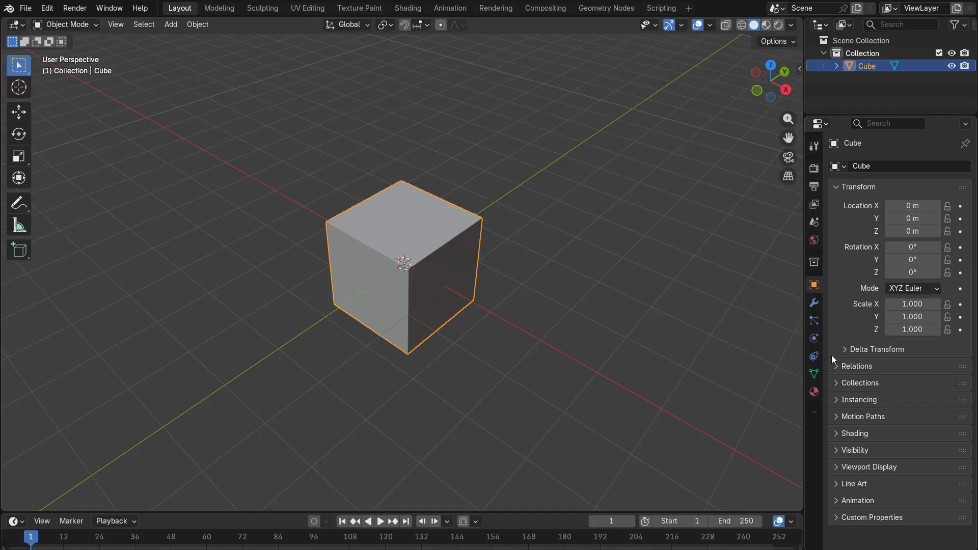
{"action": "left_click_drag", "start_coordinate": [801, 275], "coordinate": [752, 271]}
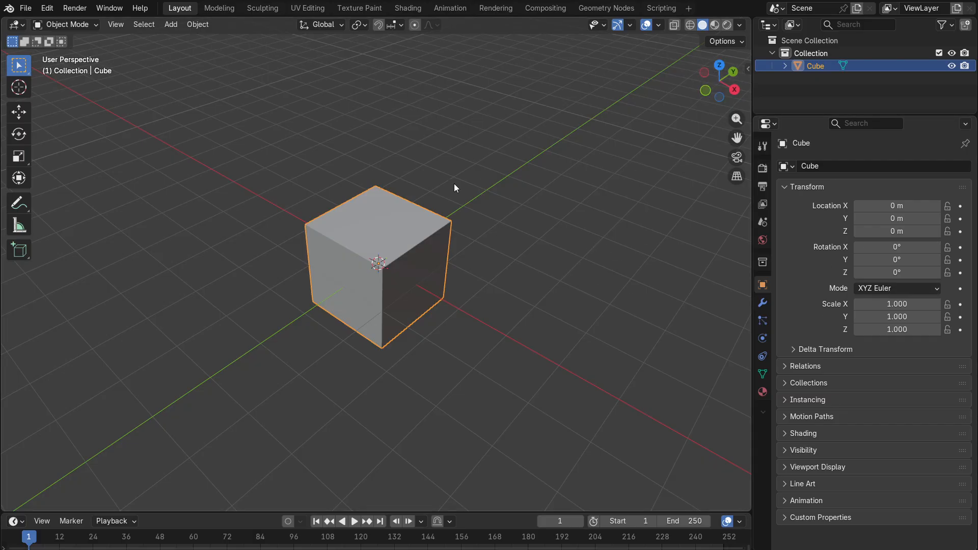
- Show the Move, Rotate, Scale and Transform gizmos on the cube, and finish with the Move tool active
{"action": "left_click", "coordinate": [23, 114]}
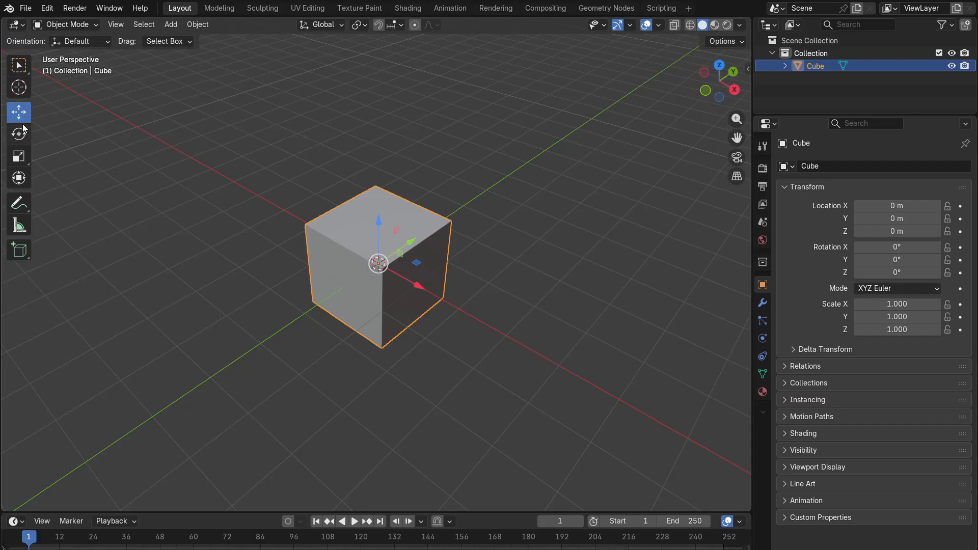
{"action": "left_click", "coordinate": [21, 137]}
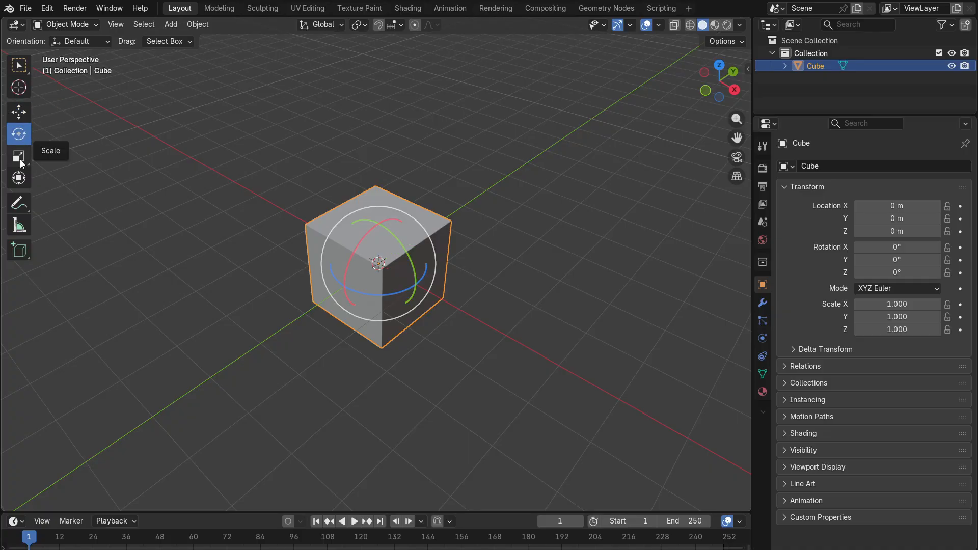
{"action": "left_click", "coordinate": [19, 156]}
{"action": "left_click", "coordinate": [20, 174]}
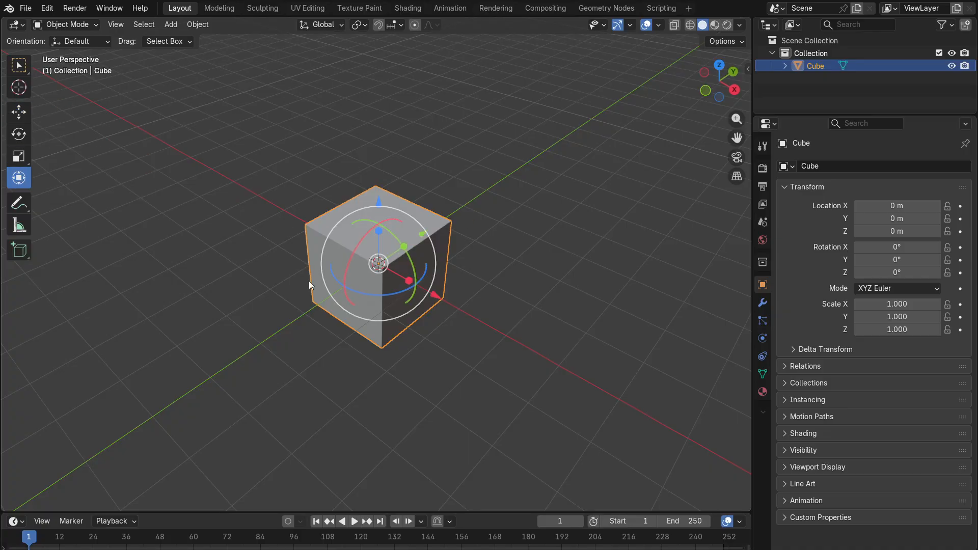
{"action": "left_click", "coordinate": [17, 113]}
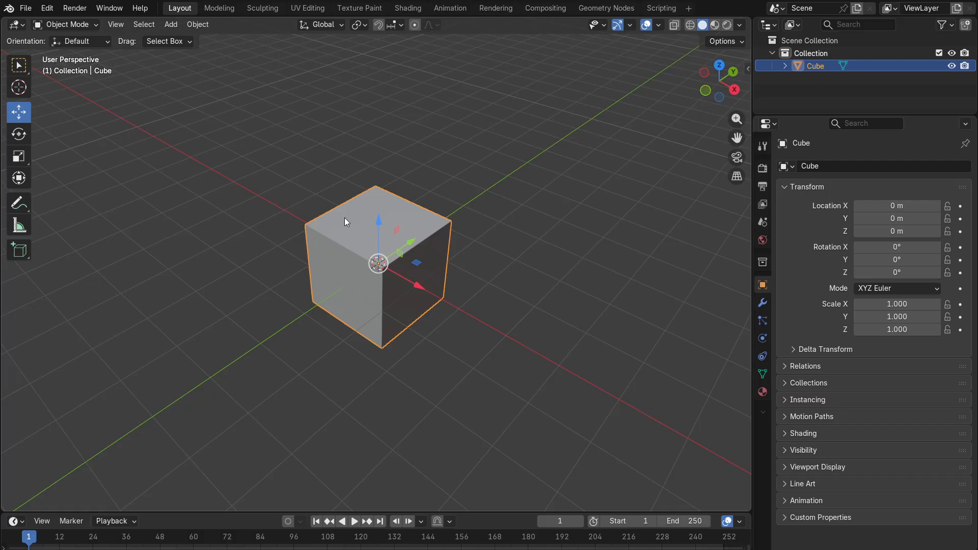
- Scale the cube uniformly to about 0.974 and reduce its X scale to 0.244
{"action": "mouse_move", "coordinate": [462, 222]}
{"action": "middle_mouse_down"}
{"action": "mouse_move", "coordinate": [459, 204]}
{"action": "mouse_move", "coordinate": [426, 223]}
{"action": "mouse_move", "coordinate": [466, 227]}
{"action": "middle_mouse_up"}
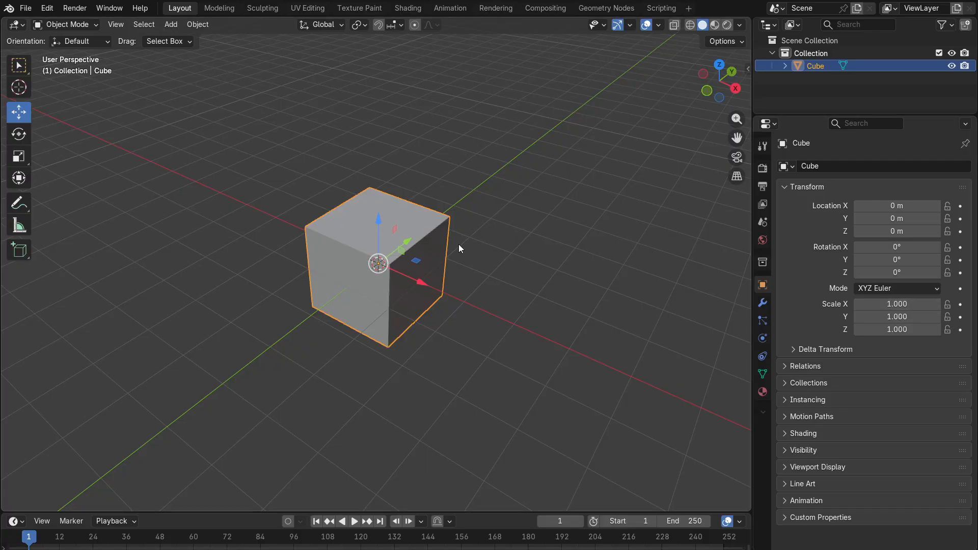
{"action": "key", "text": "s"}
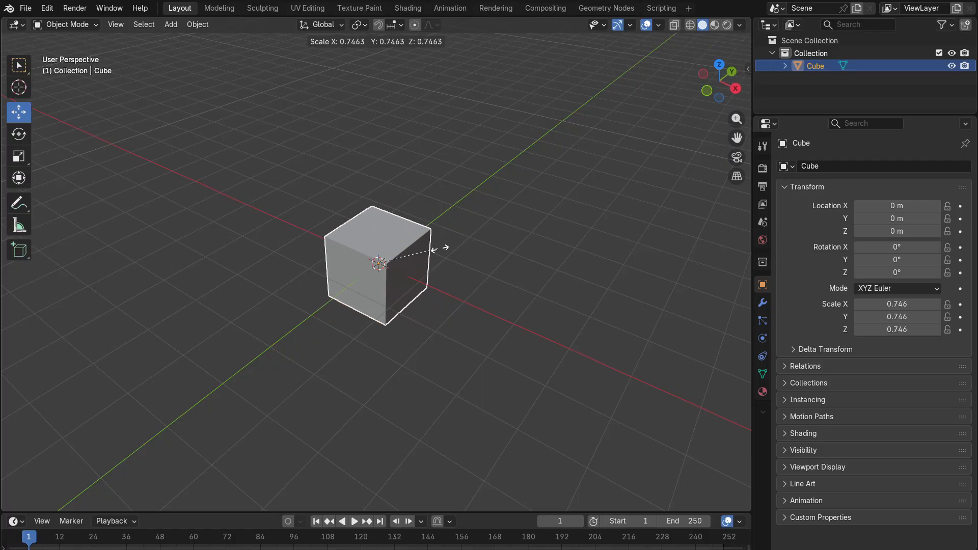
{"action": "left_click", "coordinate": [451, 245]}
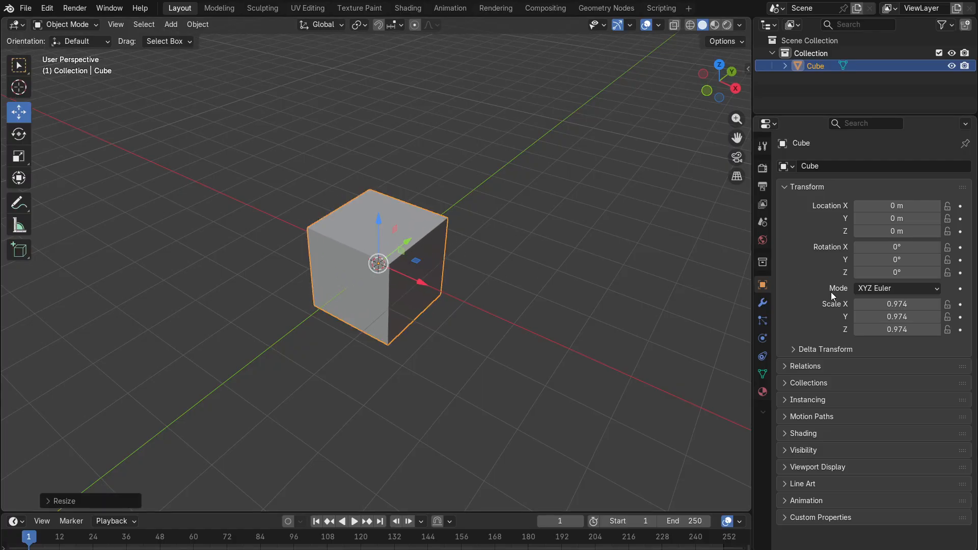
{"action": "left_click_drag", "start_coordinate": [897, 303], "coordinate": [815, 304]}
{"action": "middle_click_drag", "start_coordinate": [560, 278], "coordinate": [180, 353]}
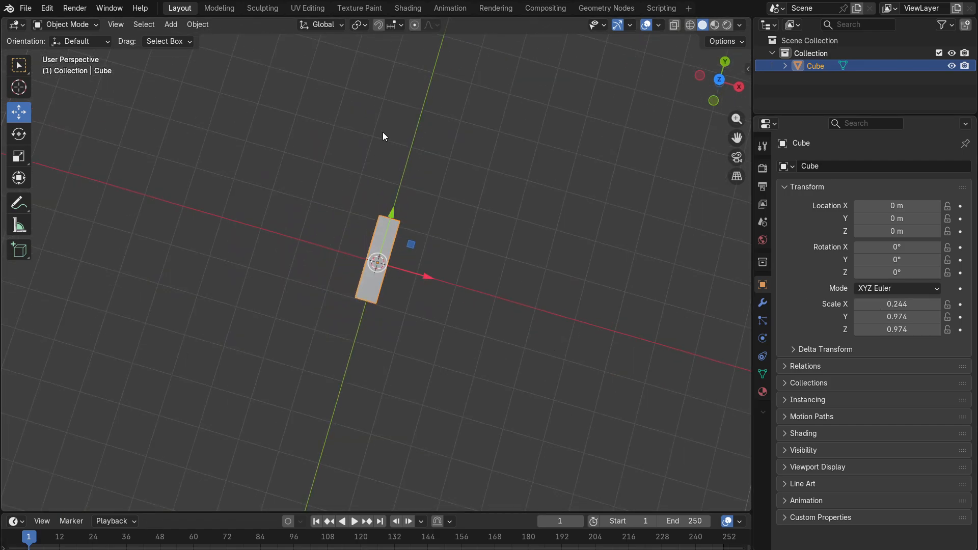
{"action": "middle_click_drag", "start_coordinate": [288, 343], "coordinate": [330, 261]}
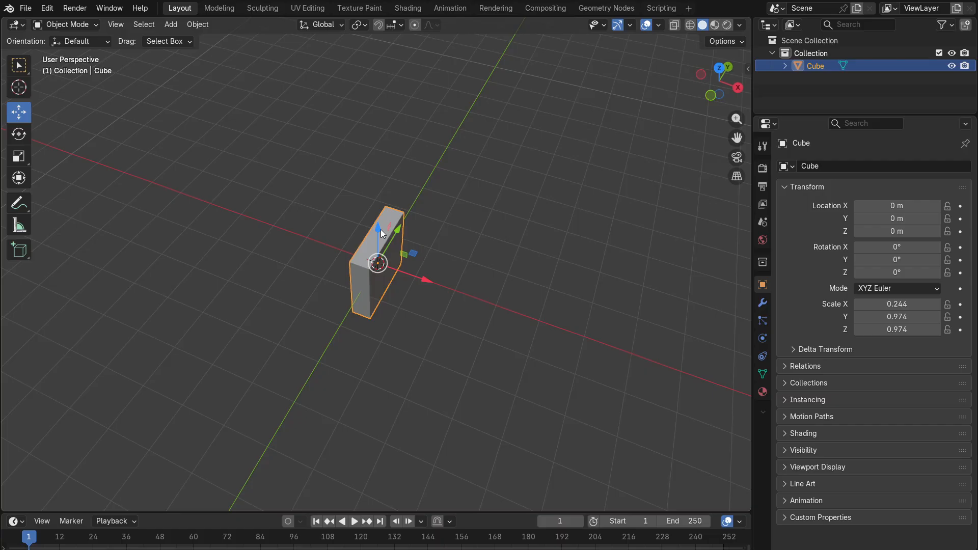
- Try moving the narrowed cube about 0.53 m up along Z and 0.27 m along X, and undo both moves
{"action": "mouse_move", "coordinate": [381, 230]}
{"action": "left_mouse_down"}
{"action": "mouse_move", "coordinate": [383, 207]}
{"action": "mouse_move", "coordinate": [385, 217]}
{"action": "left_mouse_up"}
{"action": "left_click_drag", "start_coordinate": [418, 260], "coordinate": [432, 264]}
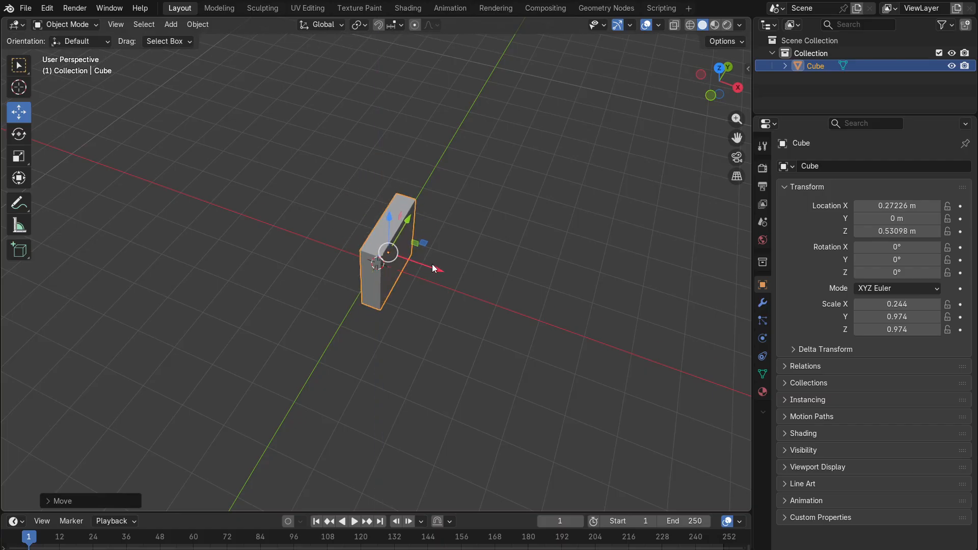
{"action": "key", "text": "ctrl+z"}
{"action": "key", "text": "ctrl+z"}
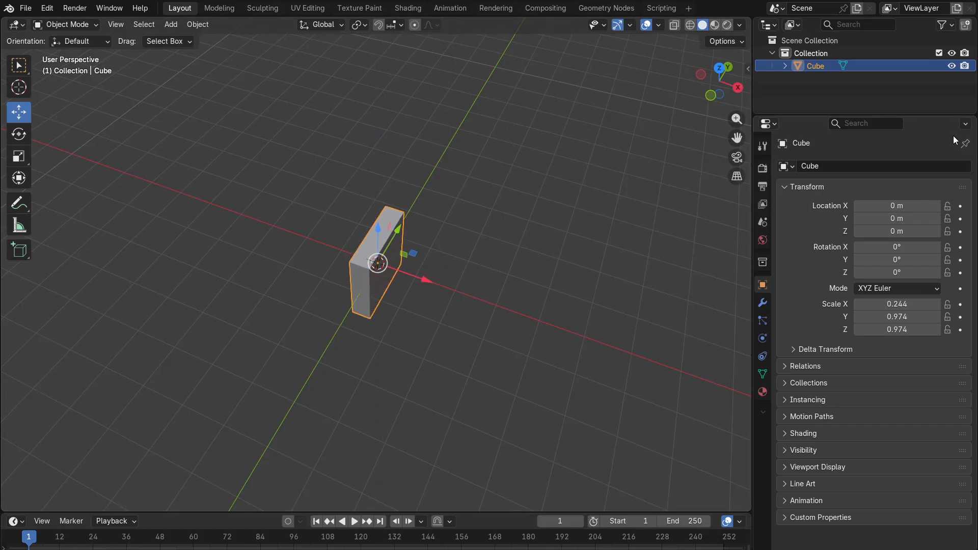
- Try setting the cube's location to X 0.02 m, Y -0.1 m and Z -0.08 m, and undo the changes
{"action": "left_click_drag", "start_coordinate": [897, 205], "coordinate": [875, 230]}
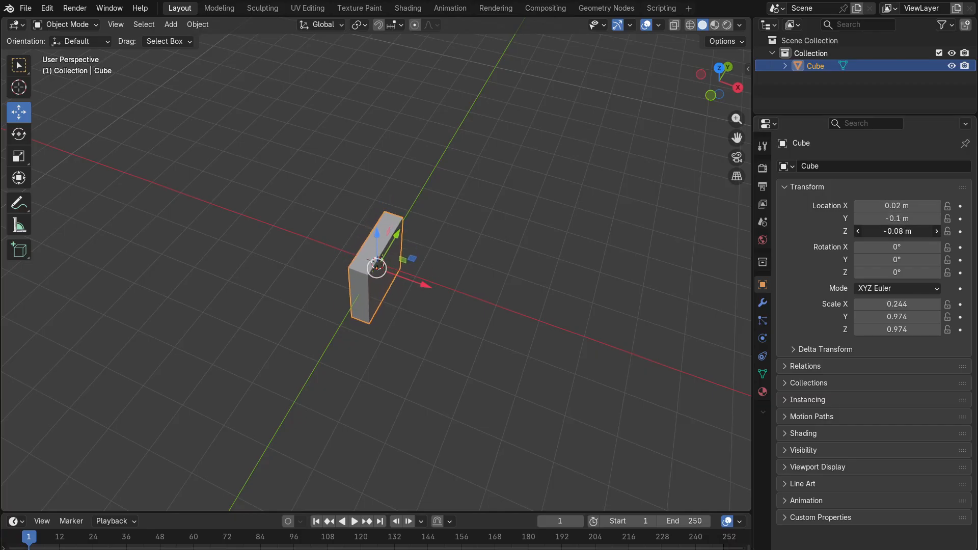
{"action": "key", "text": "ctrl+z"}
{"action": "key", "text": "ctrl+z"}
{"action": "key", "text": "ctrl+z"}
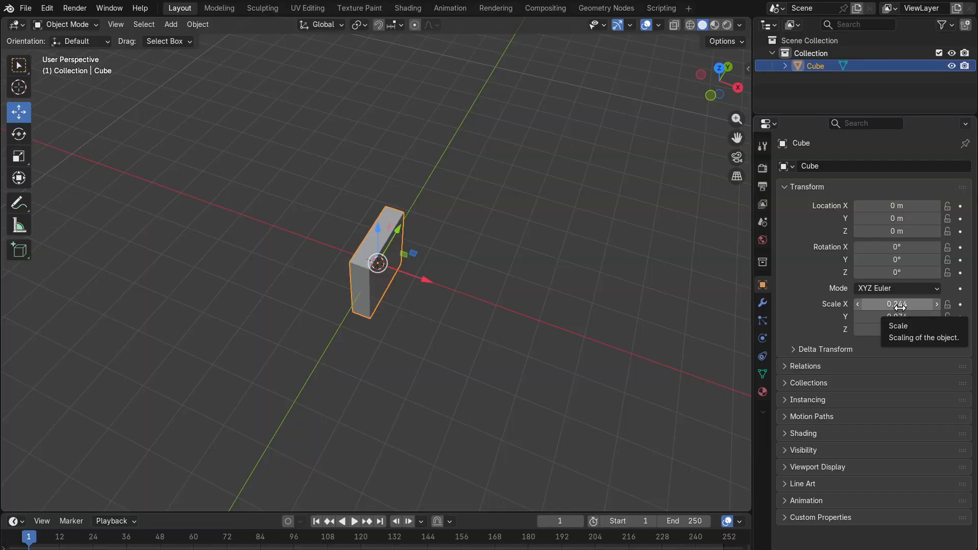
- Set the cube's X scale to 0.184 while looking at it in top orthographic view
{"action": "middle_click_drag", "start_coordinate": [604, 266], "coordinate": [642, 319]}
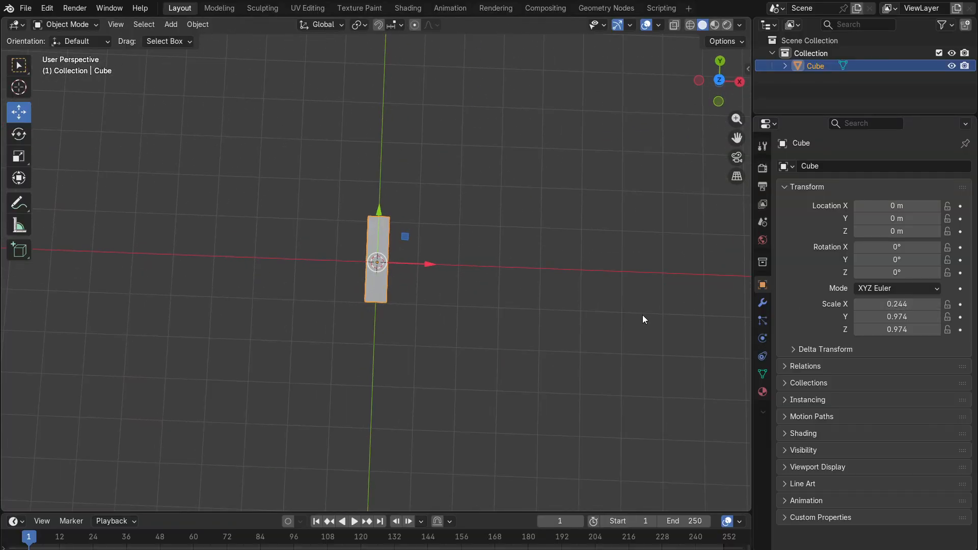
{"action": "left_click", "coordinate": [720, 80]}
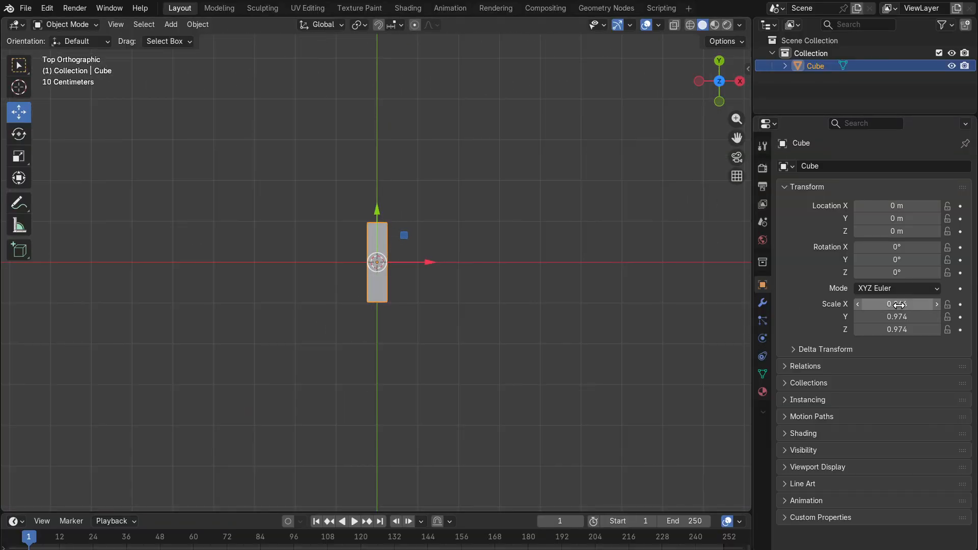
{"action": "left_click_drag", "start_coordinate": [898, 305], "coordinate": [887, 305]}
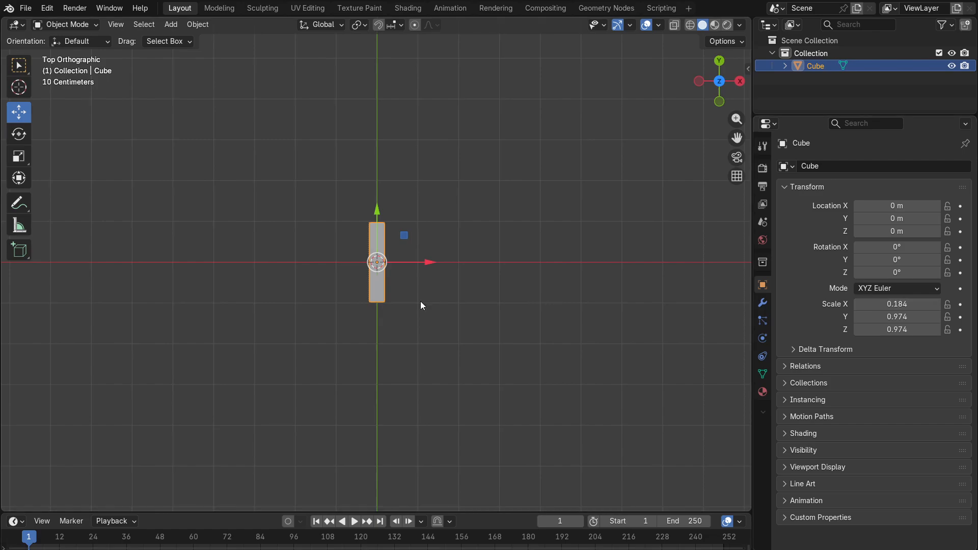
{"action": "scroll", "coordinate": [390, 289], "scroll_direction": "up", "scroll_amount": 3}
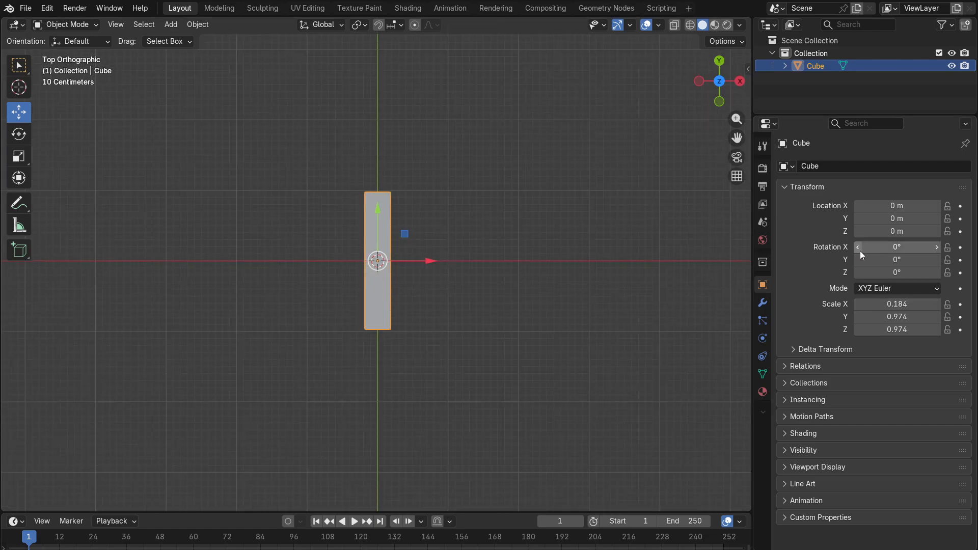
- Lengthen the narrow block by increasing its Y scale to 1.794
{"action": "left_click", "coordinate": [719, 82]}
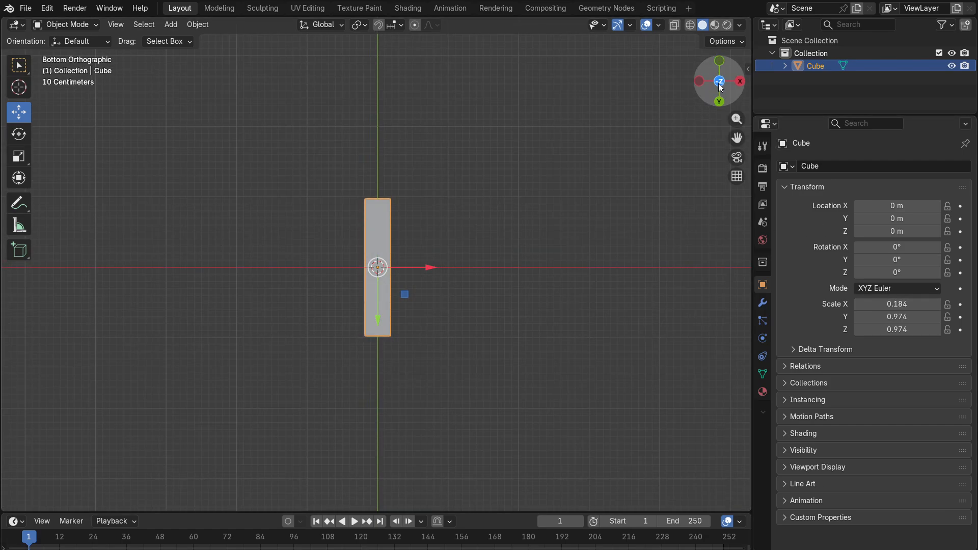
{"action": "left_click", "coordinate": [718, 84]}
{"action": "left_click", "coordinate": [741, 85]}
{"action": "scroll", "coordinate": [466, 258], "scroll_direction": "down", "scroll_amount": 7}
{"action": "middle_click_drag", "start_coordinate": [399, 227], "coordinate": [412, 275]}
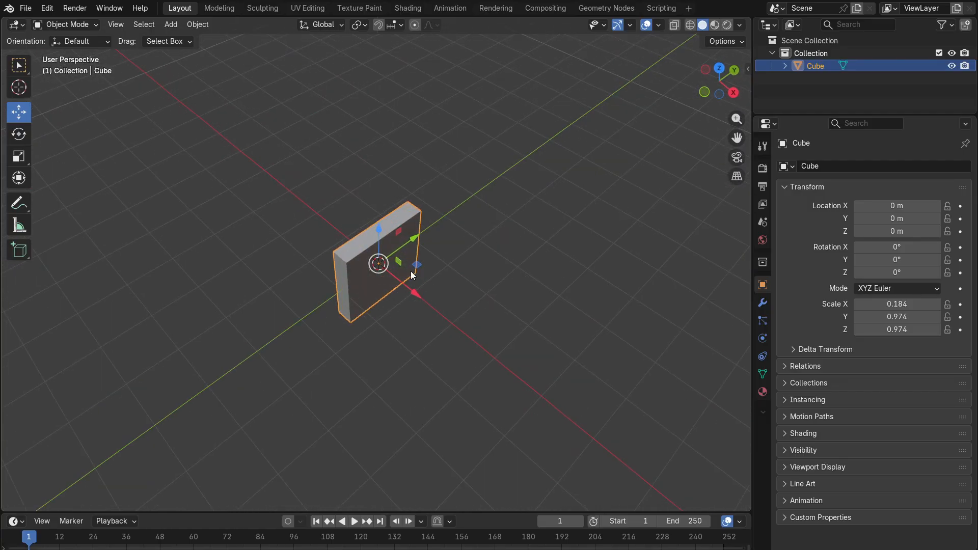
{"action": "left_click_drag", "start_coordinate": [903, 315], "coordinate": [944, 315]}
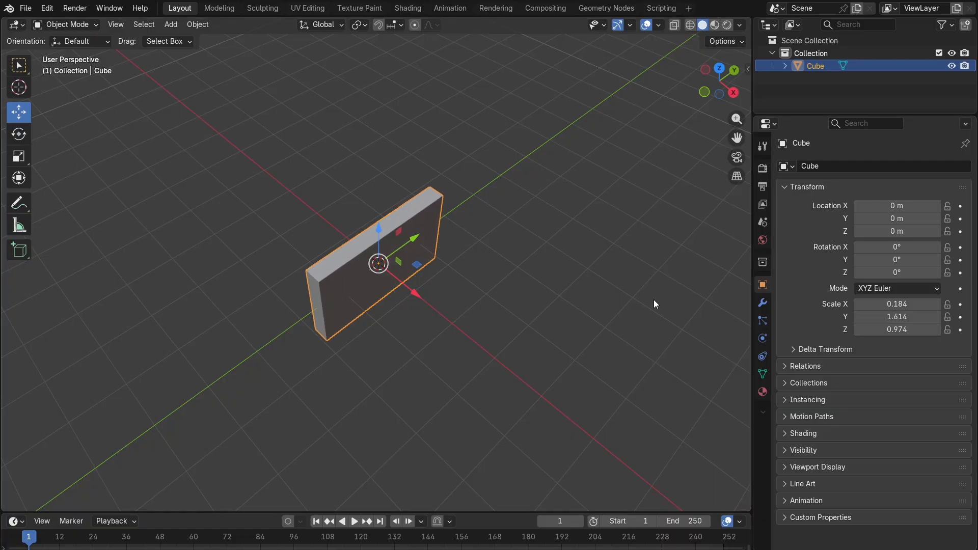
{"action": "middle_click_drag", "start_coordinate": [654, 301], "coordinate": [720, 356]}
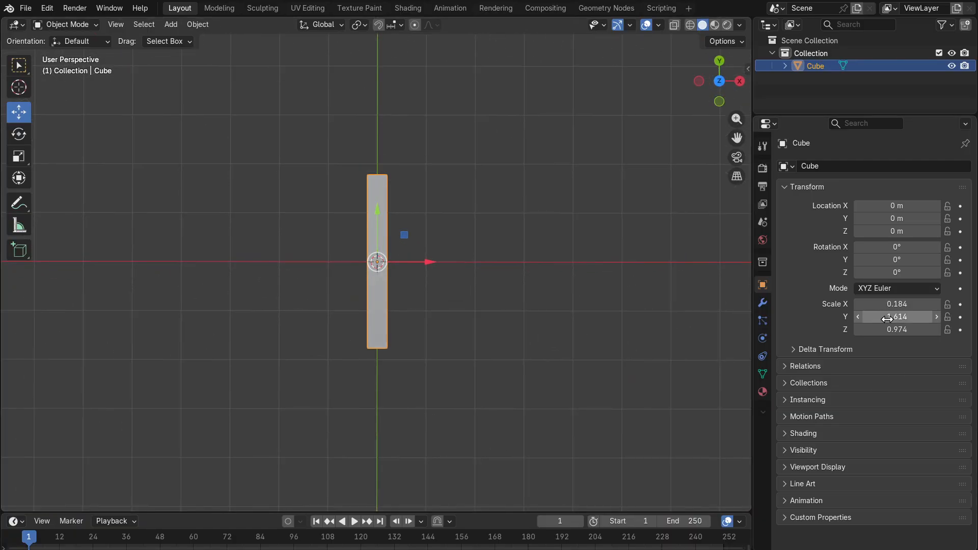
{"action": "left_click_drag", "start_coordinate": [897, 316], "coordinate": [909, 316]}
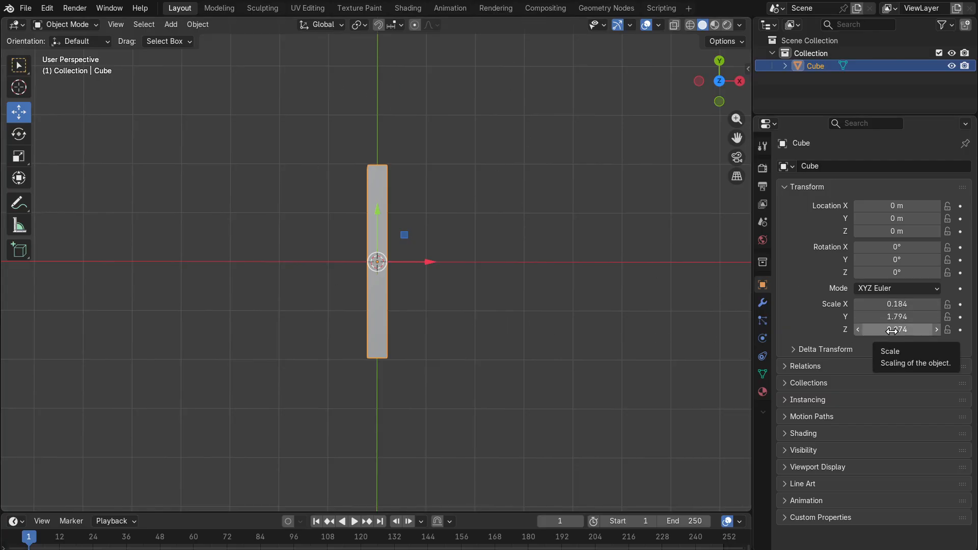
- Flatten the block into a thin plank by reducing its Z scale to 0.024
{"action": "middle_click_drag", "start_coordinate": [521, 269], "coordinate": [459, 204]}
{"action": "left_click_drag", "start_coordinate": [871, 329], "coordinate": [809, 330]}
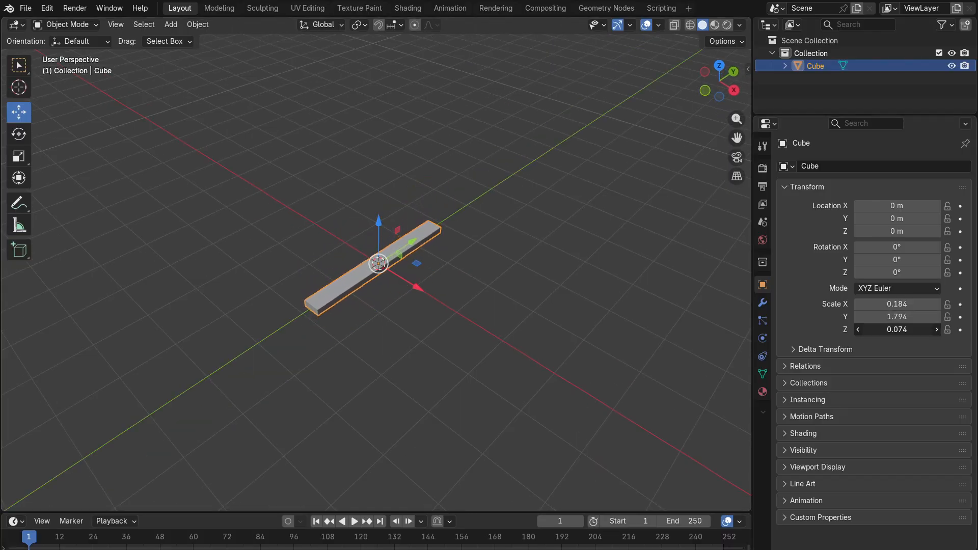
{"action": "middle_click_drag", "start_coordinate": [433, 323], "coordinate": [466, 290]}
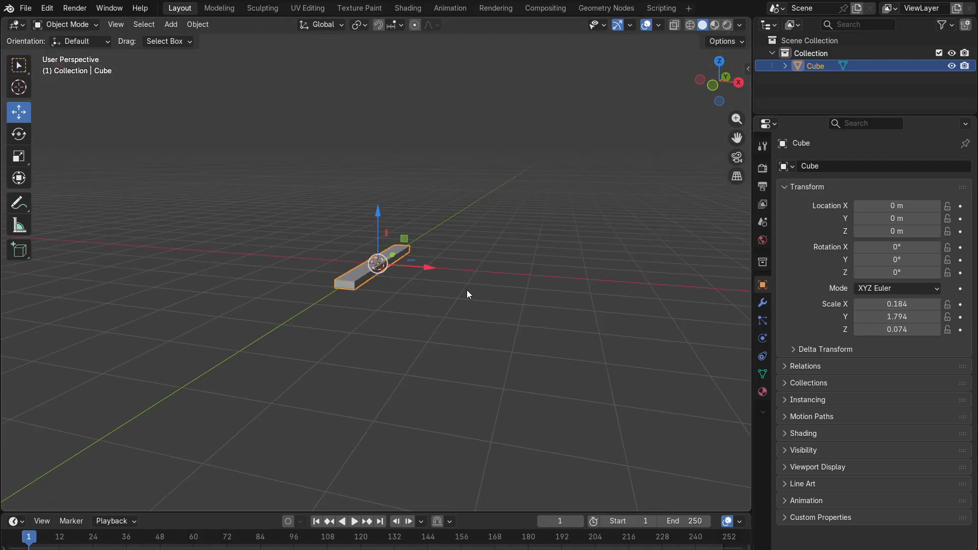
{"action": "scroll", "coordinate": [355, 290], "scroll_direction": "up", "scroll_amount": 5}
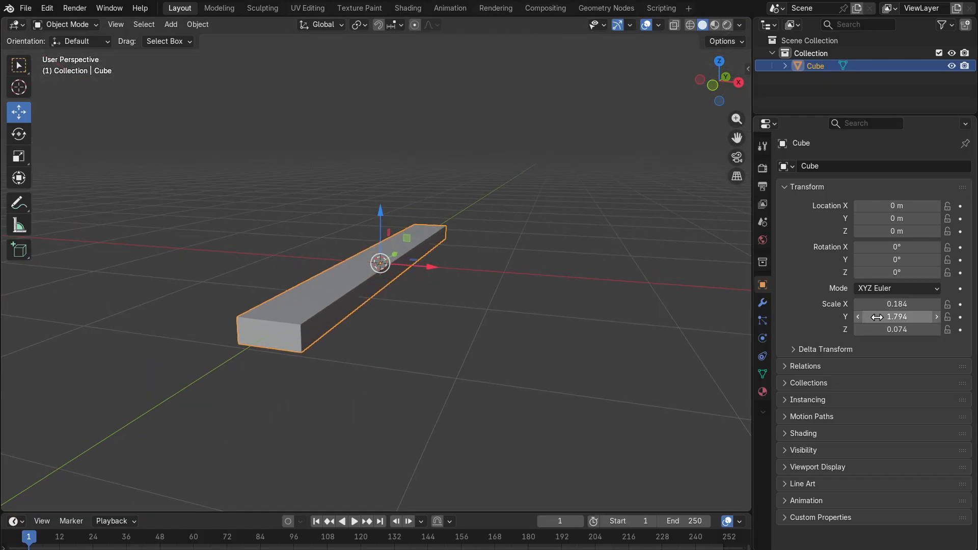
{"action": "left_click_drag", "start_coordinate": [896, 329], "coordinate": [868, 329]}
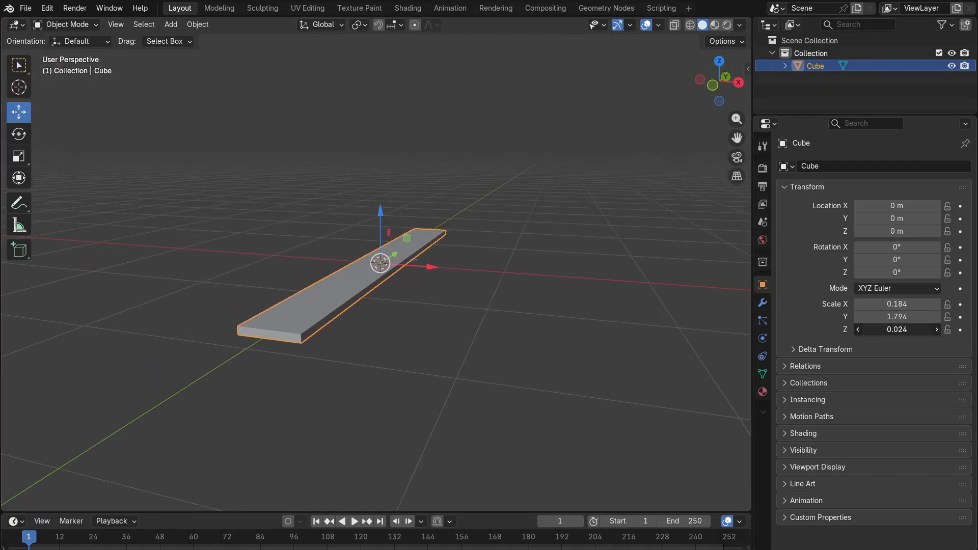
- Select the plank and switch it from Object Mode to Edit Mode
{"action": "left_click", "coordinate": [496, 278]}
{"action": "middle_click_drag", "start_coordinate": [496, 278], "coordinate": [518, 293]}
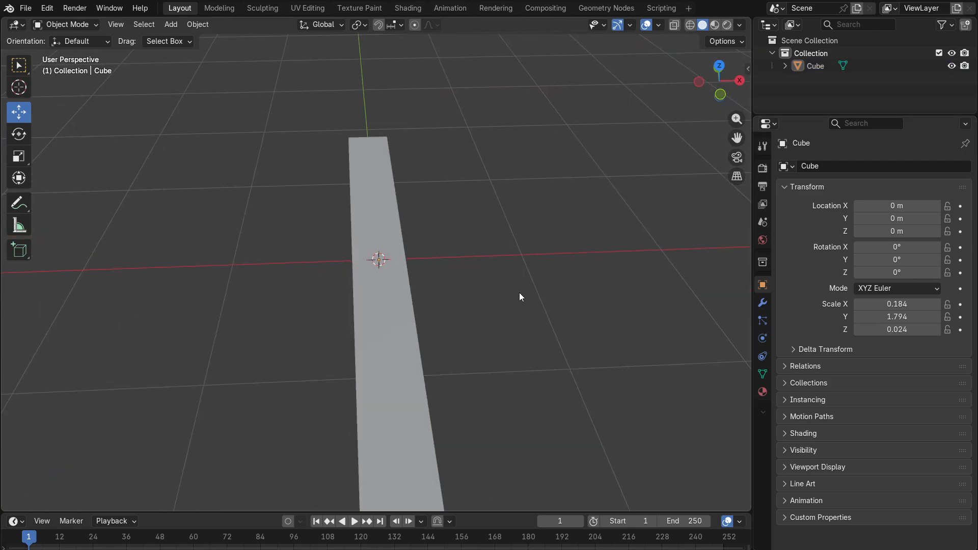
{"action": "scroll", "coordinate": [519, 292], "scroll_direction": "down", "scroll_amount": 2}
{"action": "left_click", "coordinate": [403, 283]}
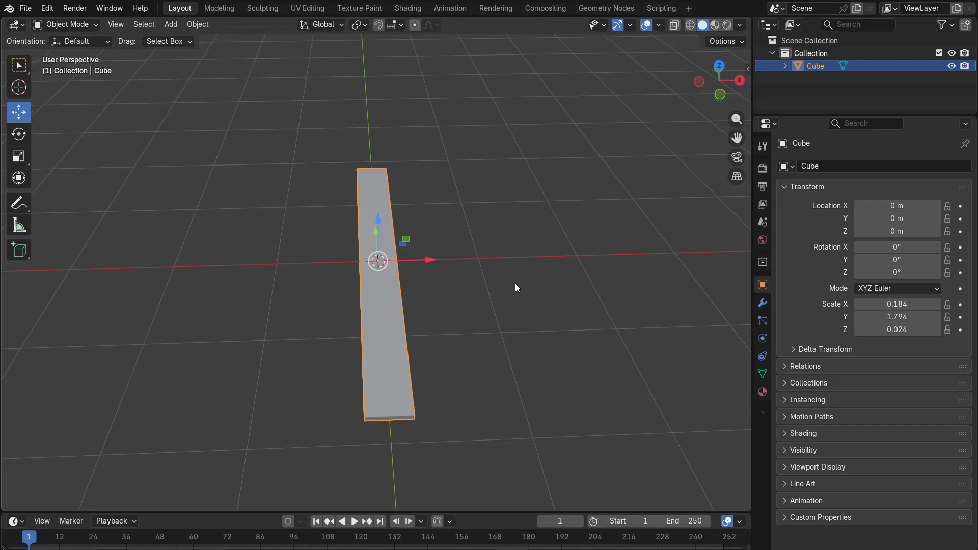
{"action": "middle_click_drag", "start_coordinate": [515, 283], "coordinate": [489, 239]}
{"action": "left_click", "coordinate": [91, 22]}
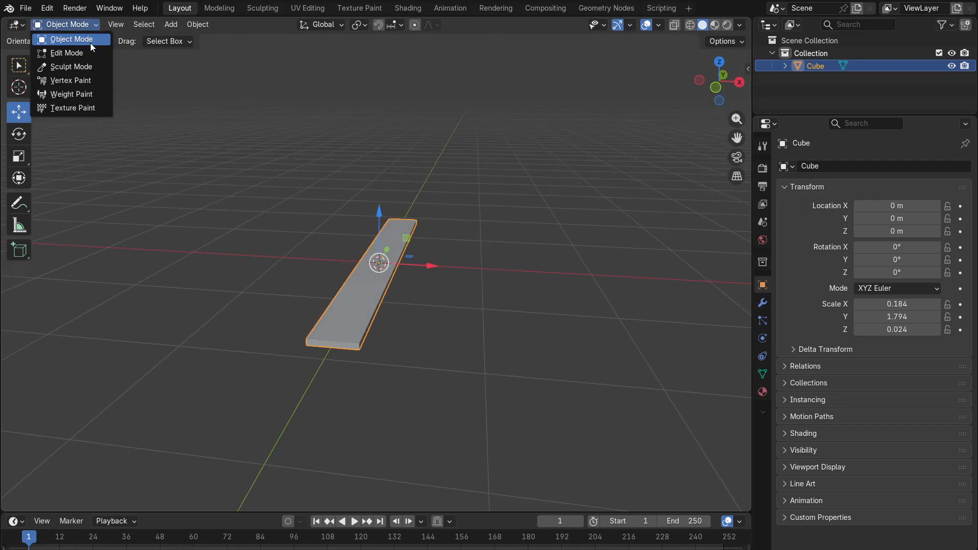
{"action": "left_click", "coordinate": [88, 49]}
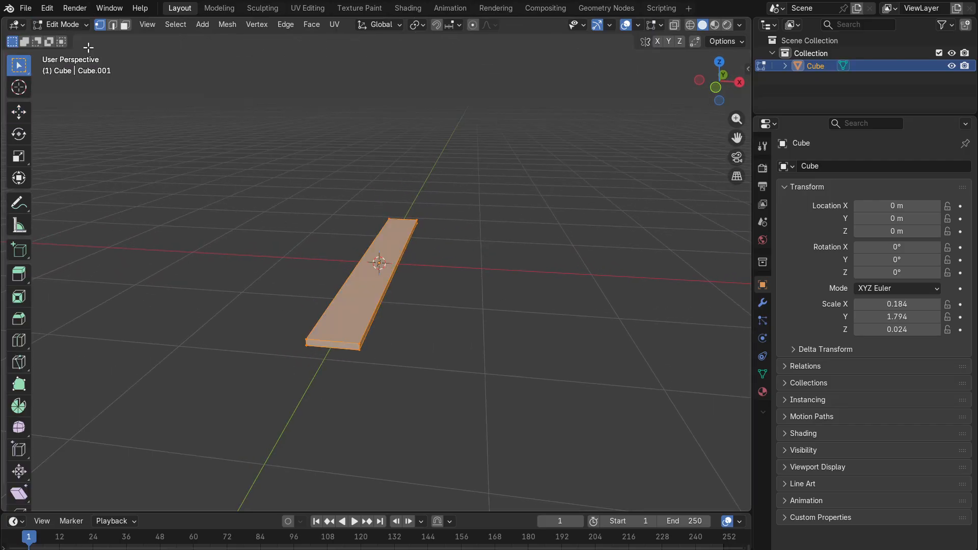
- Add five crosswise loop cuts to the plank: one at the middle, one midway along each half, and two nearer the +Y end
{"action": "middle_click_drag", "start_coordinate": [209, 167], "coordinate": [228, 200]}
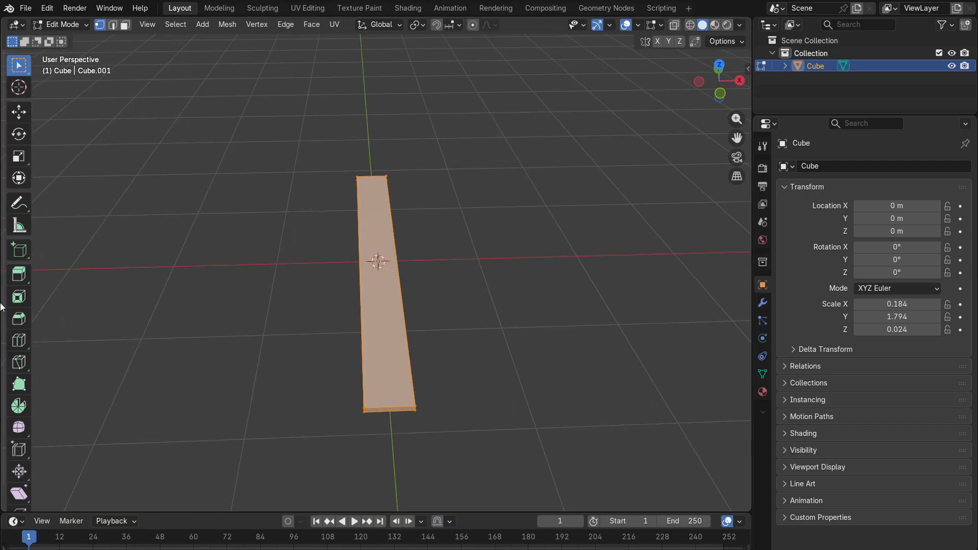
{"action": "left_click", "coordinate": [20, 340]}
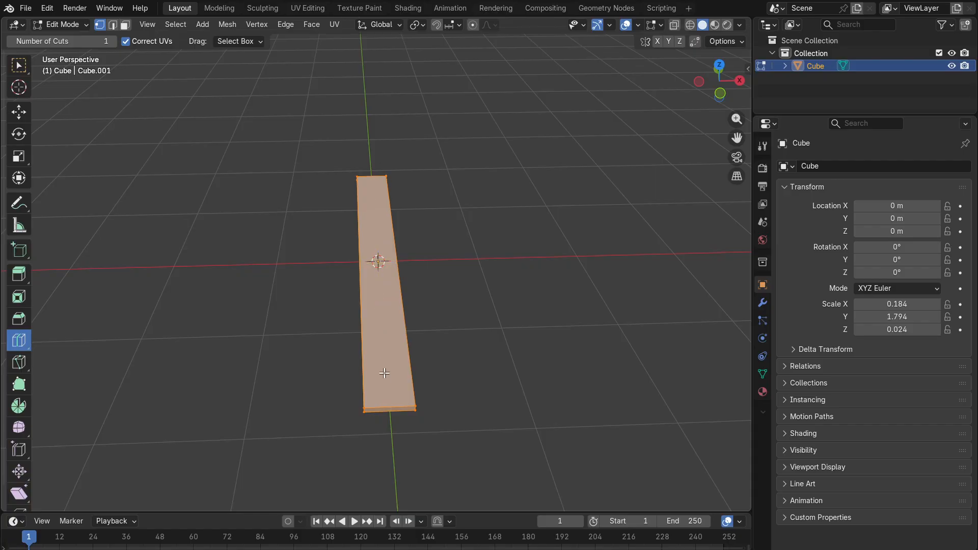
{"action": "middle_click_drag", "start_coordinate": [536, 366], "coordinate": [408, 274]}
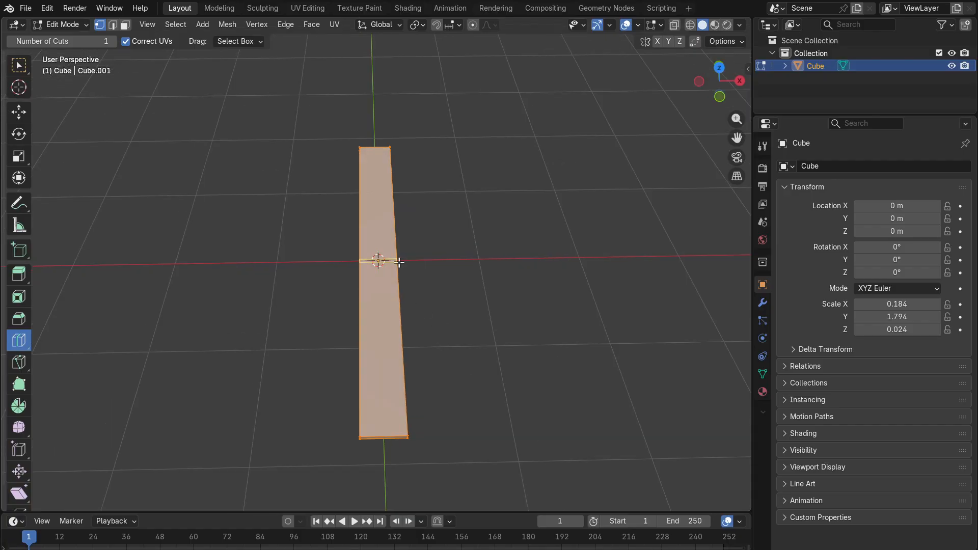
{"action": "left_click", "coordinate": [399, 262]}
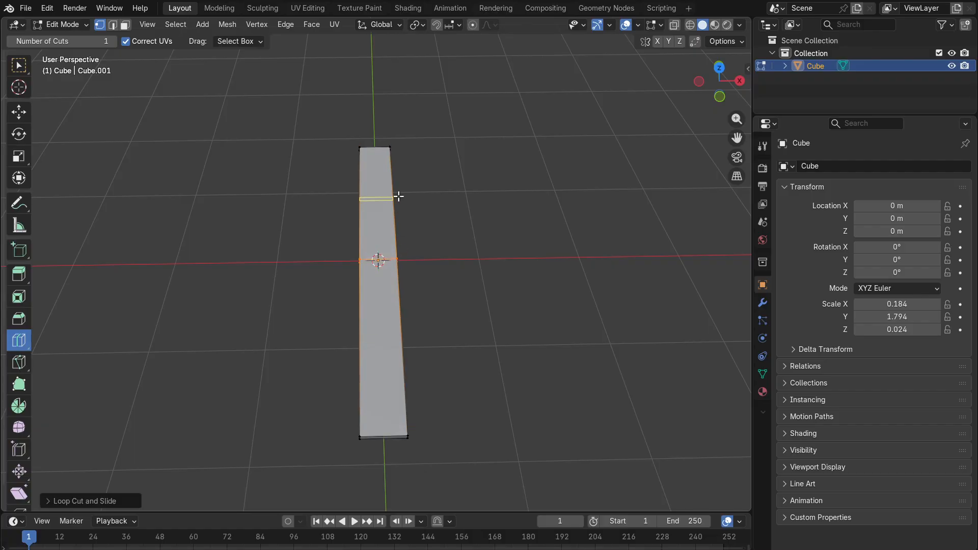
{"action": "left_click", "coordinate": [399, 198]}
{"action": "left_click", "coordinate": [415, 336]}
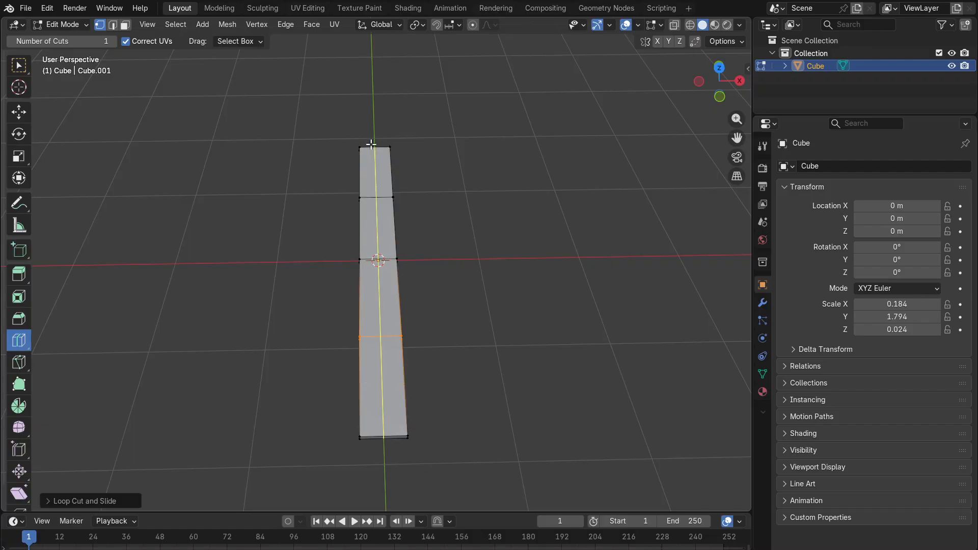
{"action": "left_click", "coordinate": [386, 182]}
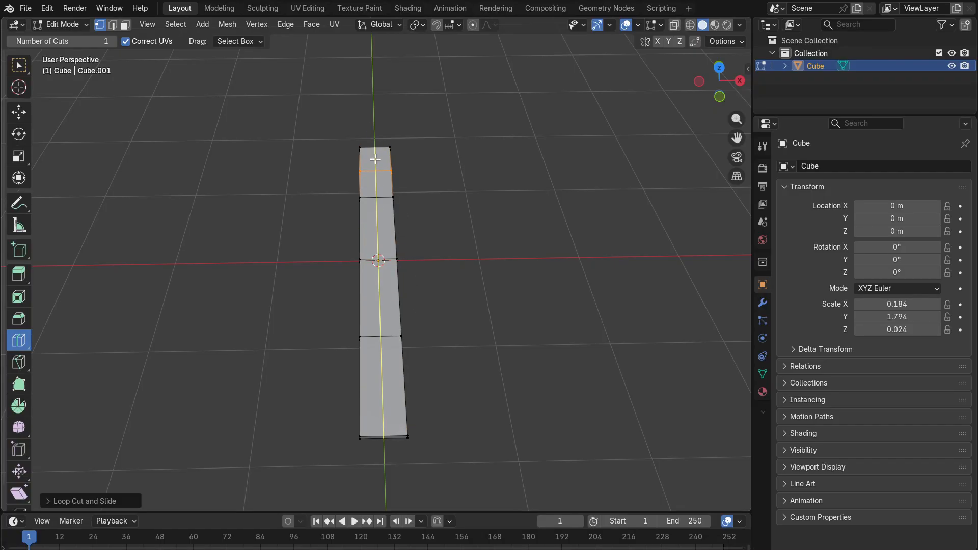
{"action": "middle_click_drag", "start_coordinate": [377, 134], "coordinate": [392, 65]}
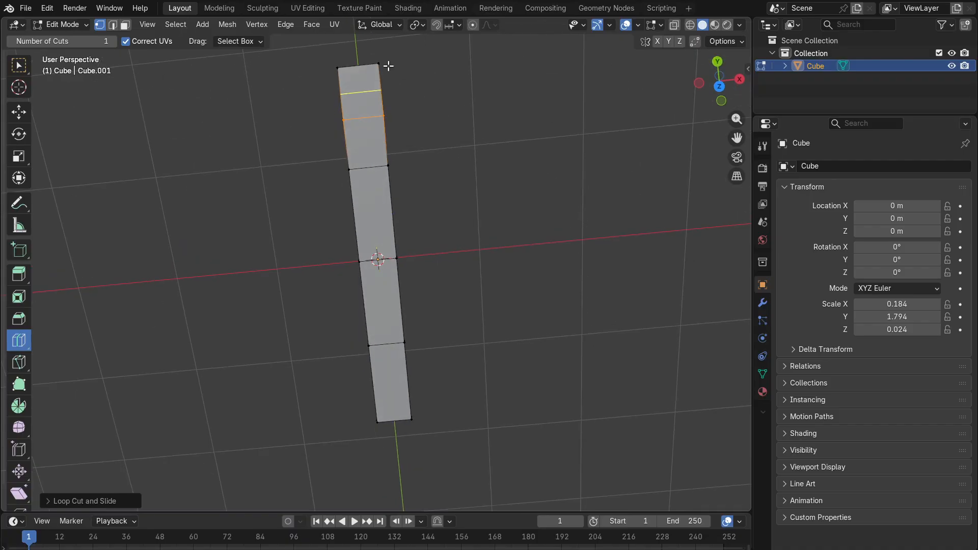
{"action": "left_click", "coordinate": [388, 65]}
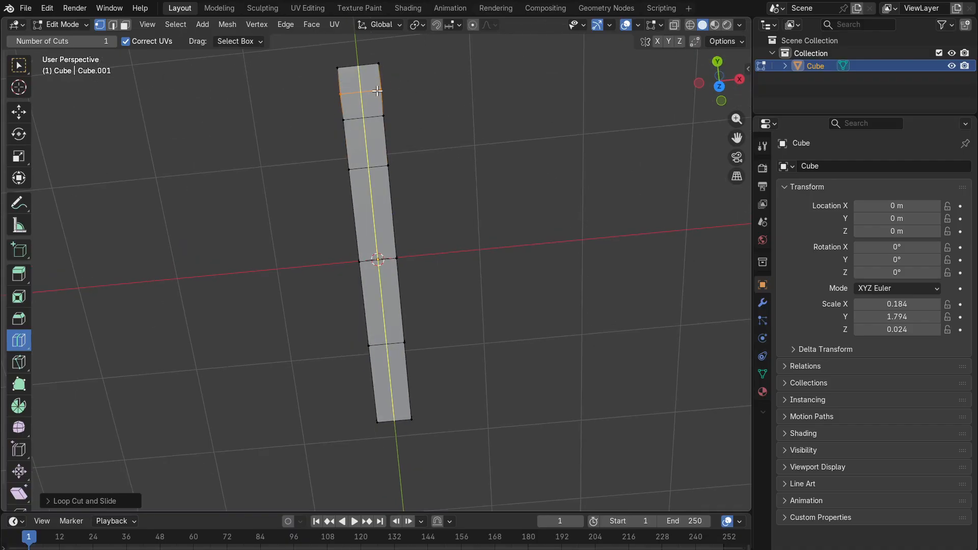
- Turn on X-ray and box-select all vertices at the plank's +Y end
{"action": "middle_click_drag", "start_coordinate": [378, 93], "coordinate": [412, 104]}
{"action": "middle_click_drag", "start_coordinate": [489, 142], "coordinate": [487, 227], "text": "shift"}
{"action": "scroll", "coordinate": [476, 216], "scroll_direction": "up", "scroll_amount": 1}
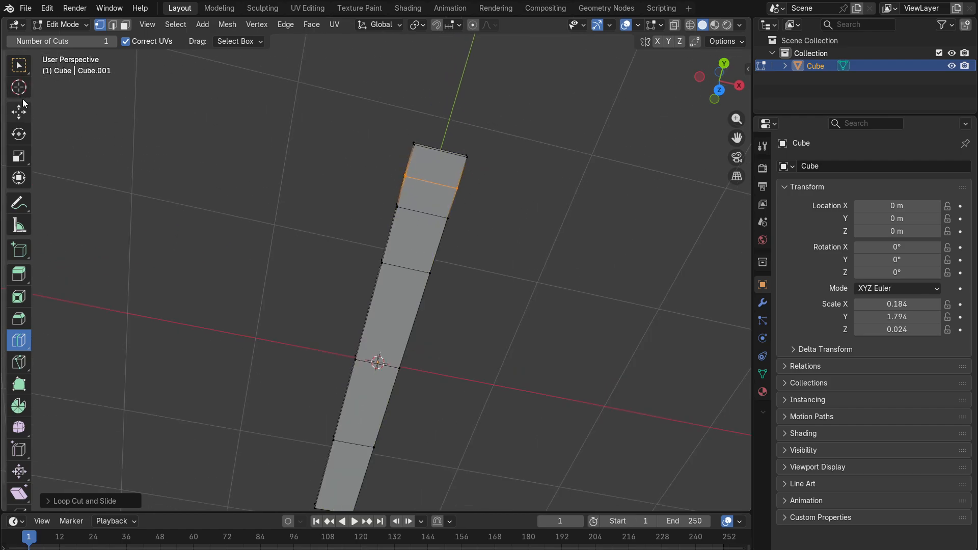
{"action": "left_click", "coordinate": [19, 65]}
{"action": "left_click_drag", "start_coordinate": [529, 110], "coordinate": [394, 152]}
{"action": "middle_click_drag", "start_coordinate": [395, 157], "coordinate": [417, 125]}
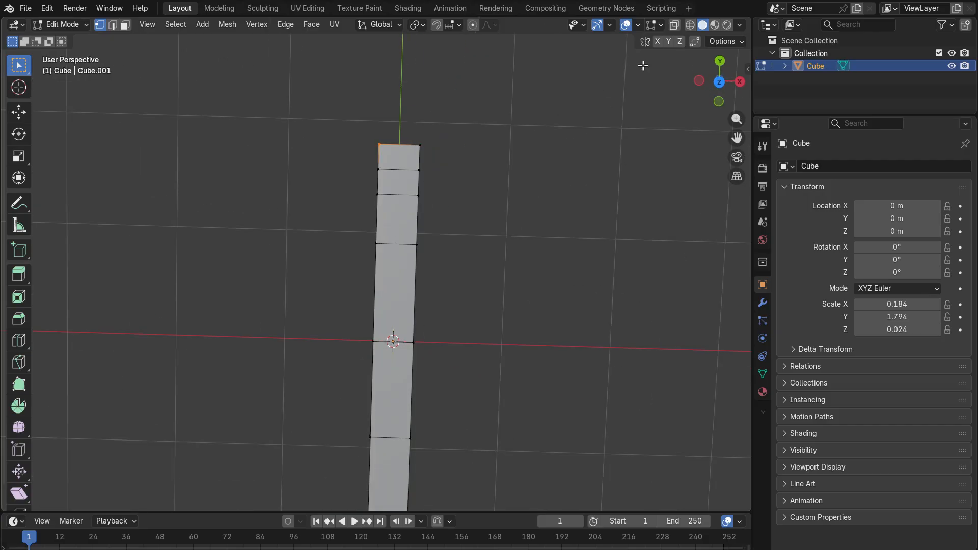
{"action": "left_click", "coordinate": [673, 26]}
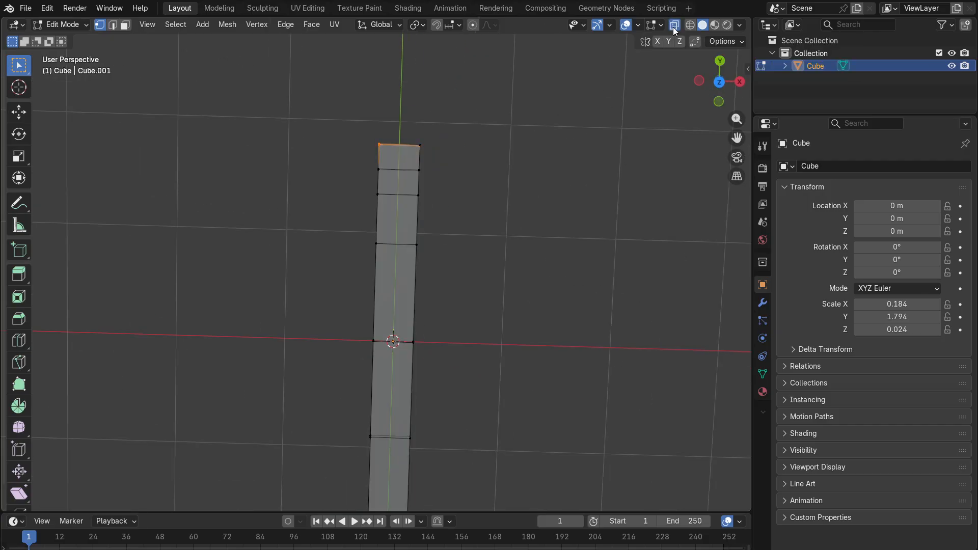
{"action": "left_click_drag", "start_coordinate": [471, 113], "coordinate": [295, 156]}
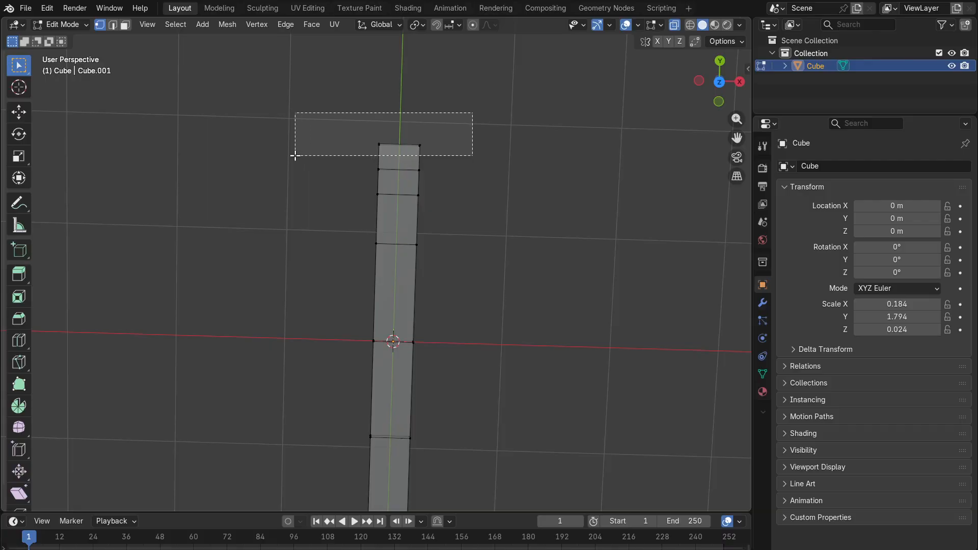
{"action": "mouse_move", "coordinate": [465, 109]}
{"action": "middle_mouse_down"}
{"action": "mouse_move", "coordinate": [505, 142]}
{"action": "mouse_move", "coordinate": [443, 229]}
{"action": "mouse_move", "coordinate": [432, 350]}
{"action": "mouse_move", "coordinate": [421, 173]}
{"action": "mouse_move", "coordinate": [486, 94]}
{"action": "mouse_move", "coordinate": [457, 95]}
{"action": "middle_mouse_up"}
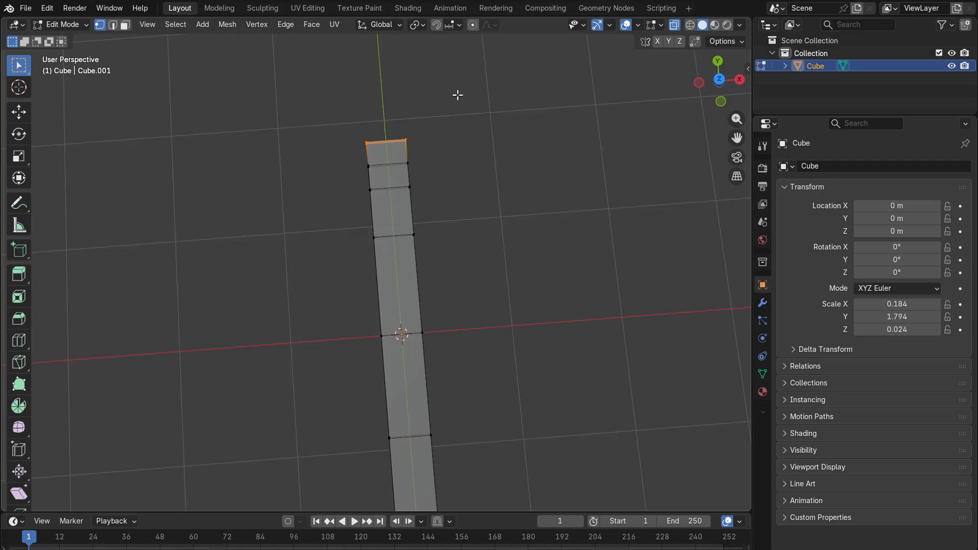
- In top orthographic view, scale the selected end vertices down to about 0.02 so the +Y end tapers to a point
{"action": "left_click", "coordinate": [719, 80]}
{"action": "scroll", "coordinate": [487, 136], "scroll_direction": "up", "scroll_amount": 4}
{"action": "scroll", "coordinate": [488, 134], "scroll_direction": "down", "scroll_amount": 3}
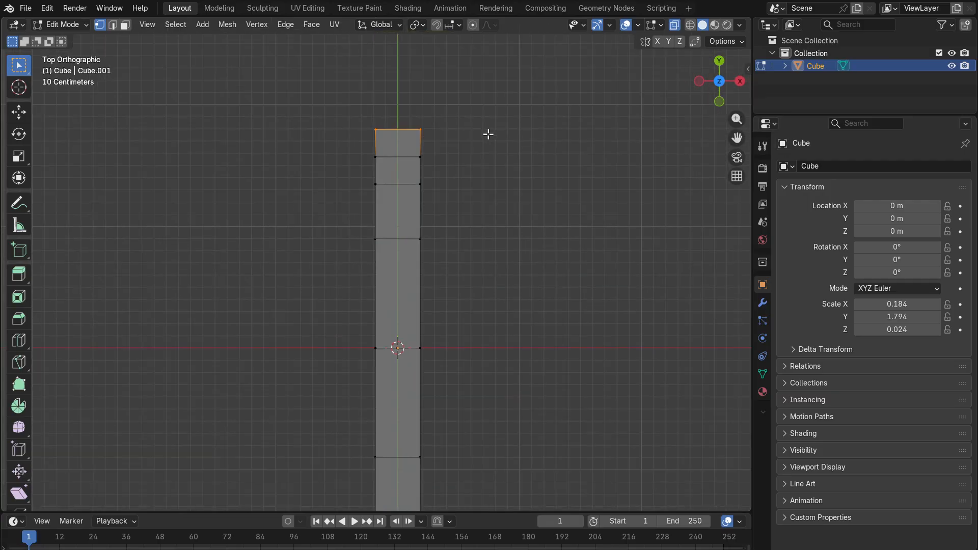
{"action": "middle_click_drag", "start_coordinate": [503, 200], "coordinate": [504, 270], "text": "shift"}
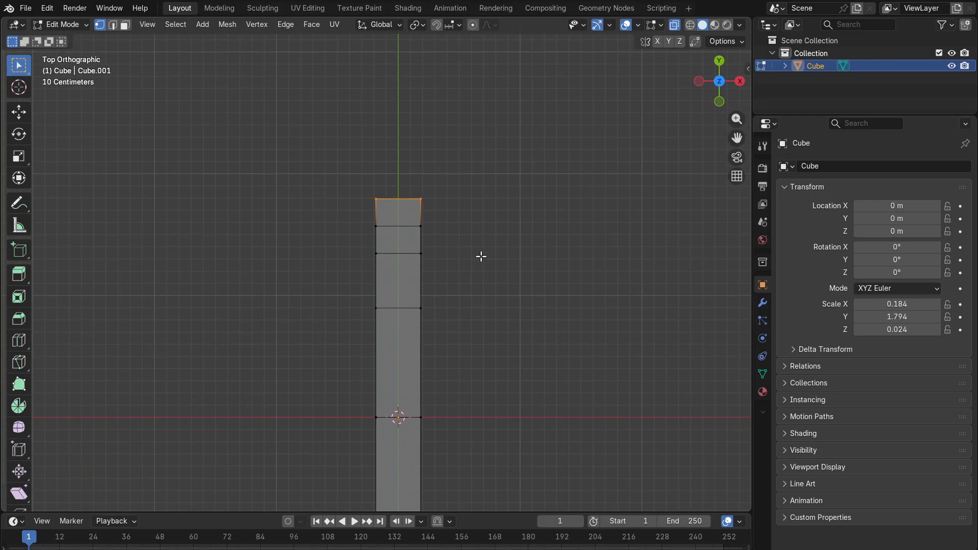
{"action": "scroll", "coordinate": [476, 247], "scroll_direction": "up", "scroll_amount": 3}
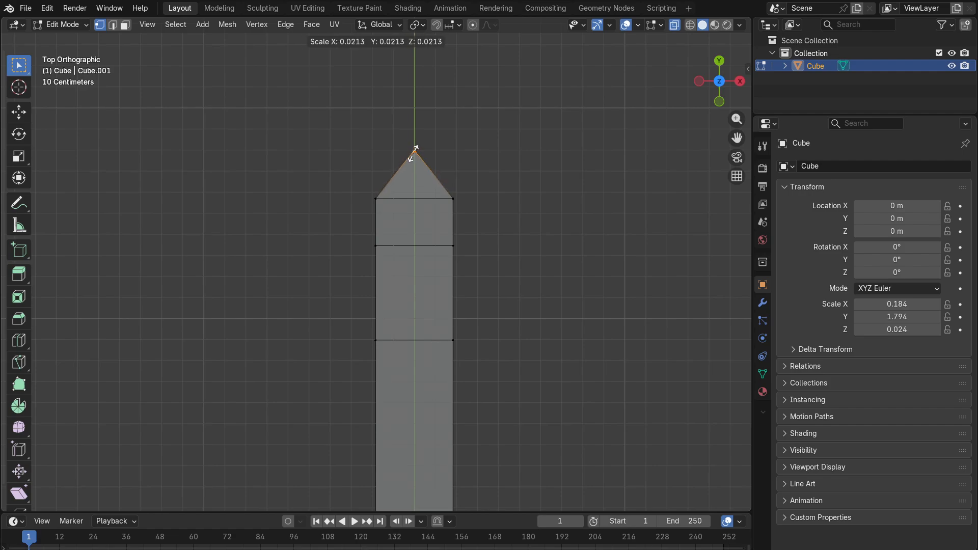
{"action": "left_click", "coordinate": [414, 151]}
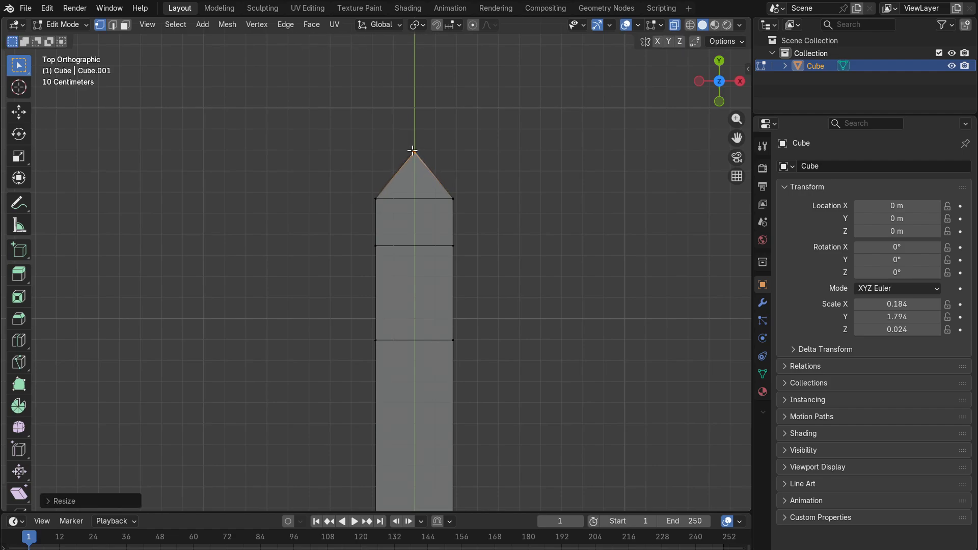
{"action": "left_click", "coordinate": [528, 198]}
{"action": "left_click_drag", "start_coordinate": [441, 135], "coordinate": [362, 204]}
{"action": "left_click", "coordinate": [589, 186]}
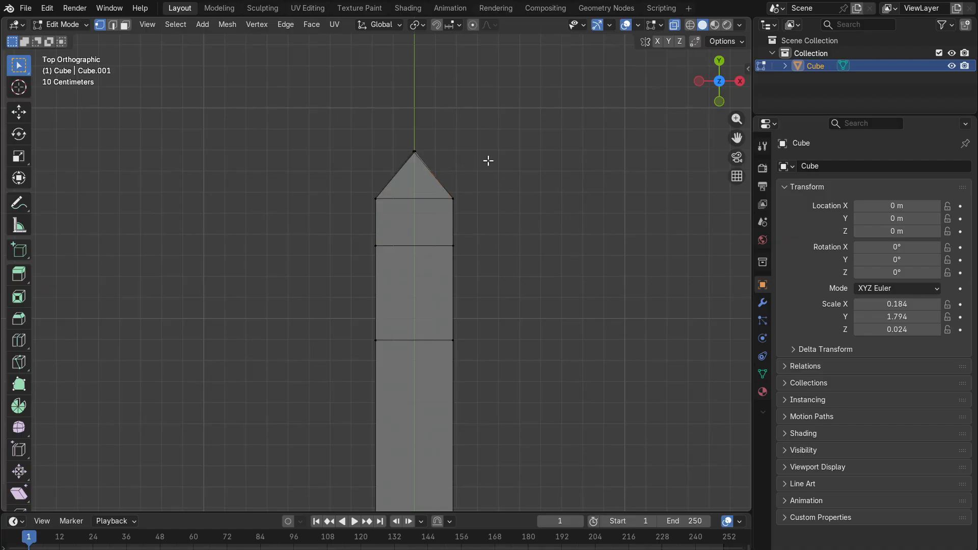
{"action": "left_click_drag", "start_coordinate": [486, 131], "coordinate": [379, 225]}
{"action": "left_click", "coordinate": [631, 190]}
{"action": "scroll", "coordinate": [579, 205], "scroll_direction": "down", "scroll_amount": 3}
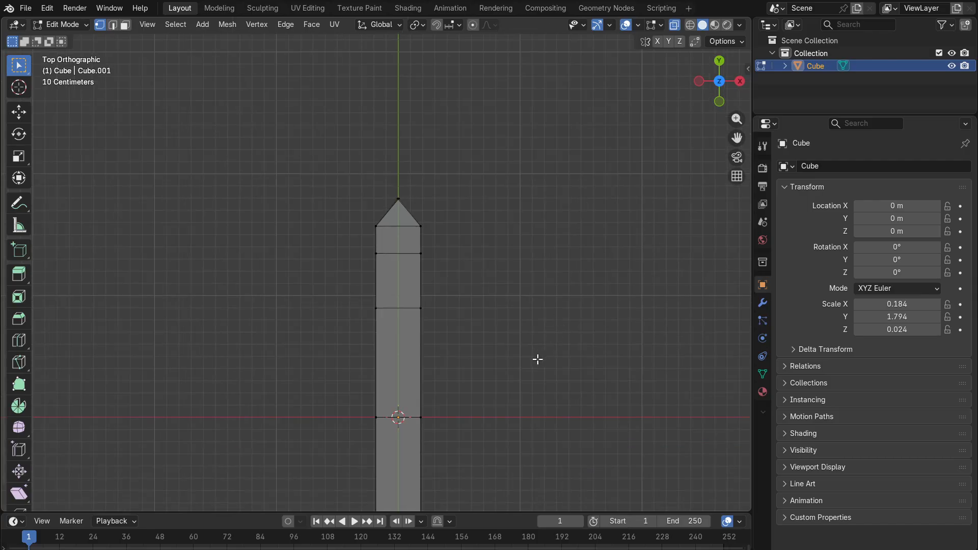
- Add a new cube inside the pointed plank's mesh at the origin
{"action": "scroll", "coordinate": [521, 431], "scroll_direction": "down", "scroll_amount": 1}
{"action": "middle_click_drag", "start_coordinate": [552, 432], "coordinate": [548, 278], "text": "shift"}
{"action": "middle_click_drag", "start_coordinate": [427, 398], "coordinate": [429, 377]}
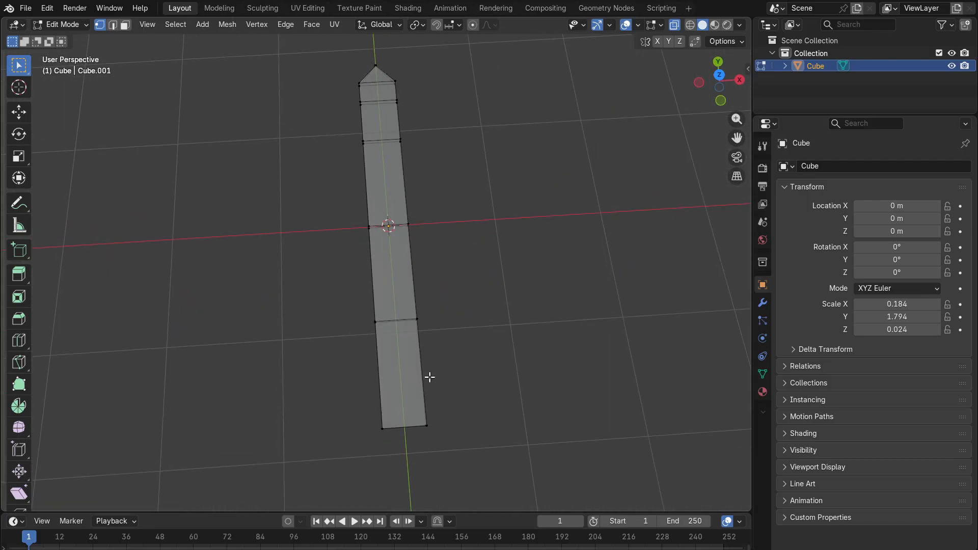
{"action": "left_click", "coordinate": [720, 81]}
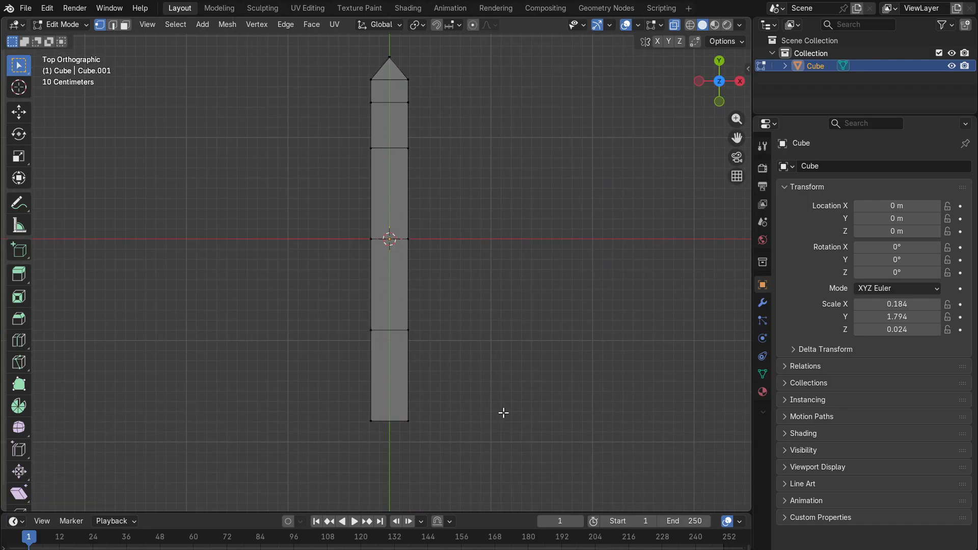
{"action": "middle_click_drag", "start_coordinate": [503, 413], "coordinate": [484, 303], "text": "shift"}
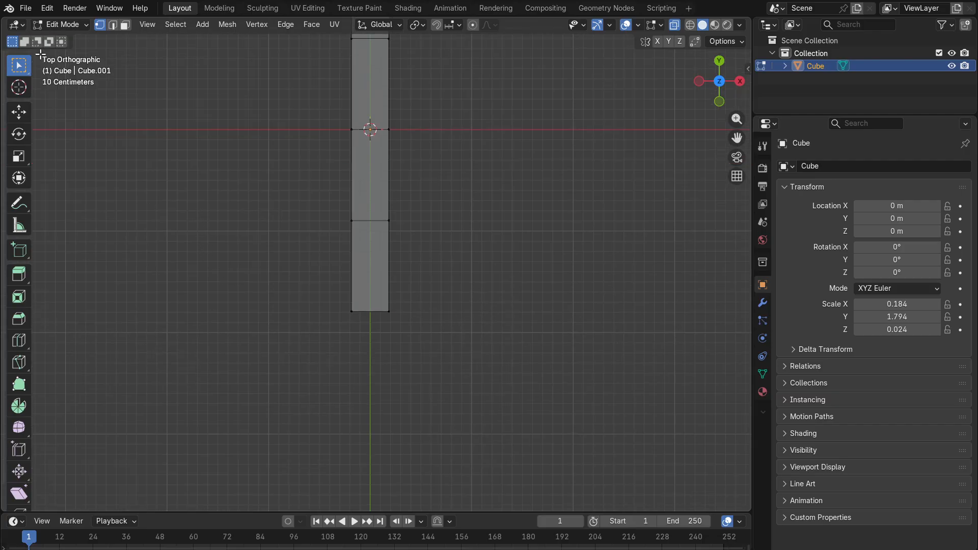
{"action": "key", "text": "shift+a"}
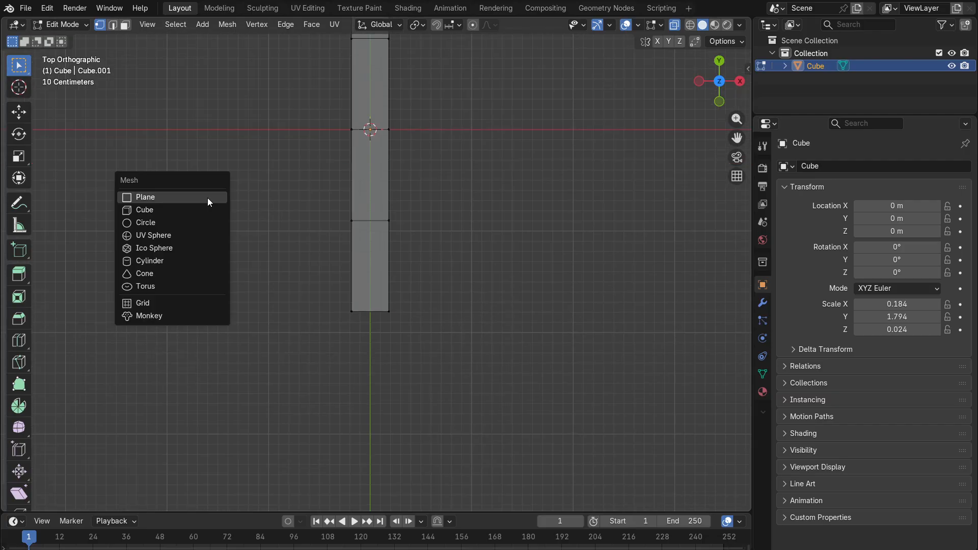
{"action": "left_click", "coordinate": [161, 210]}
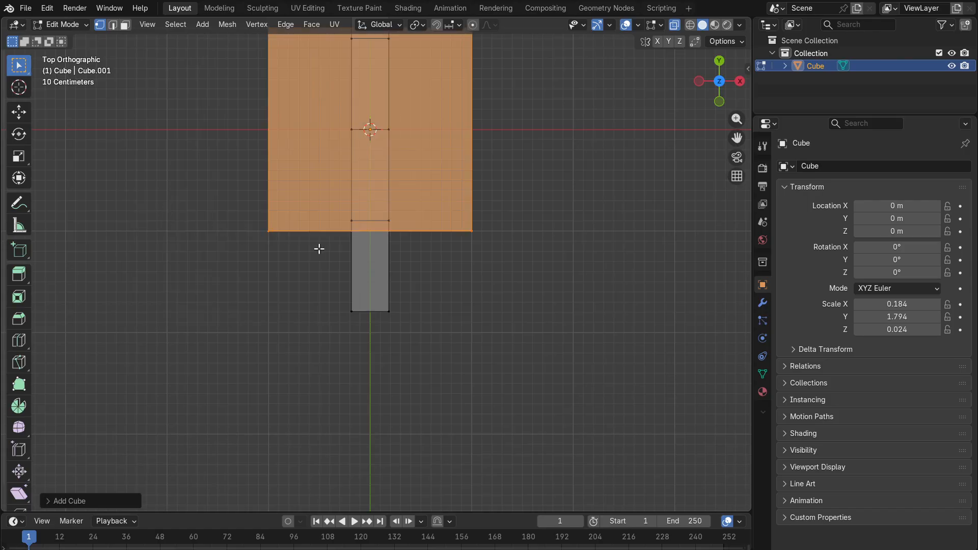
{"action": "middle_click_drag", "start_coordinate": [582, 219], "coordinate": [636, 239]}
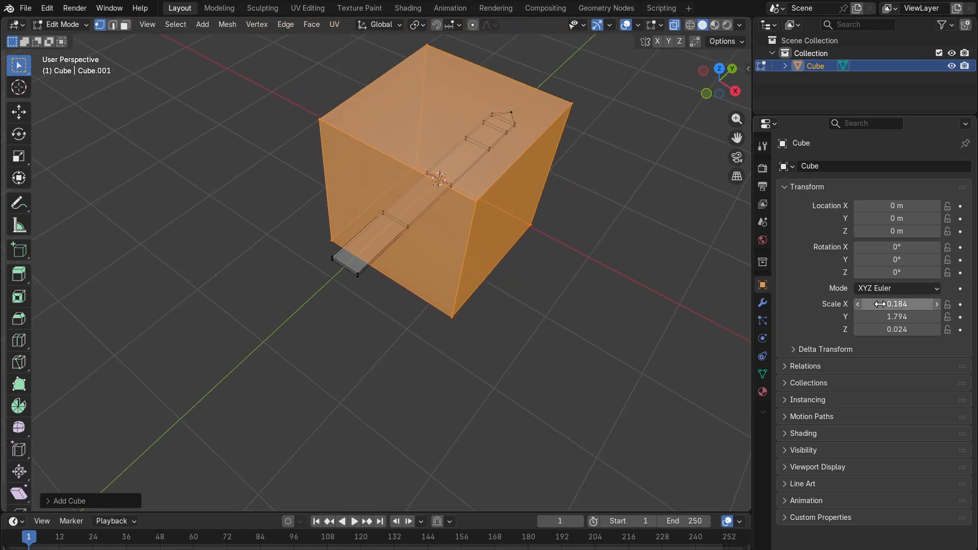
- Set the object's scale to X 0.044 and Y 1.474, and undo the addition of the new cube
{"action": "mouse_move", "coordinate": [879, 304]}
{"action": "left_mouse_down"}
{"action": "mouse_move", "coordinate": [861, 304]}
{"action": "mouse_move", "coordinate": [888, 317]}
{"action": "mouse_move", "coordinate": [877, 317]}
{"action": "left_mouse_up"}
{"action": "left_click", "coordinate": [708, 340]}
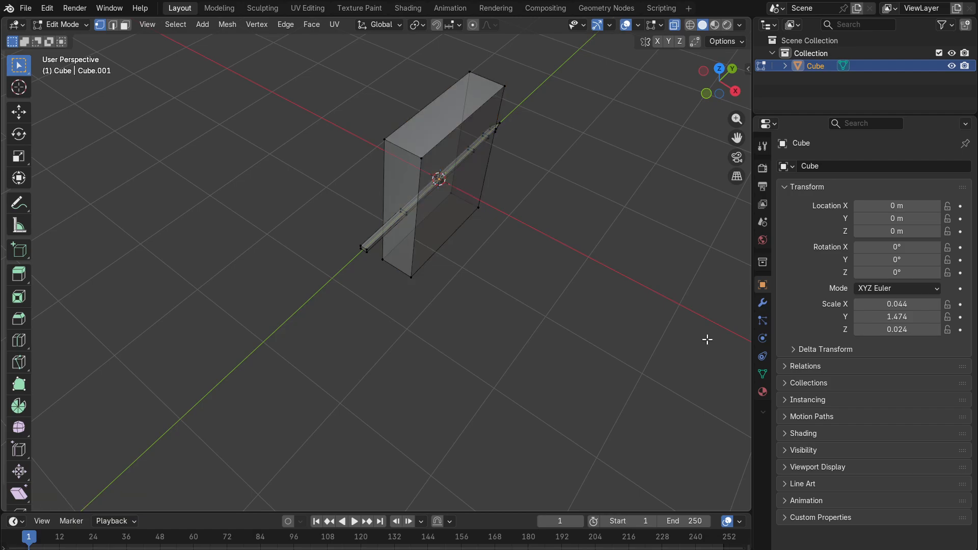
{"action": "key", "text": "ctrl+z"}
{"action": "key", "text": "ctrl+z"}
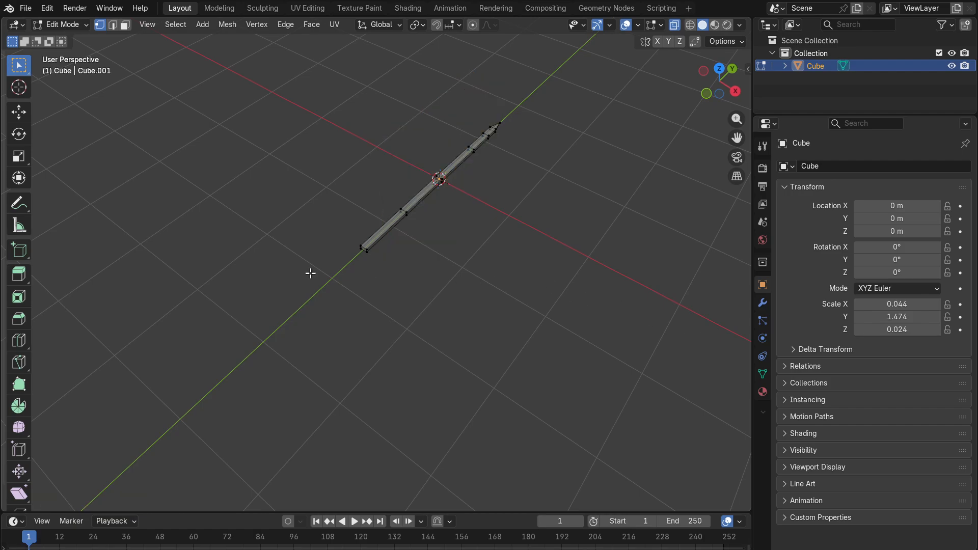
- Return to Object Mode and deselect the narrow pointed piece
{"action": "left_click", "coordinate": [61, 25]}
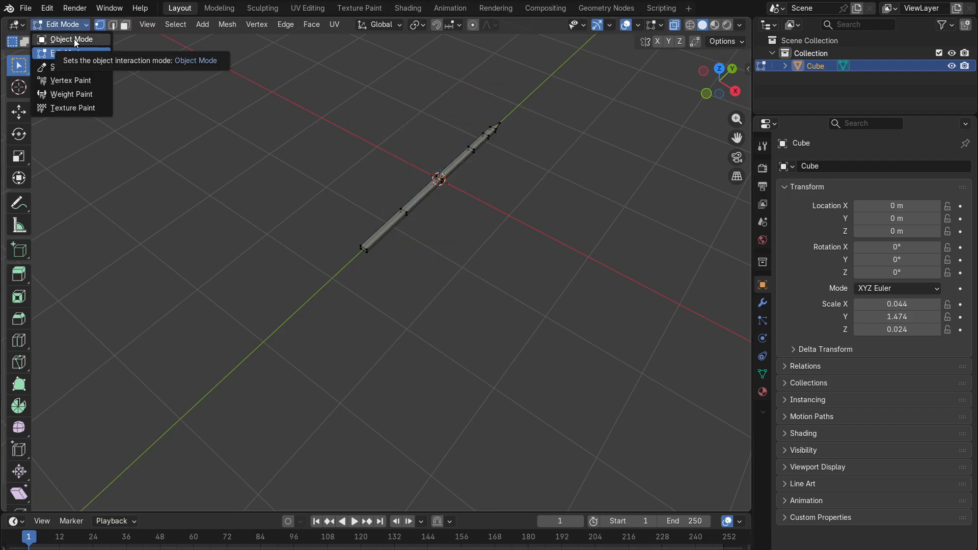
{"action": "left_click", "coordinate": [218, 300]}
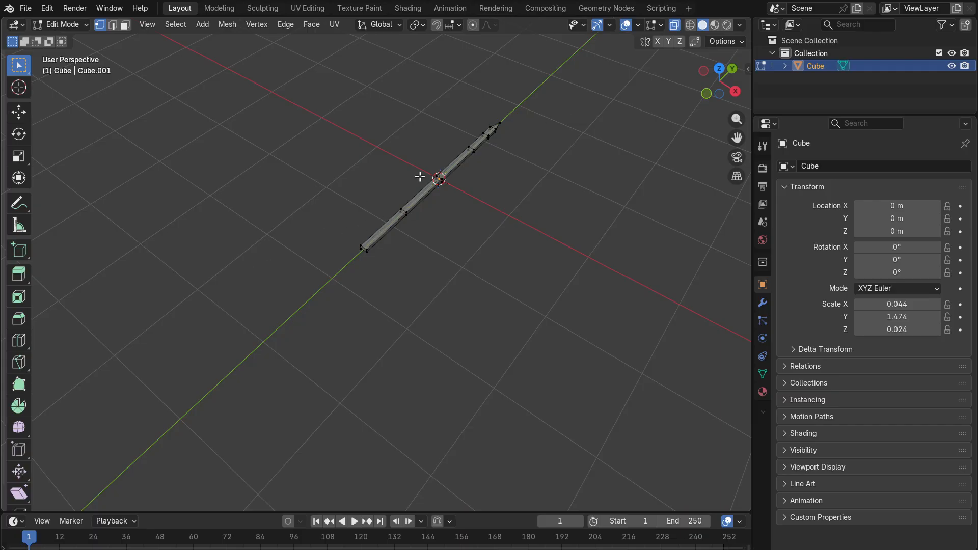
{"action": "left_click", "coordinate": [70, 27]}
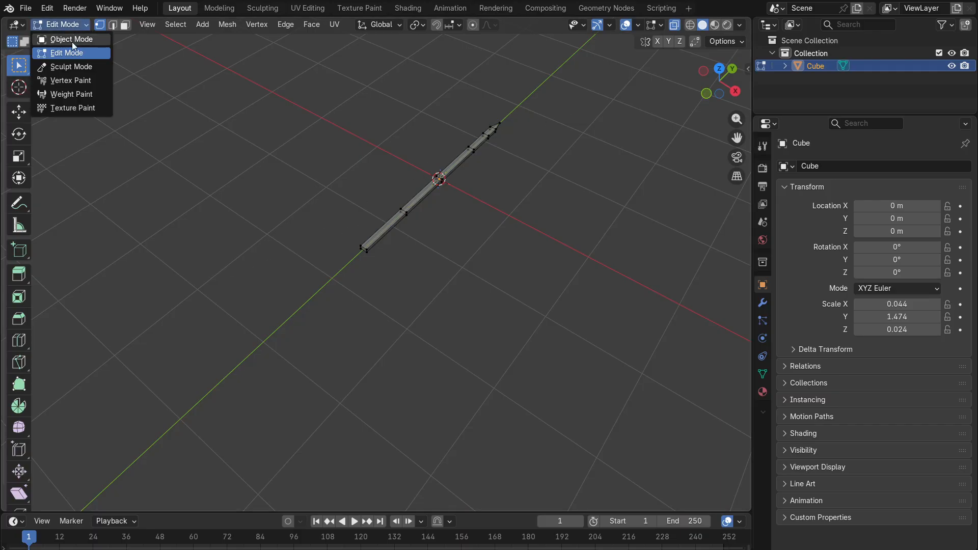
{"action": "left_click", "coordinate": [72, 42]}
{"action": "left_click", "coordinate": [441, 288]}
{"action": "middle_click_drag", "start_coordinate": [441, 289], "coordinate": [423, 295]}
{"action": "scroll", "coordinate": [391, 258], "scroll_direction": "up", "scroll_amount": 2}
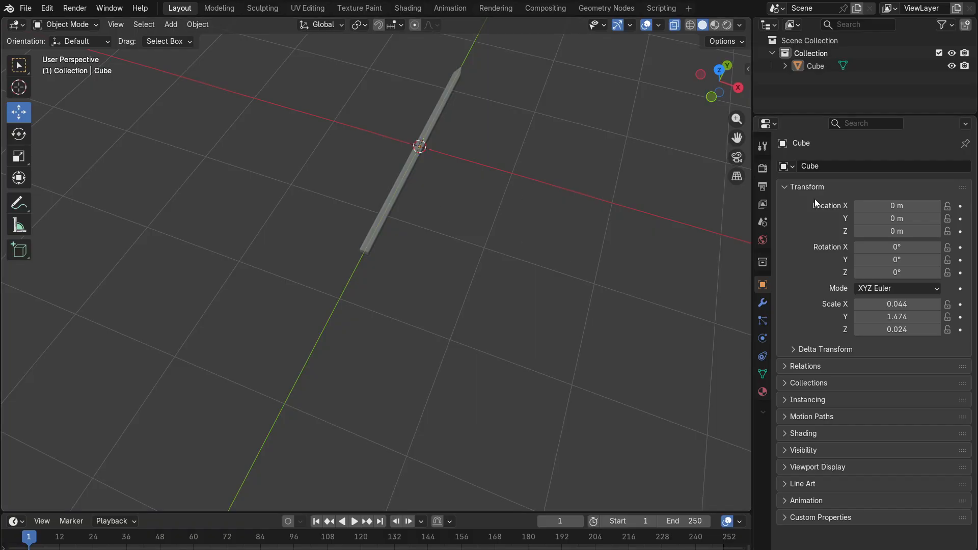
- Add a new cube and move it away from the origin to the blade's blunt end, at about Y -2.17 m
{"action": "key", "text": "shift+a"}
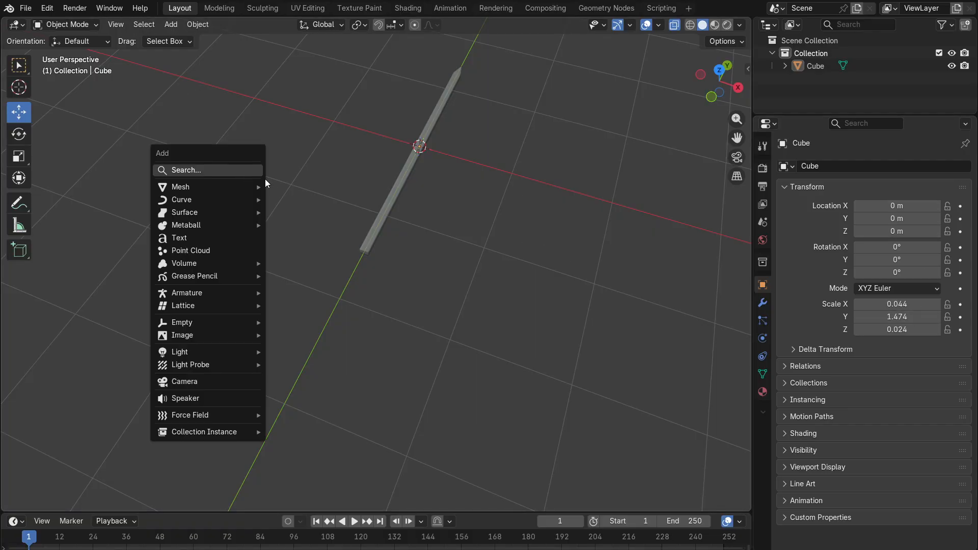
{"action": "mouse_move", "coordinate": [216, 188]}
{"action": "left_click", "coordinate": [334, 197]}
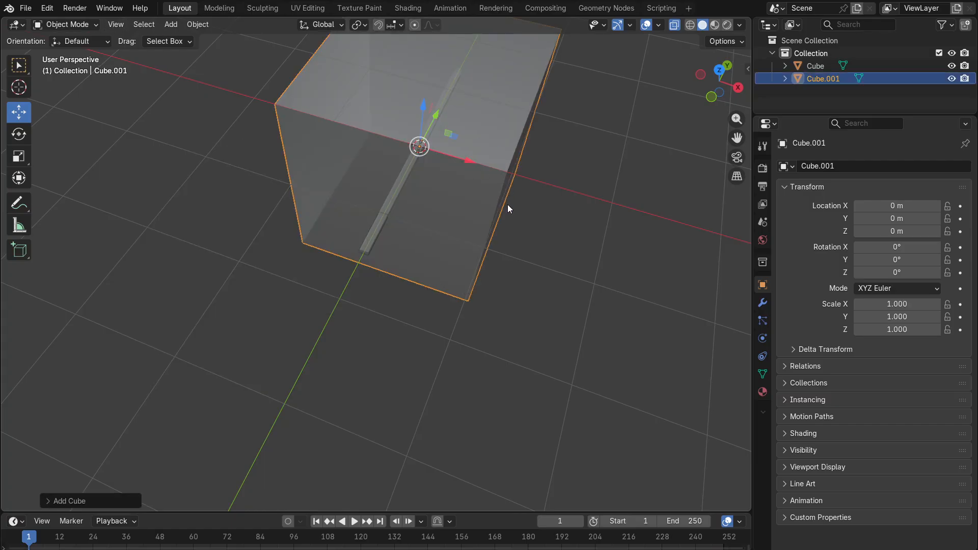
{"action": "key", "text": "g"}
{"action": "left_click", "coordinate": [529, 338]}
{"action": "middle_click_drag", "start_coordinate": [528, 339], "coordinate": [483, 277]}
{"action": "key", "text": "g"}
{"action": "left_click", "coordinate": [393, 231]}
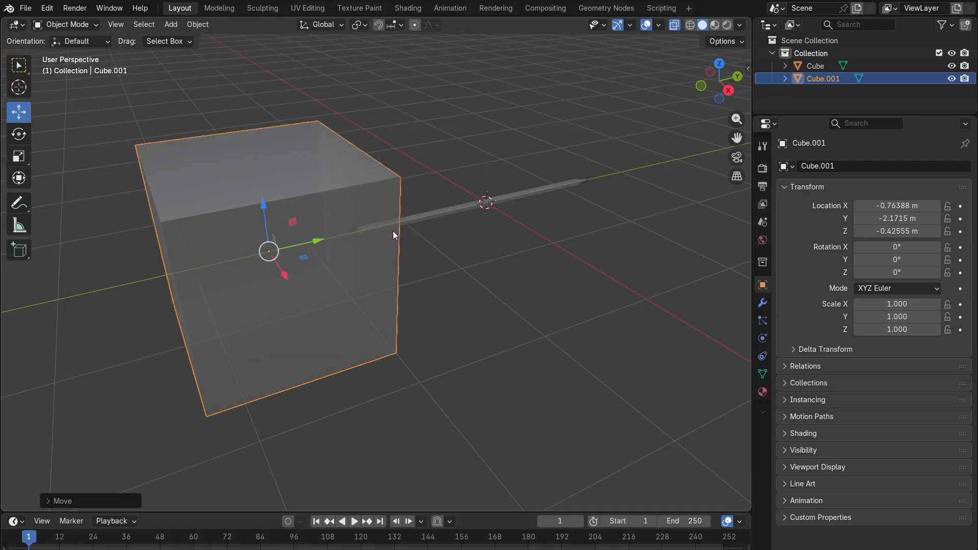
- Set the new cube's X scale to 0.170 and move it along X to about 0.006 m, in line with the blade
{"action": "middle_click_drag", "start_coordinate": [393, 232], "coordinate": [568, 284]}
{"action": "left_click_drag", "start_coordinate": [896, 304], "coordinate": [854, 303]}
{"action": "middle_click_drag", "start_coordinate": [456, 343], "coordinate": [475, 398]}
{"action": "left_click_drag", "start_coordinate": [322, 355], "coordinate": [397, 354]}
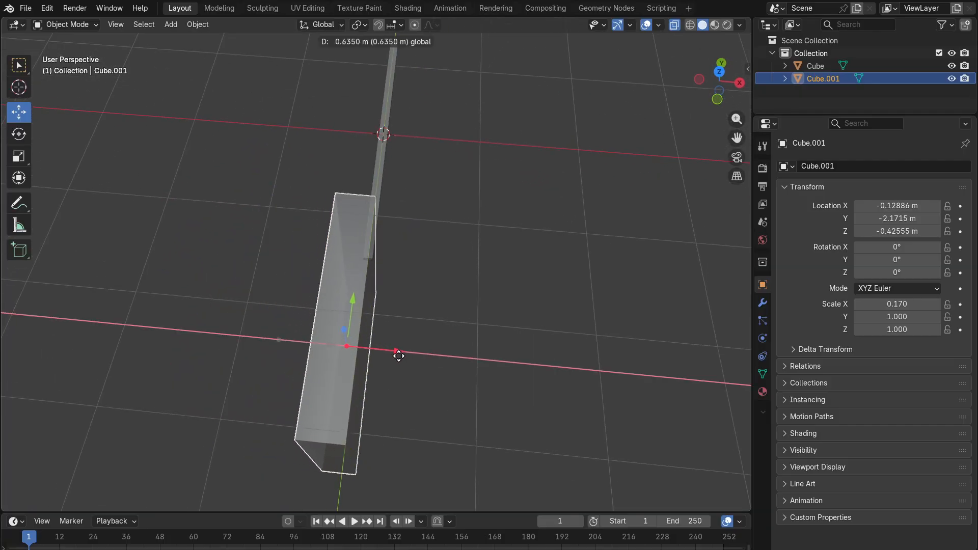
{"action": "middle_click_drag", "start_coordinate": [397, 354], "coordinate": [428, 352]}
{"action": "left_click_drag", "start_coordinate": [414, 349], "coordinate": [431, 346]}
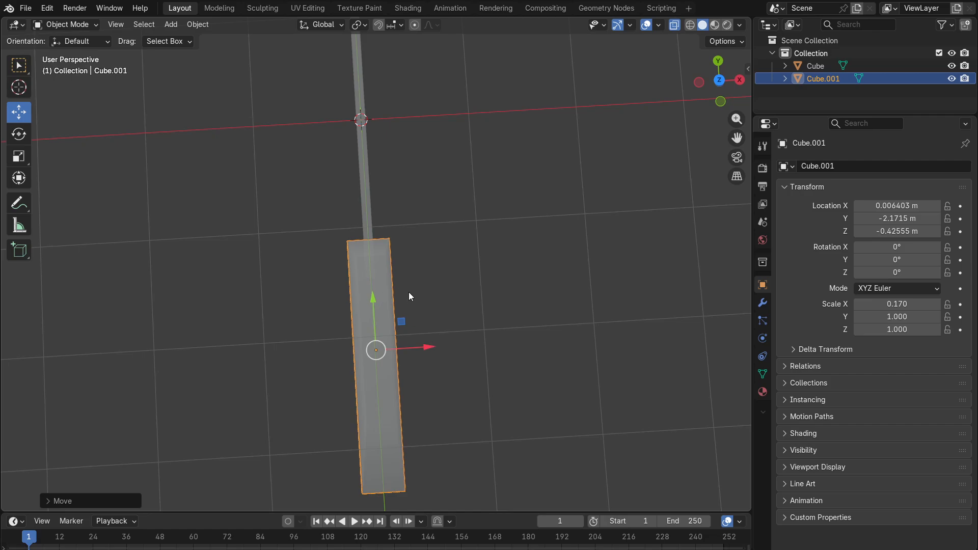
- Set the new cube's scale to X 0.200 and Y 0.040 to form a narrow crosspiece
{"action": "scroll", "coordinate": [412, 297], "scroll_direction": "up", "scroll_amount": 1}
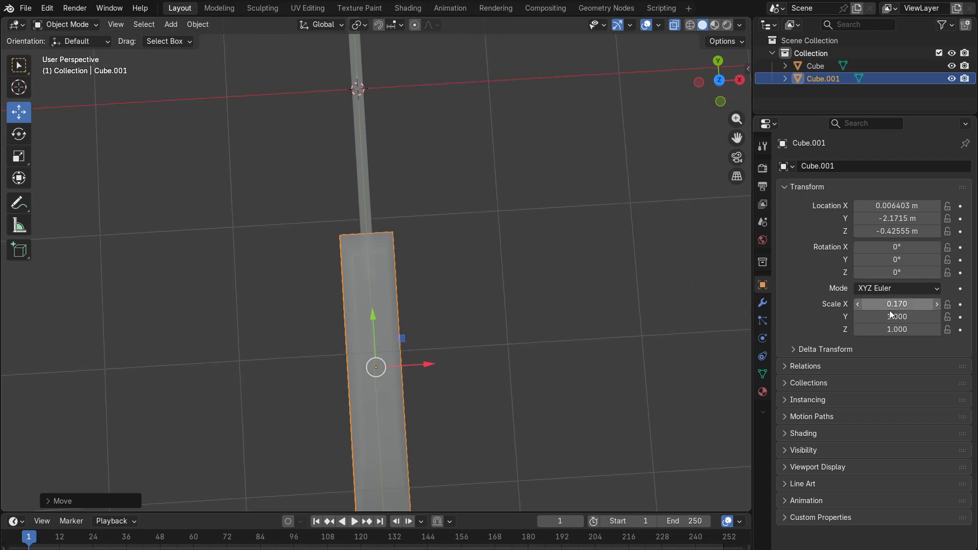
{"action": "left_click_drag", "start_coordinate": [889, 304], "coordinate": [911, 304]}
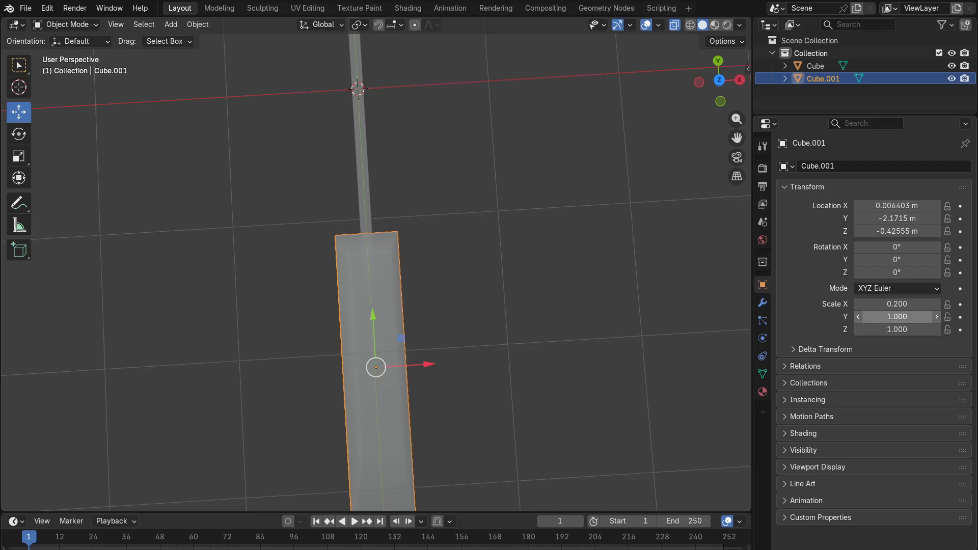
{"action": "left_click_drag", "start_coordinate": [896, 316], "coordinate": [845, 316]}
- In top orthographic view, move the crosspiece along Y to about -1.507 m, against the blade's blunt end
{"action": "middle_click_drag", "start_coordinate": [506, 414], "coordinate": [514, 397]}
{"action": "middle_click_drag", "start_coordinate": [423, 326], "coordinate": [461, 352]}
{"action": "left_click", "coordinate": [718, 84]}
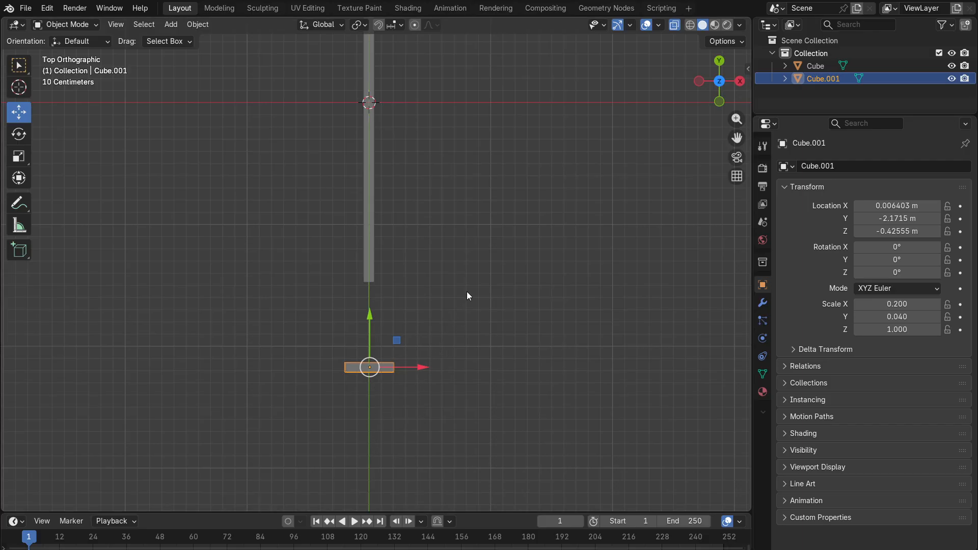
{"action": "key", "text": "g"}
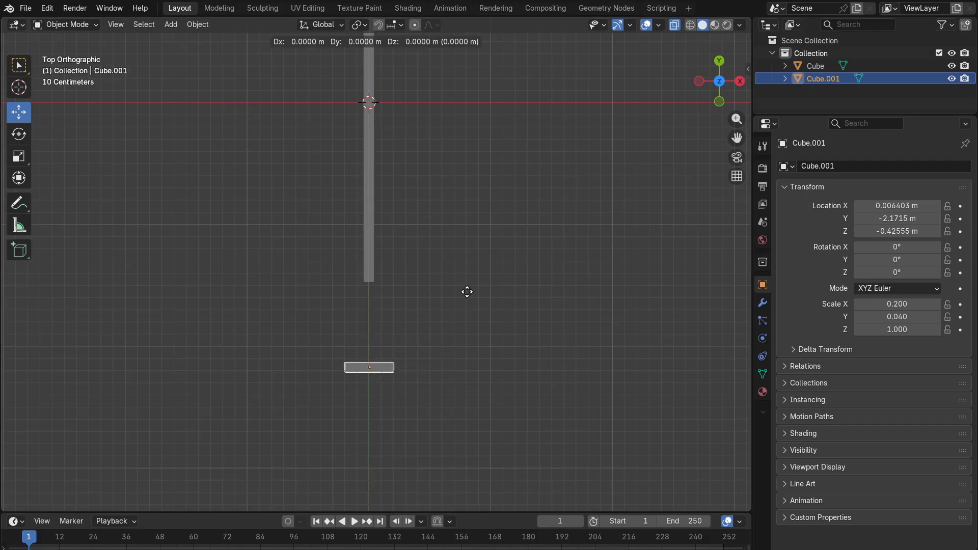
{"action": "key", "text": "y"}
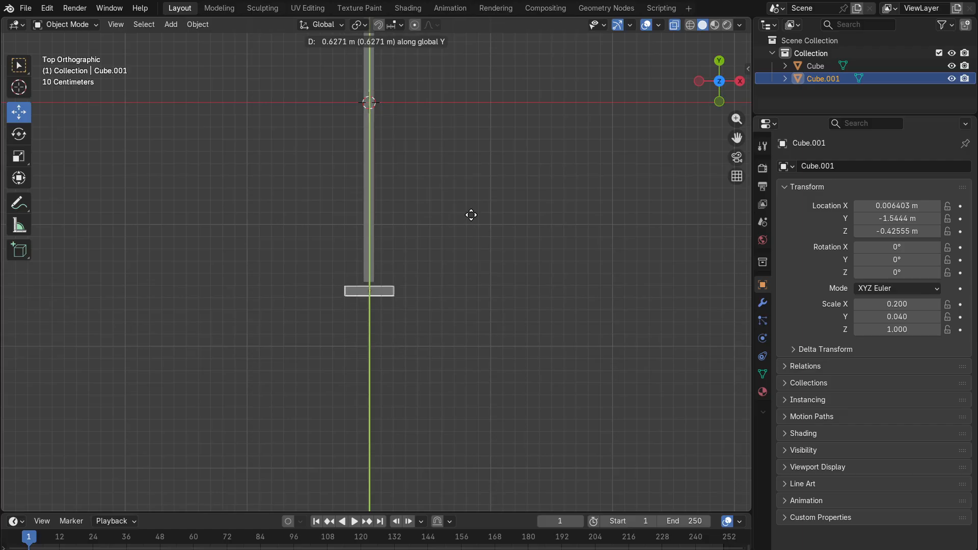
{"action": "left_click", "coordinate": [472, 210]}
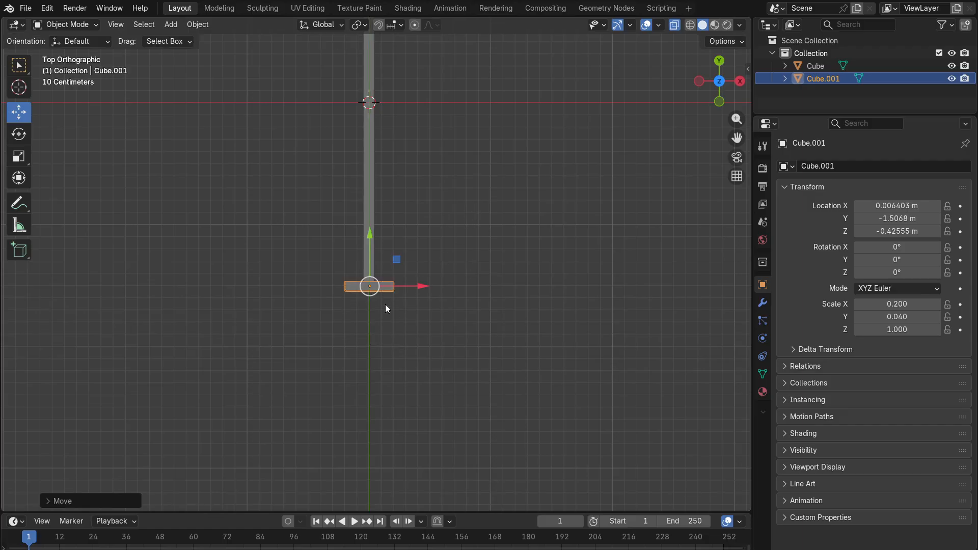
- Set the crosspiece's Z scale to 0.060
{"action": "scroll", "coordinate": [385, 304], "scroll_direction": "up", "scroll_amount": 5}
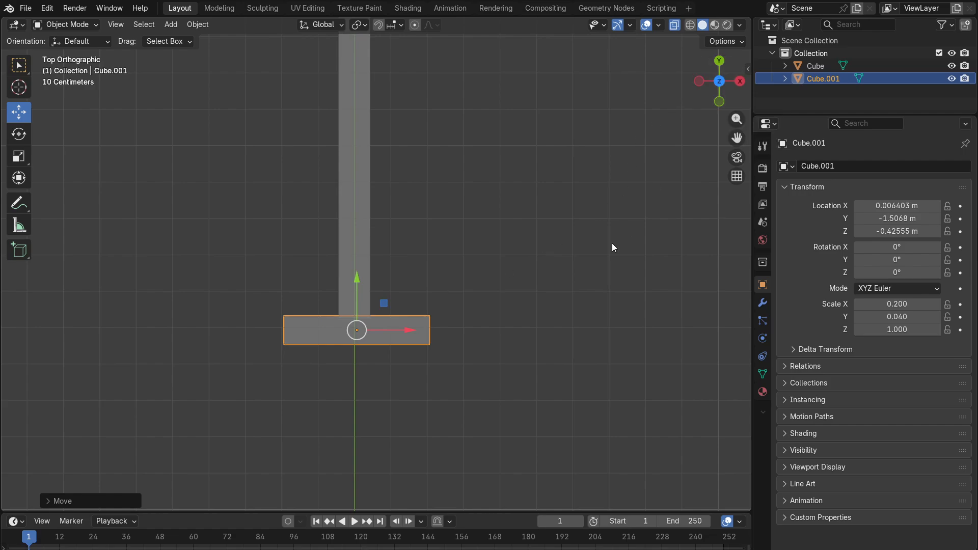
{"action": "middle_click_drag", "start_coordinate": [612, 243], "coordinate": [311, 474]}
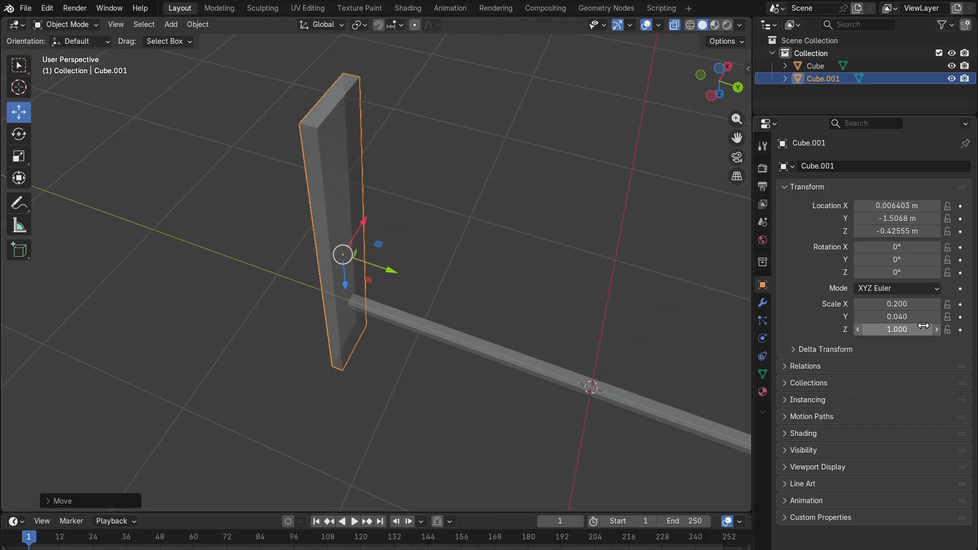
{"action": "left_click_drag", "start_coordinate": [909, 327], "coordinate": [865, 327]}
- In a side orthographic view, move the crosspiece along Z to about -0.002 m, level with the blade
{"action": "middle_click_drag", "start_coordinate": [401, 335], "coordinate": [396, 306]}
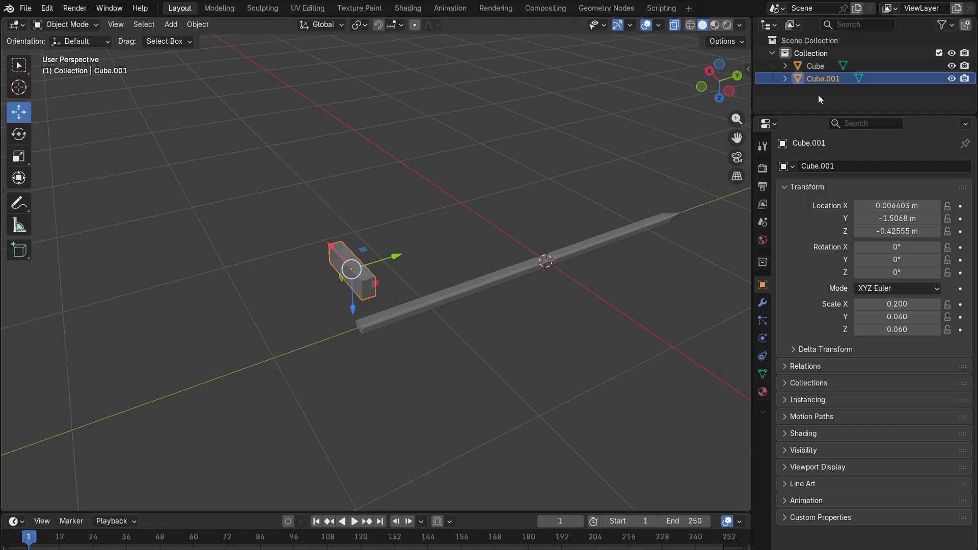
{"action": "left_click", "coordinate": [723, 94]}
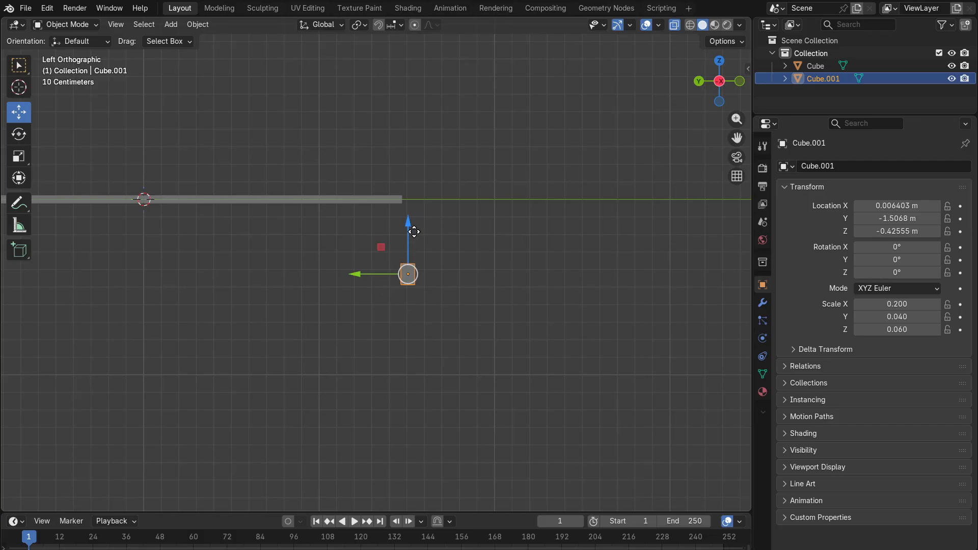
{"action": "left_click_drag", "start_coordinate": [413, 232], "coordinate": [414, 158]}
- Examine how the crosspiece sits on the blade's end from the side, above and oblique angles
{"action": "middle_click_drag", "start_coordinate": [481, 200], "coordinate": [459, 137]}
{"action": "left_click", "coordinate": [724, 82]}
{"action": "left_click", "coordinate": [721, 62]}
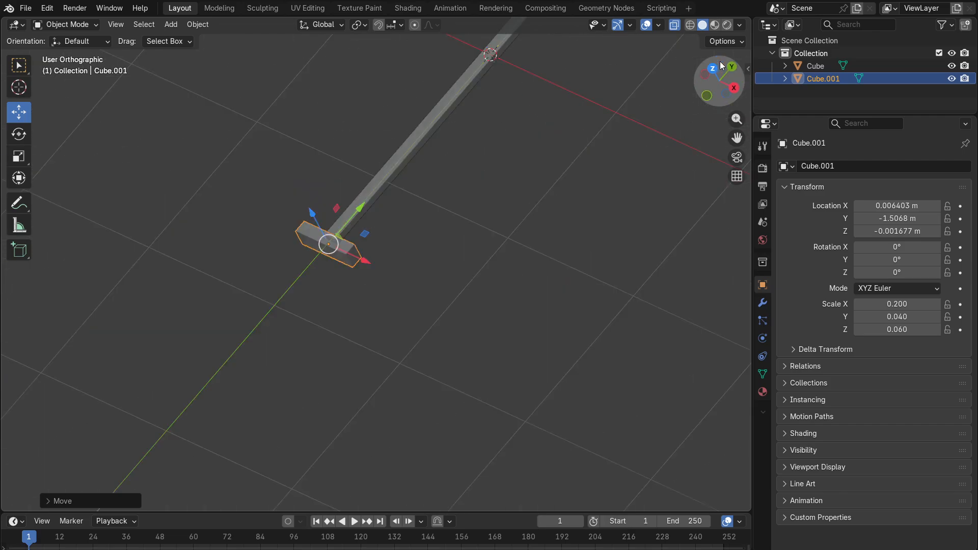
{"action": "left_click", "coordinate": [741, 83]}
{"action": "middle_click_drag", "start_coordinate": [310, 364], "coordinate": [280, 432]}
{"action": "scroll", "coordinate": [402, 149], "scroll_direction": "up", "scroll_amount": 4}
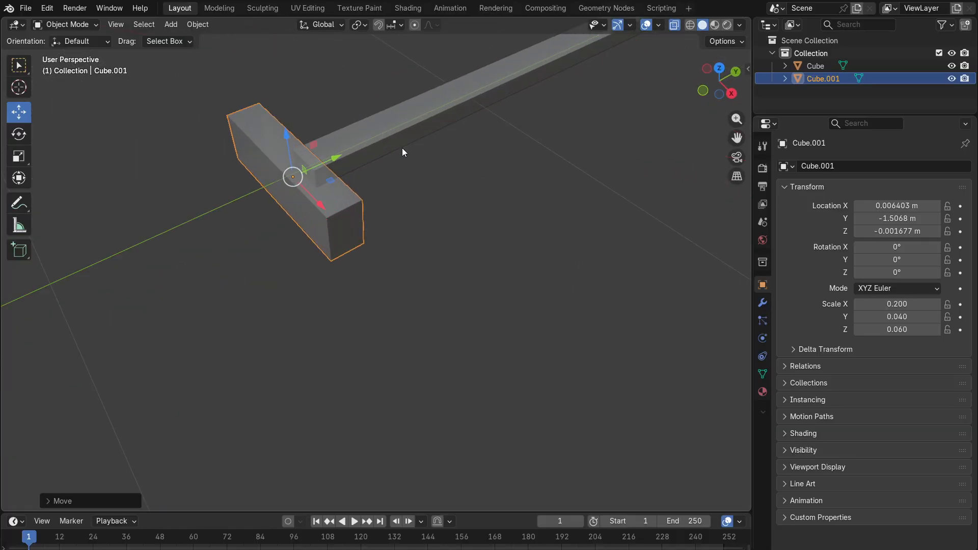
{"action": "scroll", "coordinate": [405, 153], "scroll_direction": "down", "scroll_amount": 4}
{"action": "left_click", "coordinate": [731, 91]}
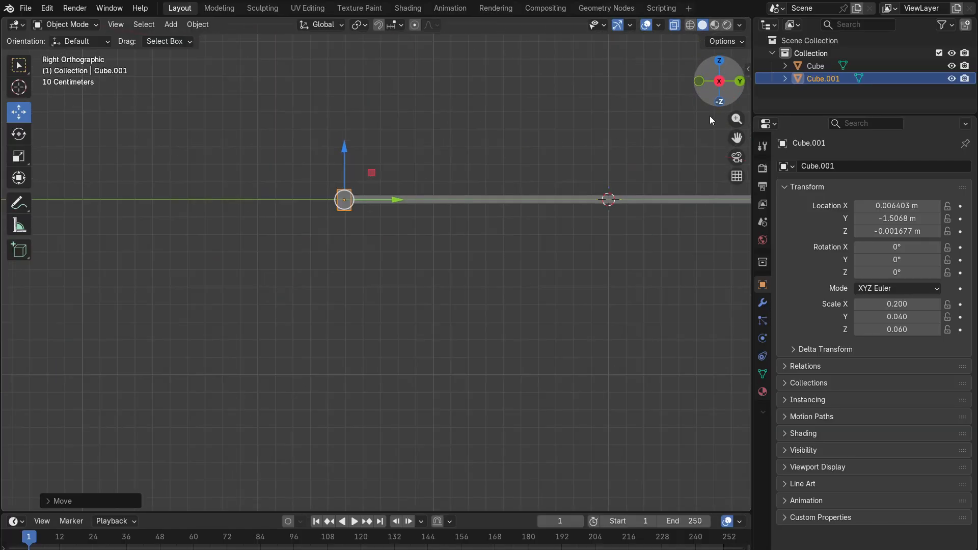
{"action": "middle_click_drag", "start_coordinate": [320, 201], "coordinate": [418, 317]}
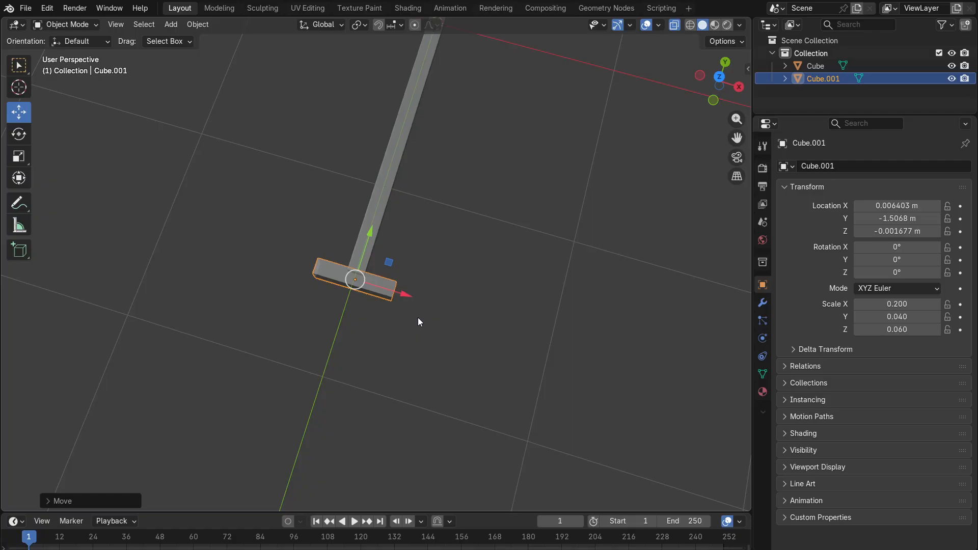
{"action": "scroll", "coordinate": [402, 267], "scroll_direction": "up", "scroll_amount": 4}
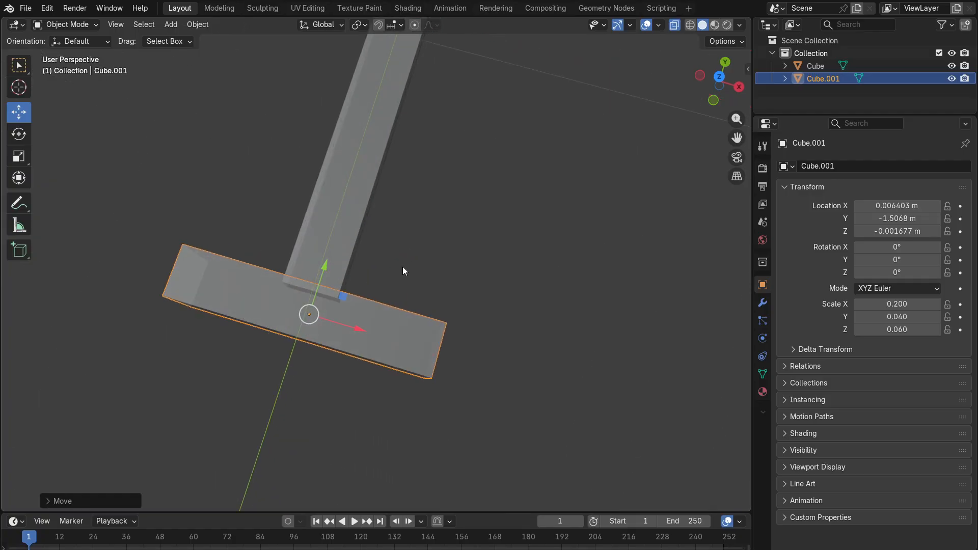
{"action": "scroll", "coordinate": [423, 264], "scroll_direction": "down", "scroll_amount": 2}
{"action": "middle_click_drag", "start_coordinate": [423, 265], "coordinate": [650, 155]}
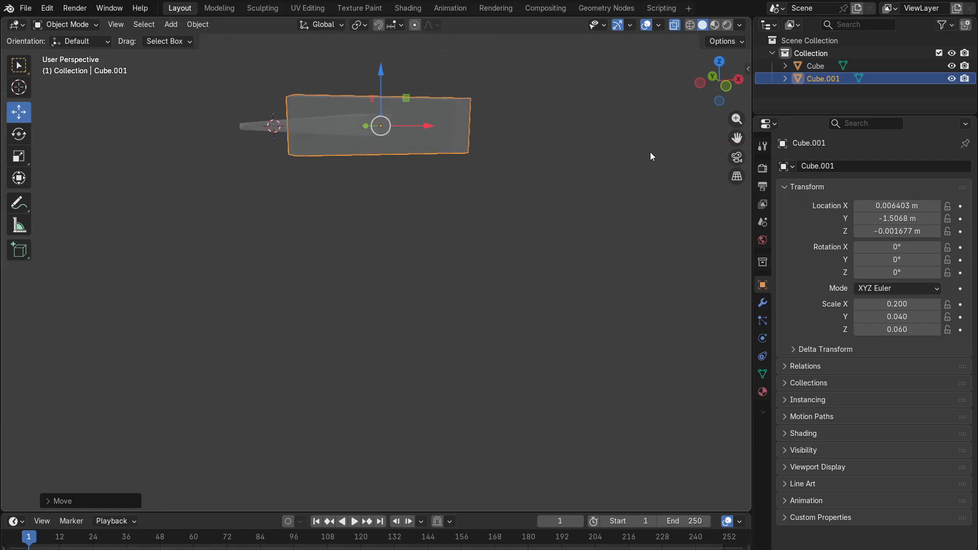
- In front orthographic view, set the crosspiece's Z scale to 0.030 to bring its thickness closer to the blade's
{"action": "left_click", "coordinate": [725, 90]}
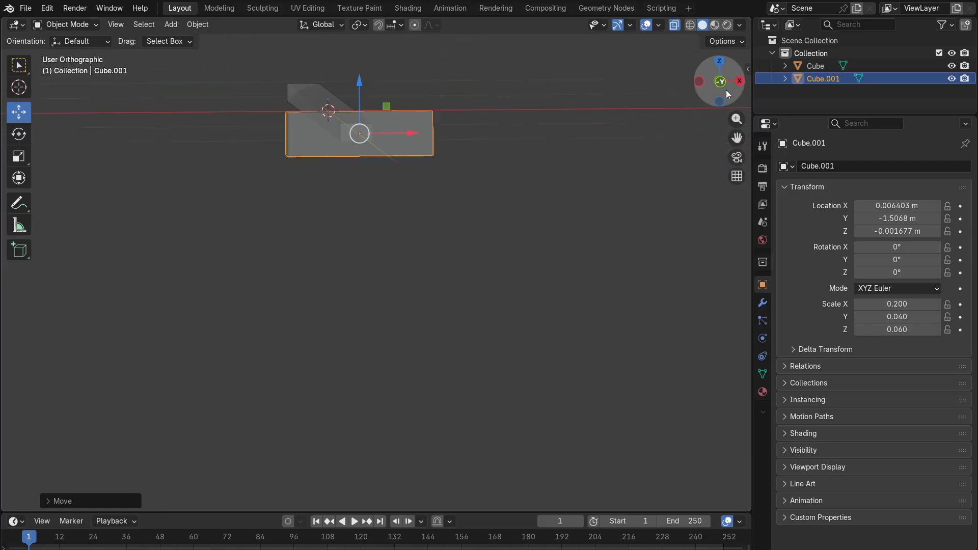
{"action": "left_click", "coordinate": [398, 137]}
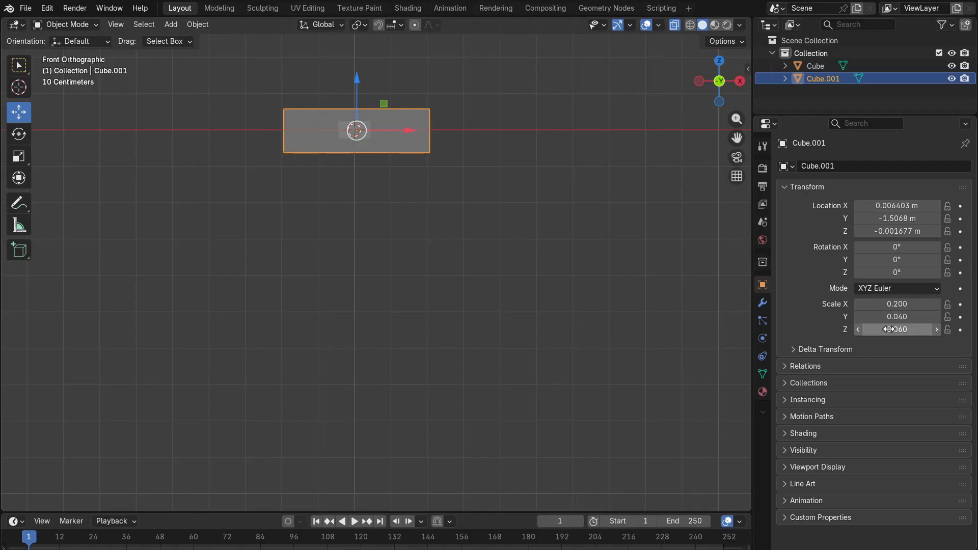
{"action": "mouse_move", "coordinate": [888, 329]}
{"action": "left_mouse_down"}
{"action": "mouse_move", "coordinate": [899, 329]}
{"action": "mouse_move", "coordinate": [882, 330]}
{"action": "left_mouse_up"}
{"action": "middle_click_drag", "start_coordinate": [422, 326], "coordinate": [401, 356]}
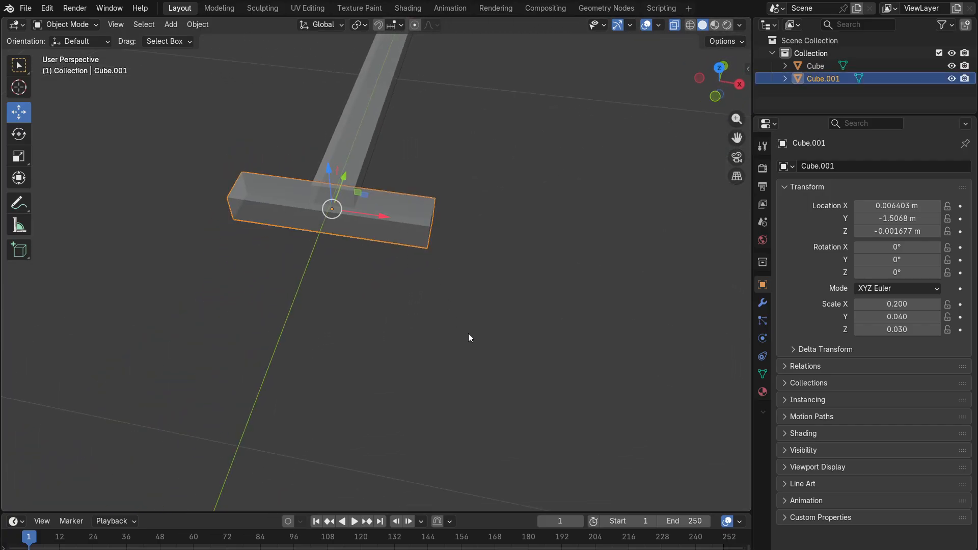
{"action": "left_click", "coordinate": [168, 231]}
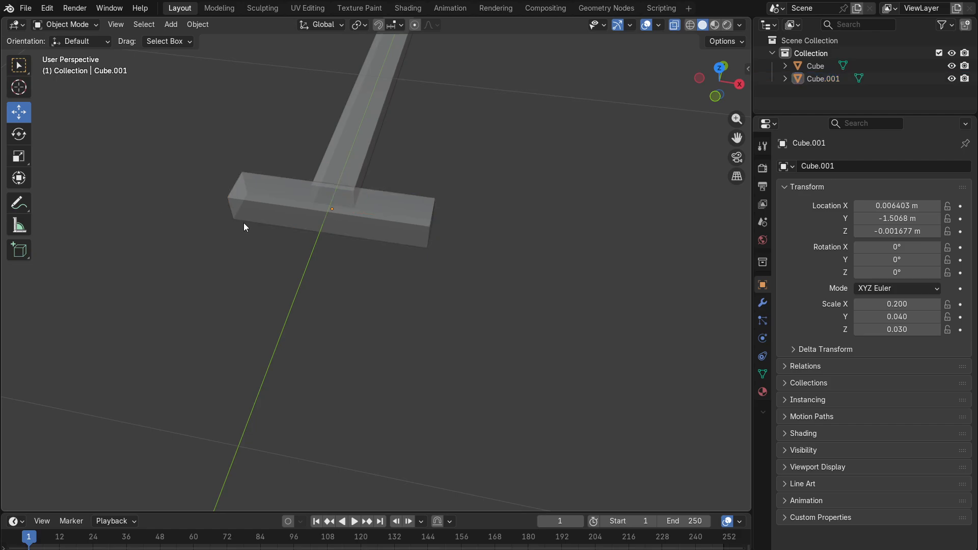
{"action": "left_click", "coordinate": [371, 196]}
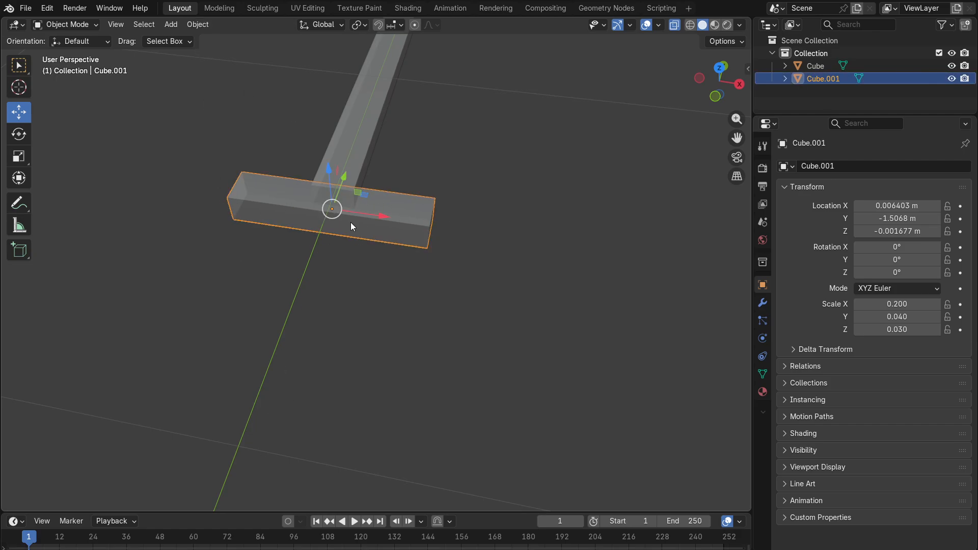
{"action": "middle_click_drag", "start_coordinate": [430, 241], "coordinate": [459, 244]}
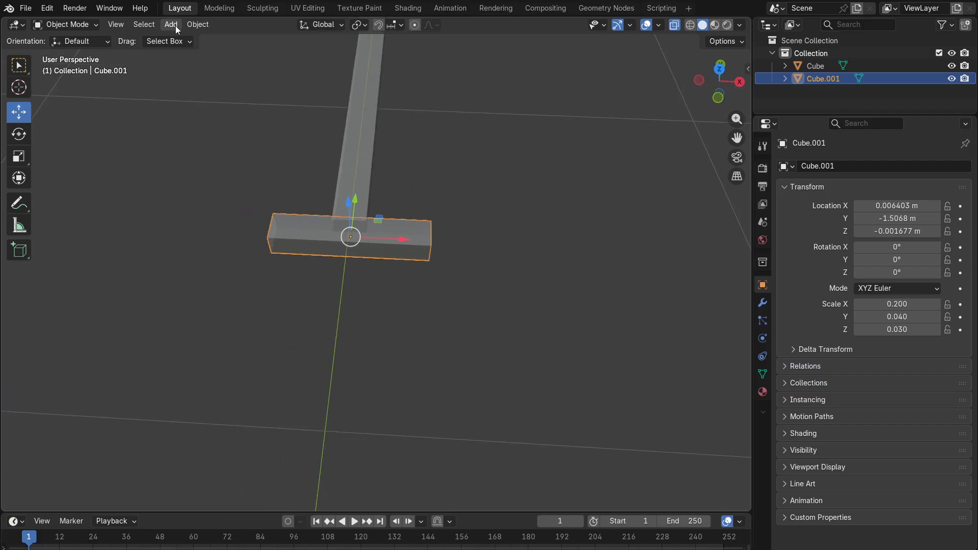
- Add a mesh cylinder at the origin and scale it down uniformly to about 0.18
{"action": "left_click", "coordinate": [173, 25]}
{"action": "mouse_move", "coordinate": [194, 39]}
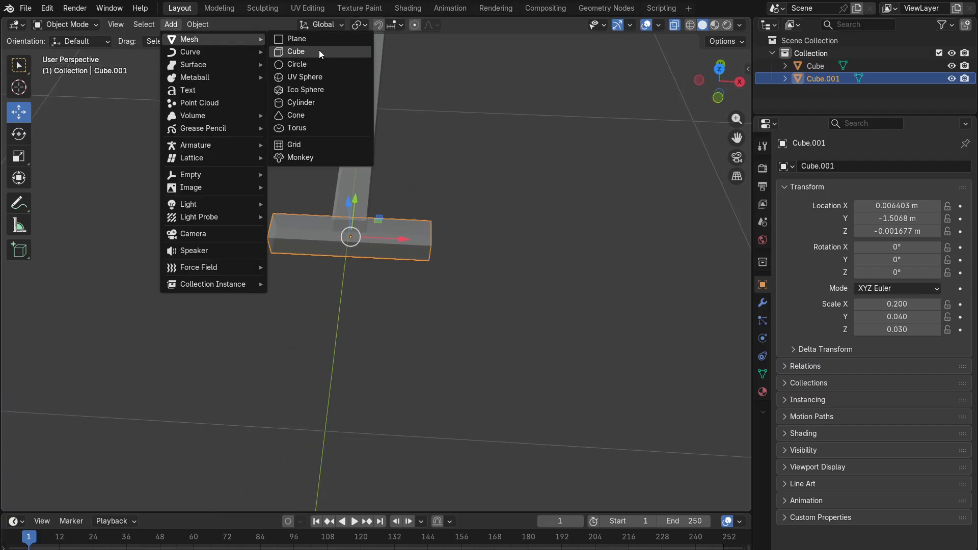
{"action": "left_click", "coordinate": [325, 102]}
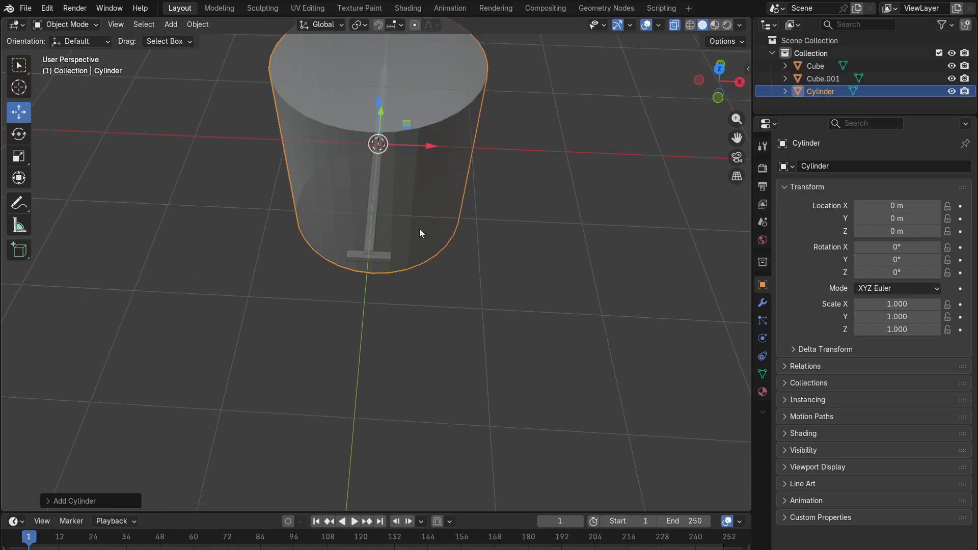
{"action": "key", "text": "s"}
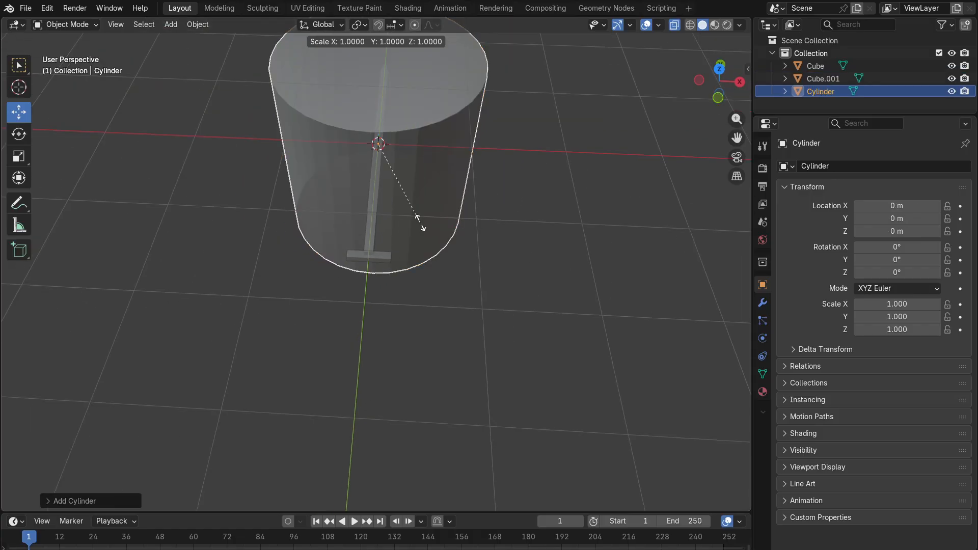
{"action": "left_click", "coordinate": [370, 160]}
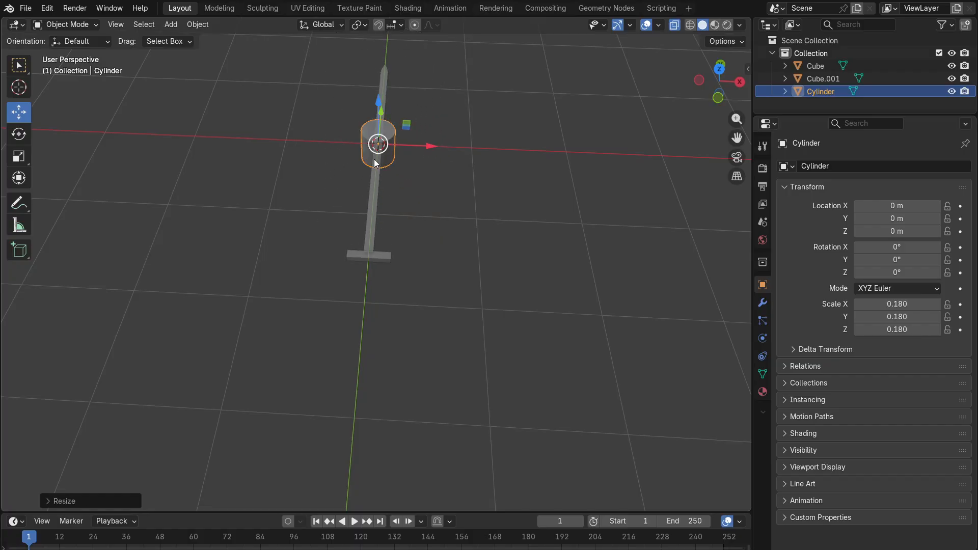
- Move the cylinder along Y to about -1.878 m, behind the crosspiece
{"action": "key", "text": "g"}
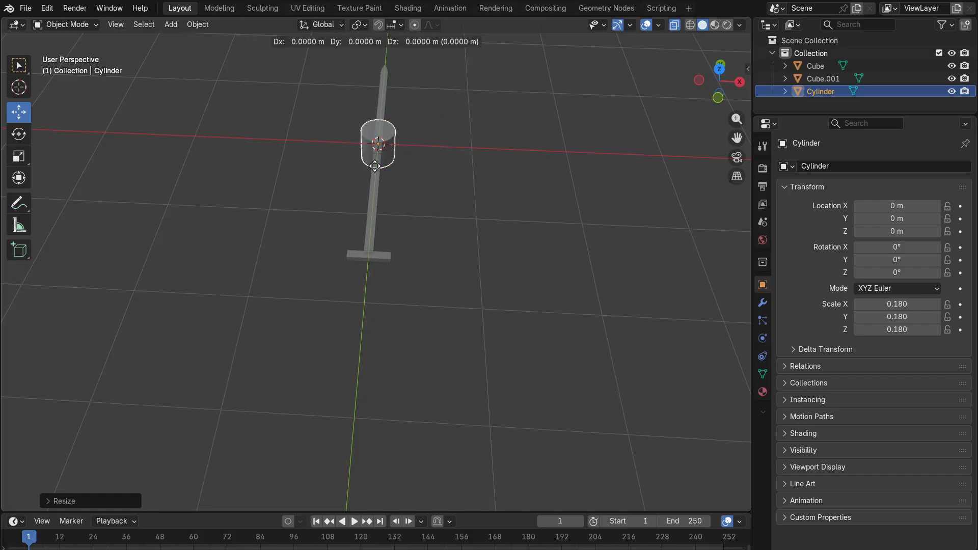
{"action": "key", "text": "y"}
{"action": "left_click", "coordinate": [375, 309]}
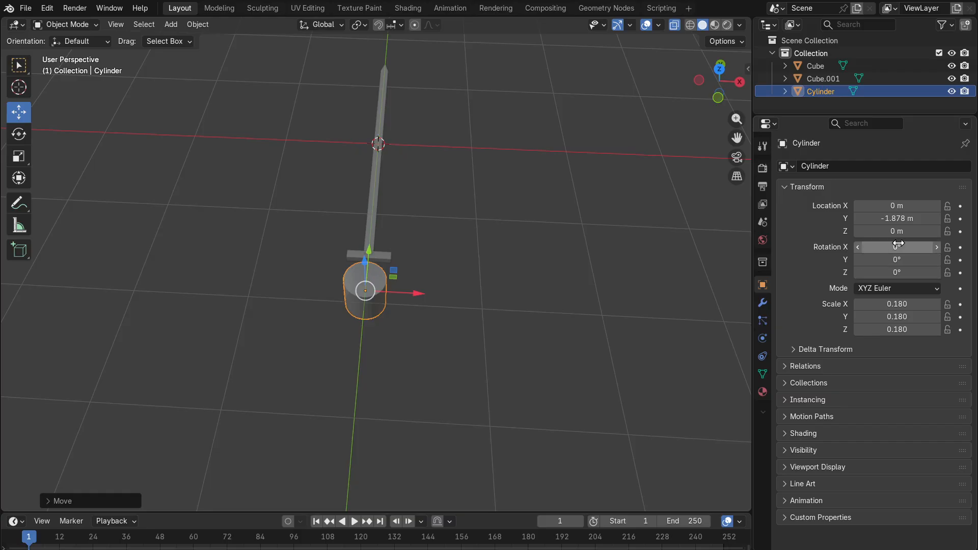
- Try tilting the cylinder about its X and Y axes, and reset both rotations to 0°
{"action": "mouse_move", "coordinate": [897, 245]}
{"action": "left_mouse_down"}
{"action": "mouse_move", "coordinate": [874, 245]}
{"action": "mouse_move", "coordinate": [904, 245]}
{"action": "left_mouse_up"}
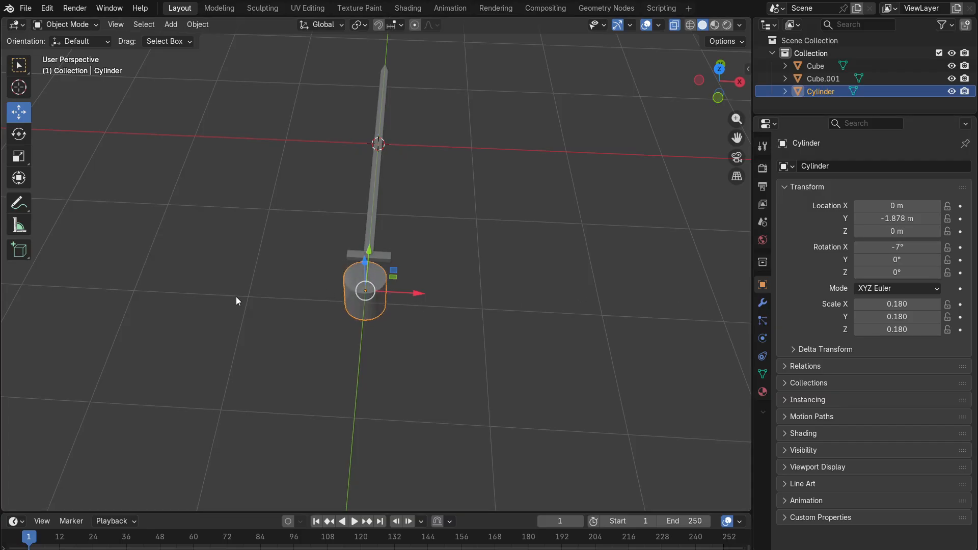
{"action": "left_click", "coordinate": [899, 244]}
{"action": "type", "text": "0"}
{"action": "key", "text": "Tab"}
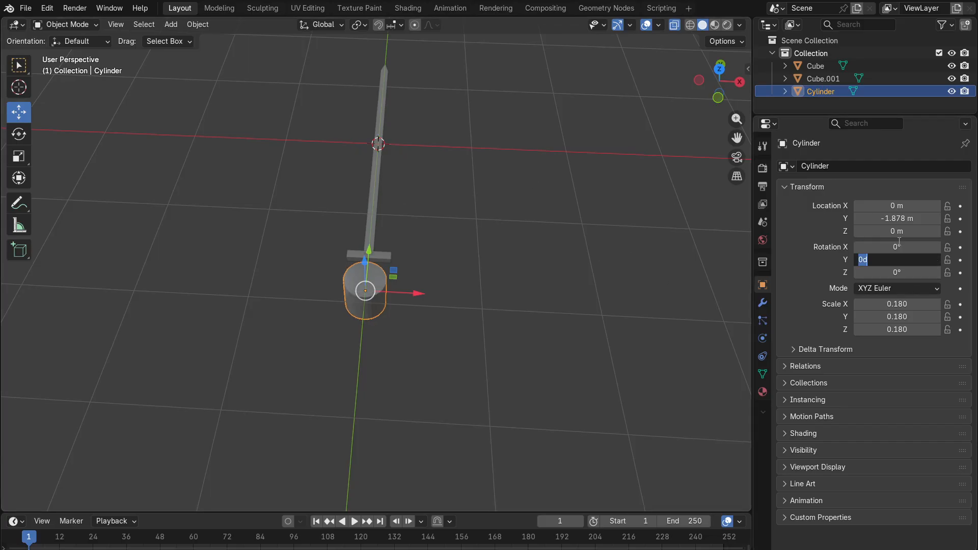
{"action": "left_click", "coordinate": [829, 265]}
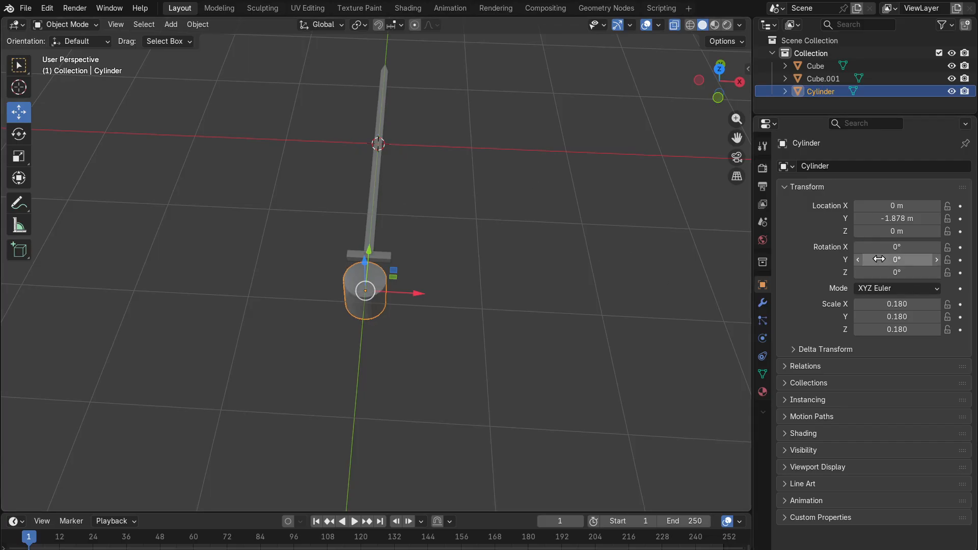
{"action": "mouse_move", "coordinate": [879, 257]}
{"action": "left_mouse_down"}
{"action": "mouse_move", "coordinate": [909, 258]}
{"action": "mouse_move", "coordinate": [863, 258]}
{"action": "left_mouse_up"}
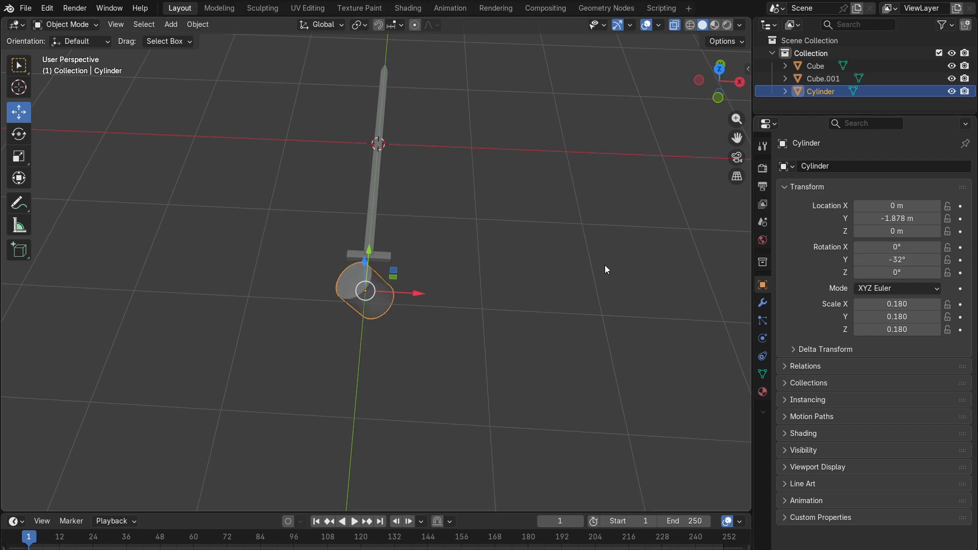
{"action": "left_click", "coordinate": [917, 257]}
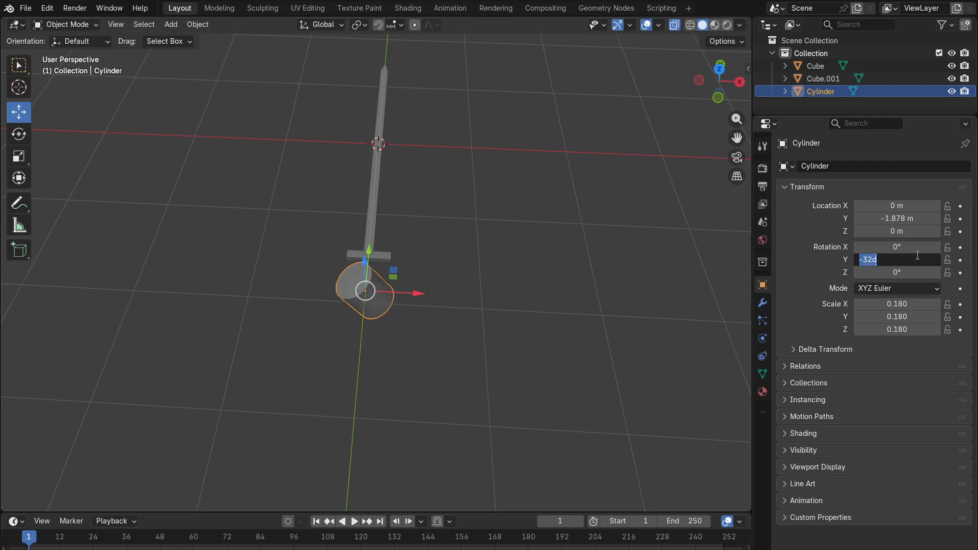
{"action": "type", "text": "0"}
{"action": "key", "text": "Return"}
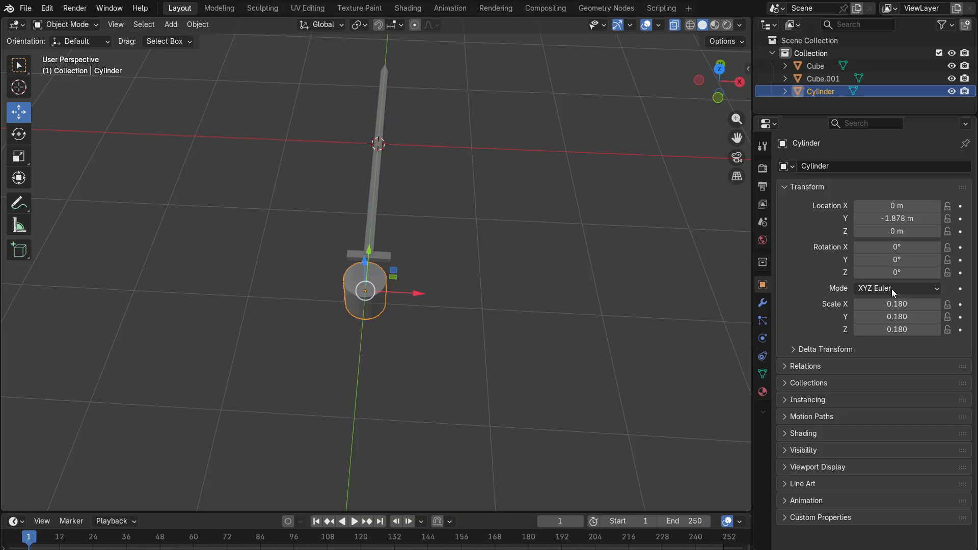
- Try spinning the cylinder about its Z axis, and reset that rotation to 0°
{"action": "left_click_drag", "start_coordinate": [905, 272], "coordinate": [789, 271]}
{"action": "left_click", "coordinate": [501, 322]}
{"action": "middle_click_drag", "start_coordinate": [501, 321], "coordinate": [433, 253]}
{"action": "mouse_move", "coordinate": [896, 272]}
{"action": "left_mouse_down"}
{"action": "mouse_move", "coordinate": [863, 273]}
{"action": "mouse_move", "coordinate": [933, 272]}
{"action": "mouse_move", "coordinate": [878, 272]}
{"action": "left_mouse_up"}
{"action": "left_click", "coordinate": [339, 262]}
{"action": "left_click", "coordinate": [387, 271]}
{"action": "left_click", "coordinate": [325, 262]}
{"action": "left_click", "coordinate": [895, 272]}
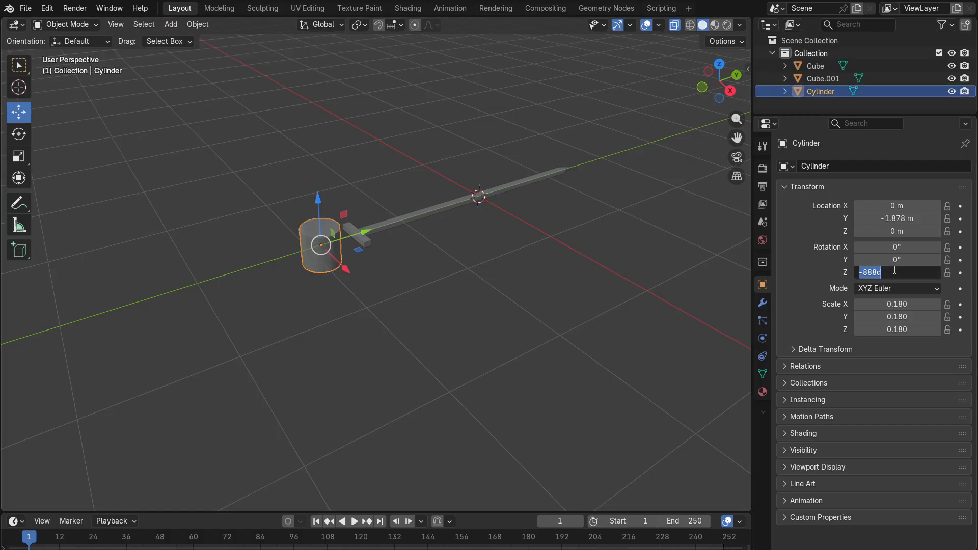
{"action": "key", "text": "BackSpace"}
{"action": "key", "text": "Return"}
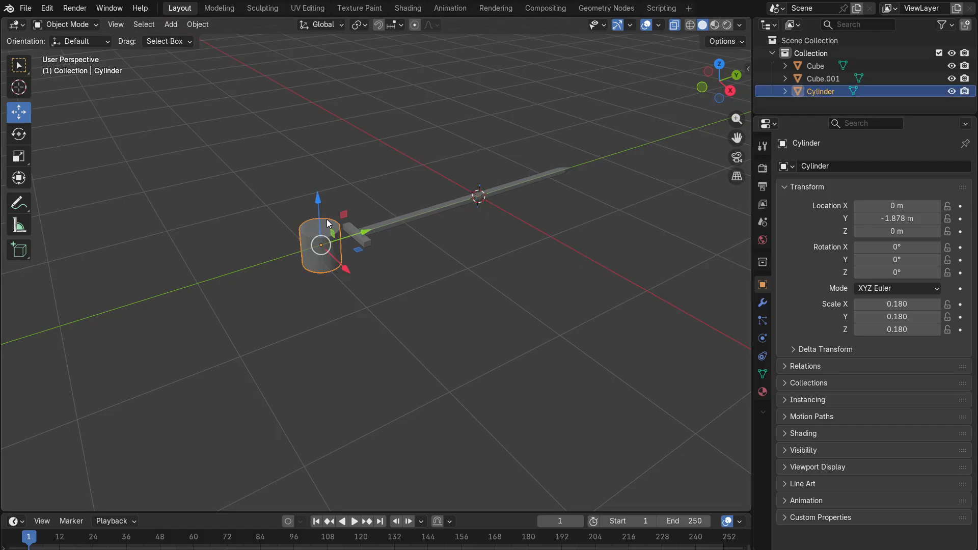
- Rotate the cylinder freely until it lies roughly lengthwise behind the crosspiece
{"action": "key", "text": "r"}
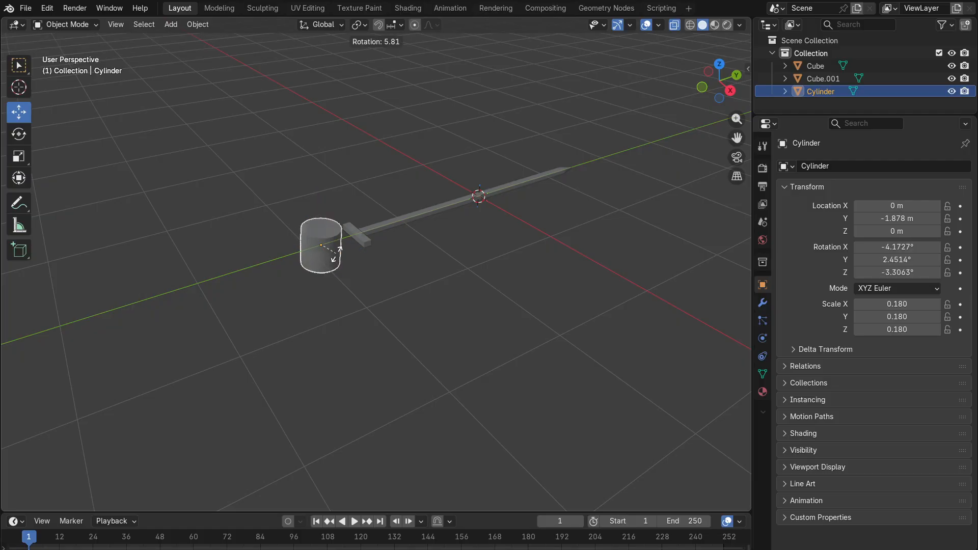
{"action": "left_click", "coordinate": [324, 221]}
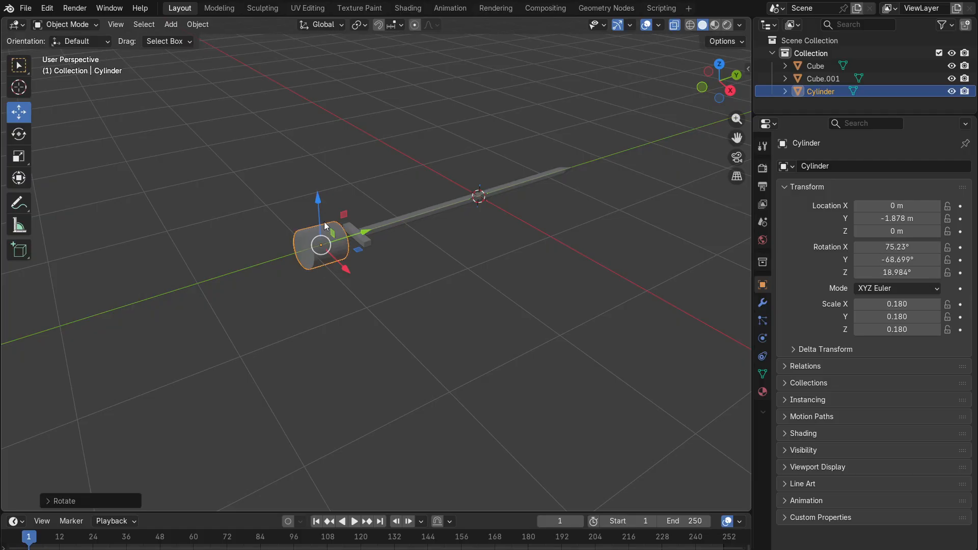
{"action": "middle_click_drag", "start_coordinate": [324, 221], "coordinate": [373, 290]}
{"action": "scroll", "coordinate": [407, 289], "scroll_direction": "up", "scroll_amount": 5}
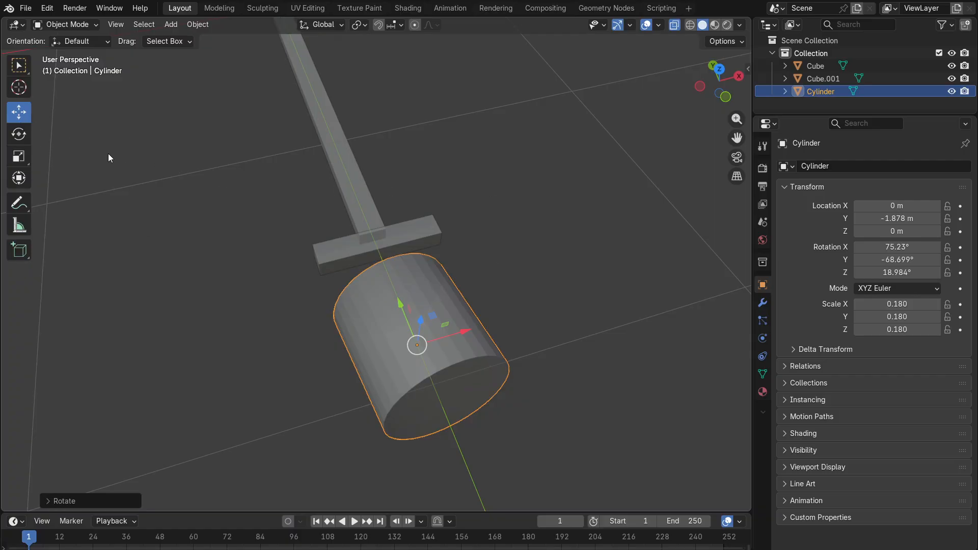
{"action": "middle_click_drag", "start_coordinate": [534, 284], "coordinate": [609, 259]}
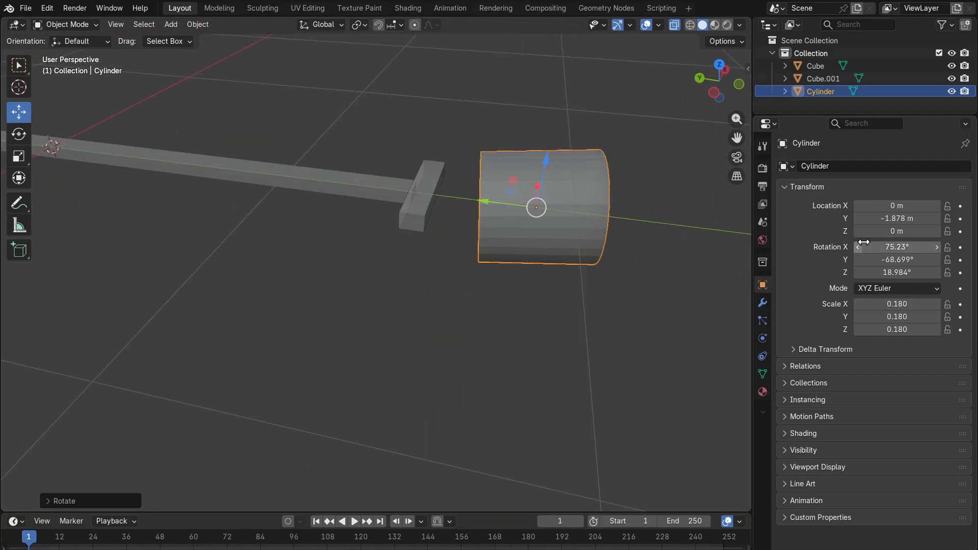
- Refine the cylinder's rotation to about 90.6° X, -68.2° Y and 0.7° Z, bringing its axis in line with the blade
{"action": "left_click", "coordinate": [901, 260]}
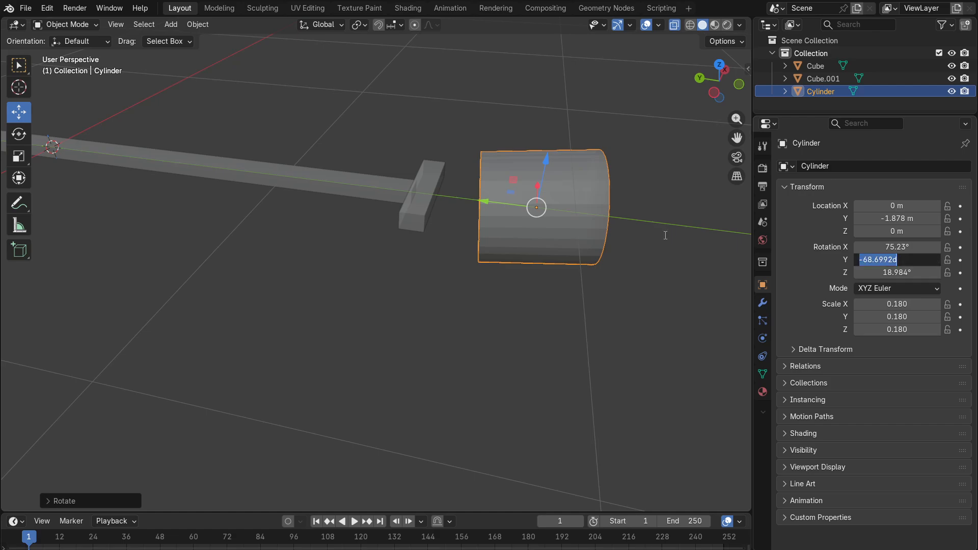
{"action": "type", "text": "r"}
{"action": "key", "text": "Escape"}
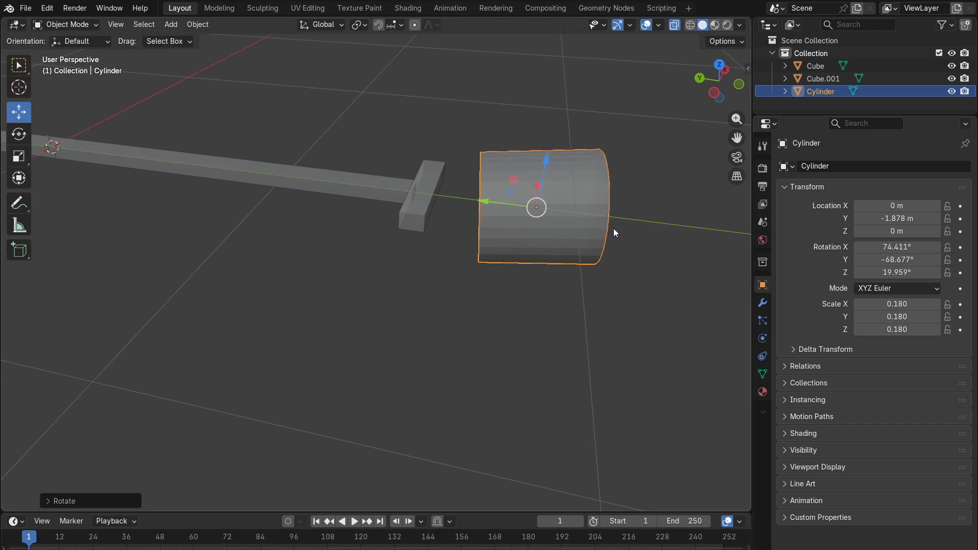
{"action": "key", "text": "r"}
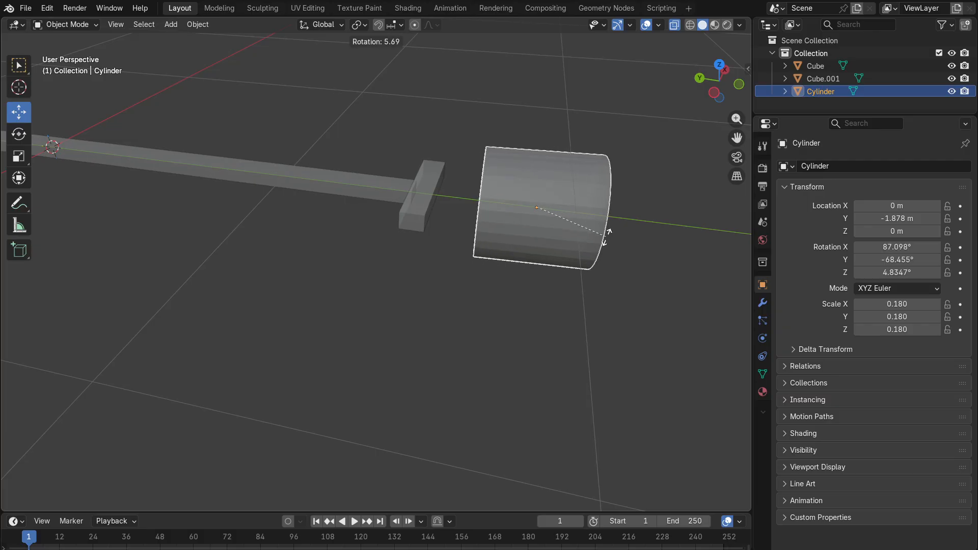
{"action": "left_click", "coordinate": [609, 235]}
{"action": "middle_click_drag", "start_coordinate": [609, 236], "coordinate": [517, 276]}
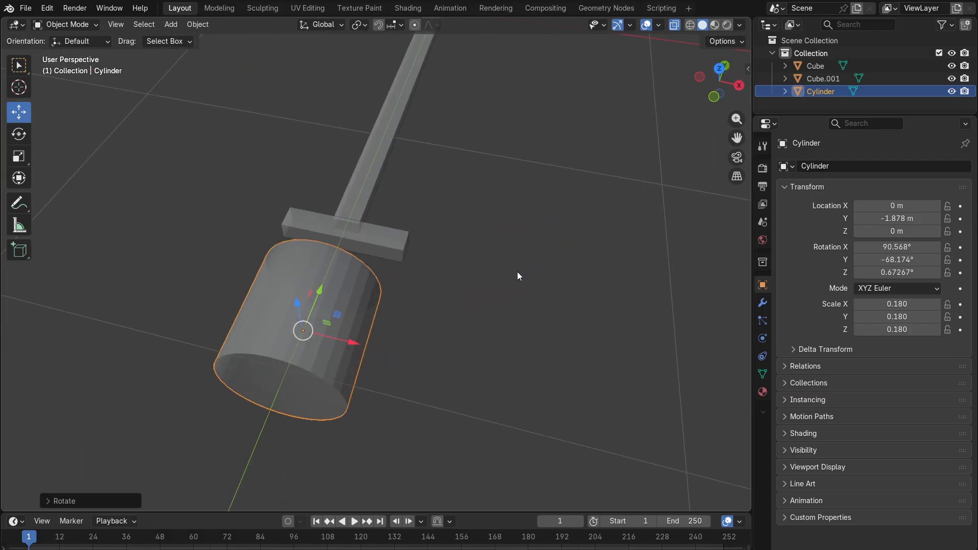
- Try shrinking the cylinder uniformly to about 0.039 and enlarging it to about 0.2 on X and 0.119 on Y
{"action": "key", "text": "s"}
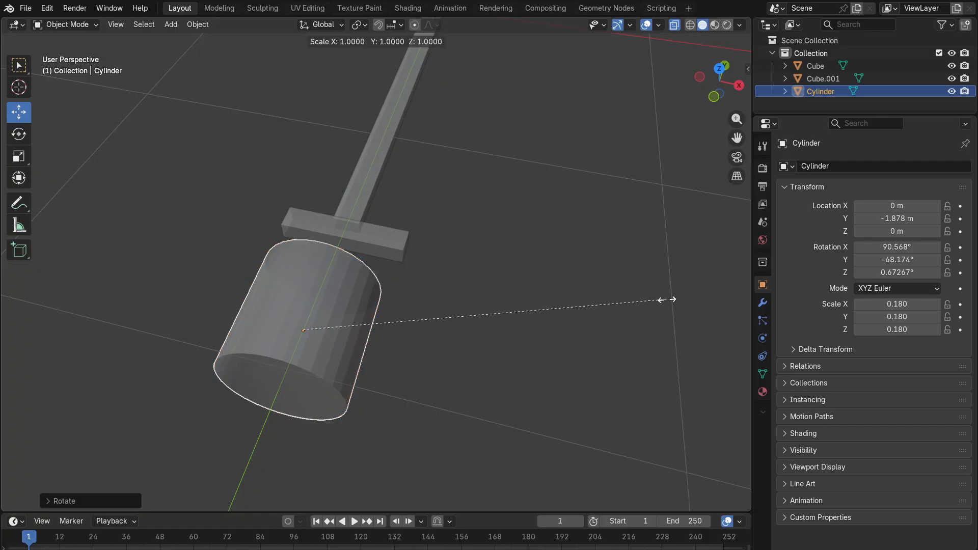
{"action": "left_click", "coordinate": [387, 324]}
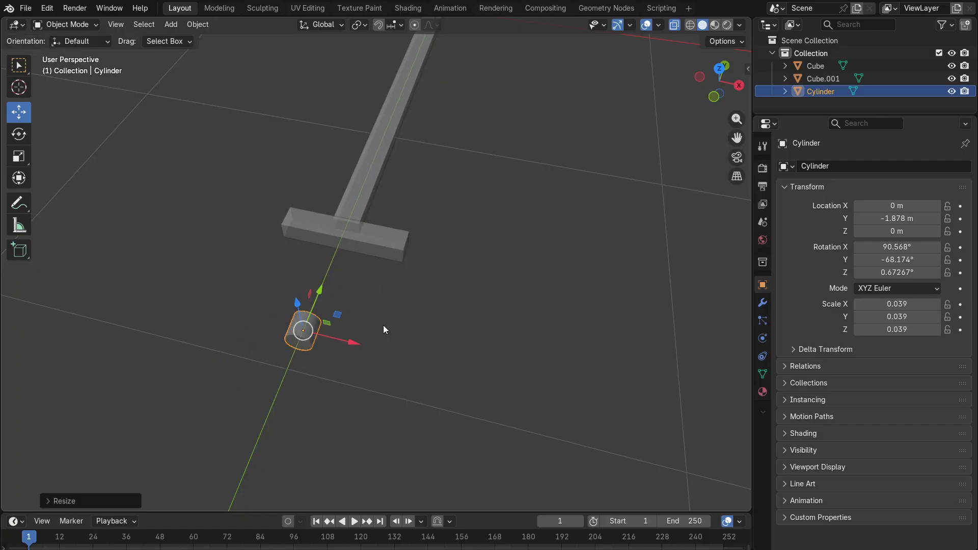
{"action": "middle_click_drag", "start_coordinate": [384, 326], "coordinate": [334, 356]}
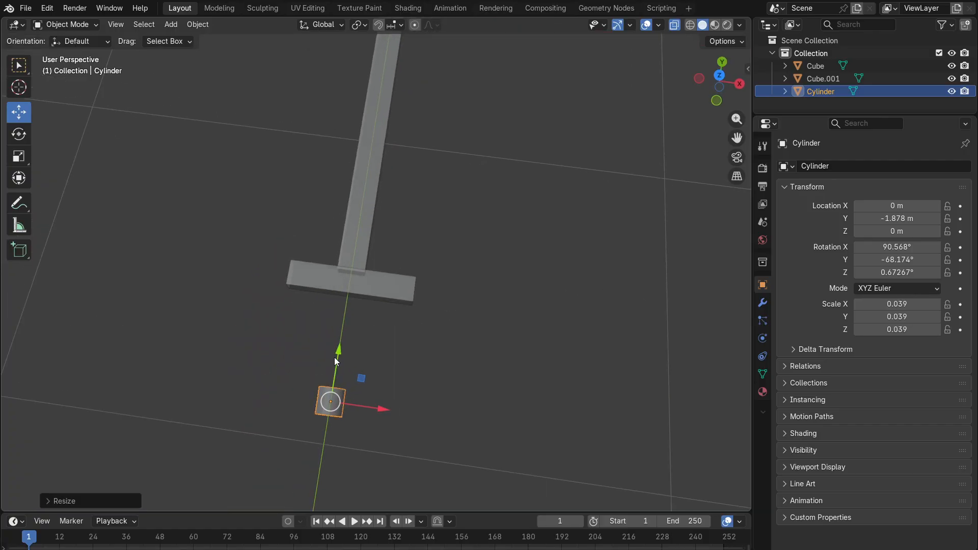
{"action": "left_click_drag", "start_coordinate": [898, 304], "coordinate": [959, 304]}
{"action": "middle_click_drag", "start_coordinate": [510, 387], "coordinate": [474, 370]}
{"action": "left_click_drag", "start_coordinate": [898, 316], "coordinate": [934, 316]}
- Set the cylinder's scale to 0.2 on the X, Y and Z axes
{"action": "left_click", "coordinate": [897, 304]}
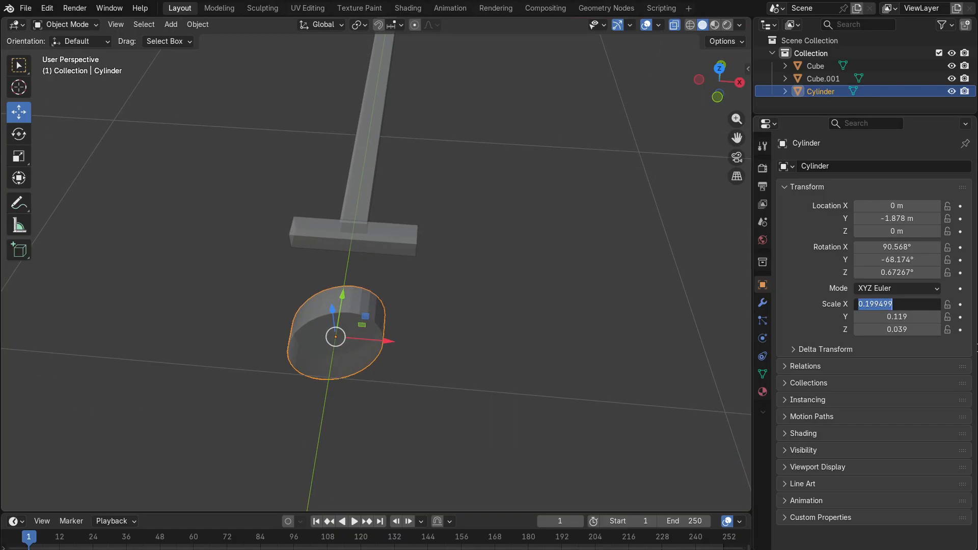
{"action": "type", "text": "0.2"}
{"action": "key", "text": "Tab"}
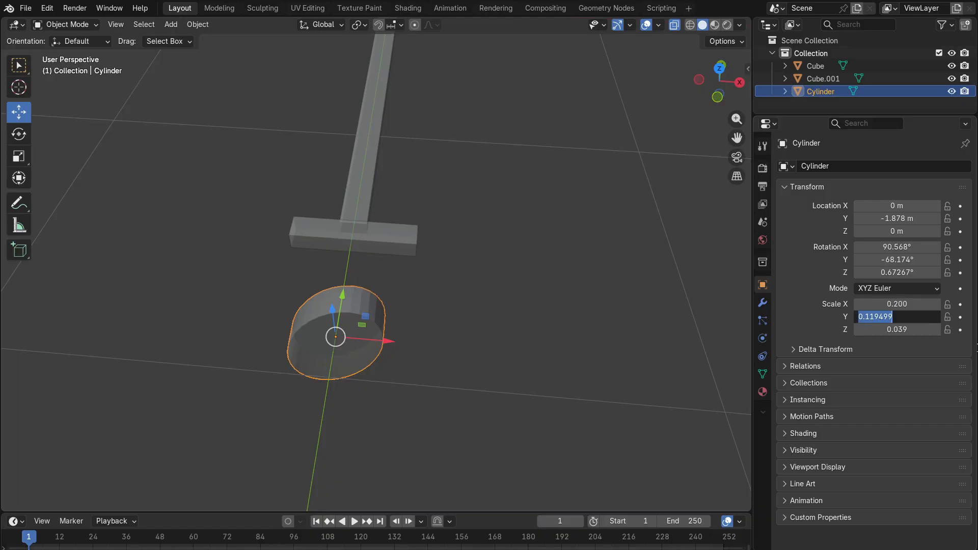
{"action": "key", "text": "Tab"}
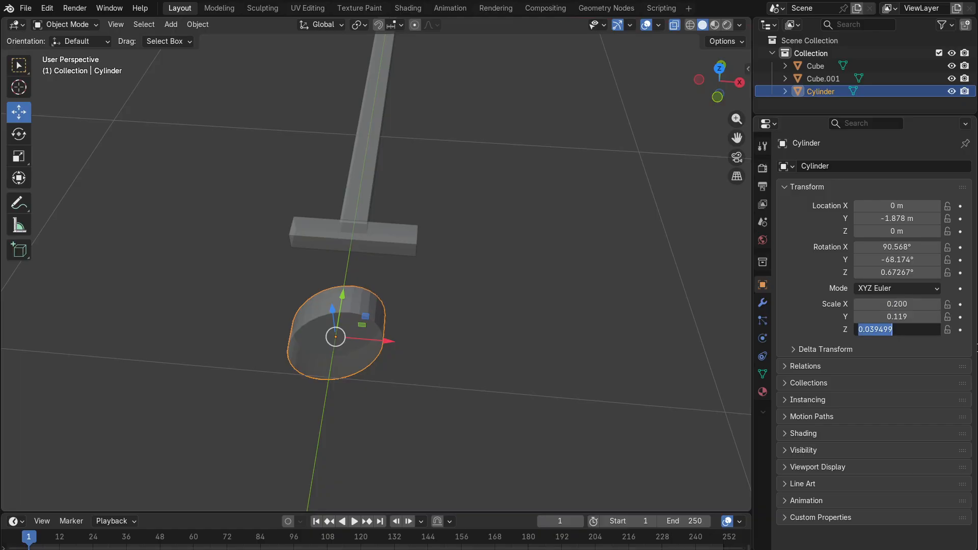
{"action": "key", "text": "shift+Tab"}
{"action": "type", "text": "0.2"}
{"action": "key", "text": "Tab"}
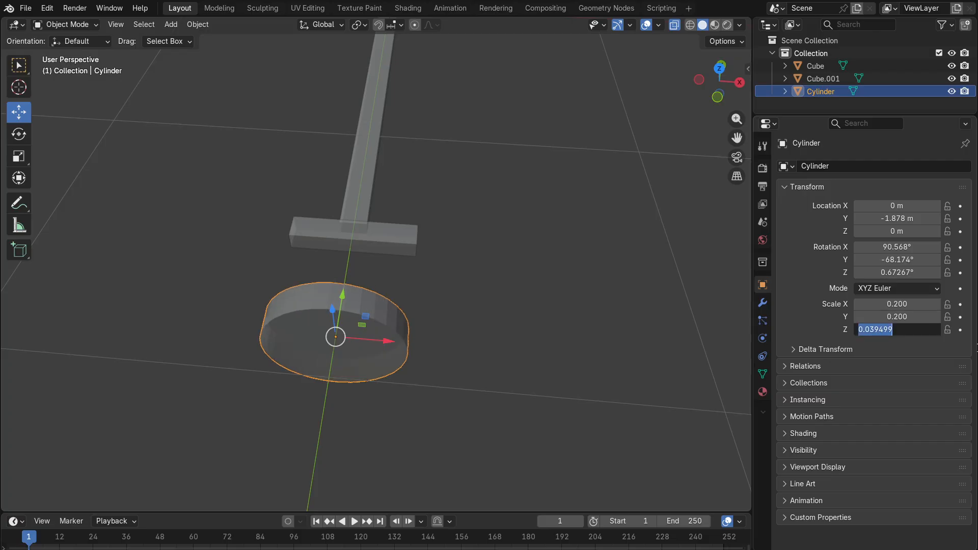
{"action": "type", "text": "0.2"}
{"action": "key", "text": "Return"}
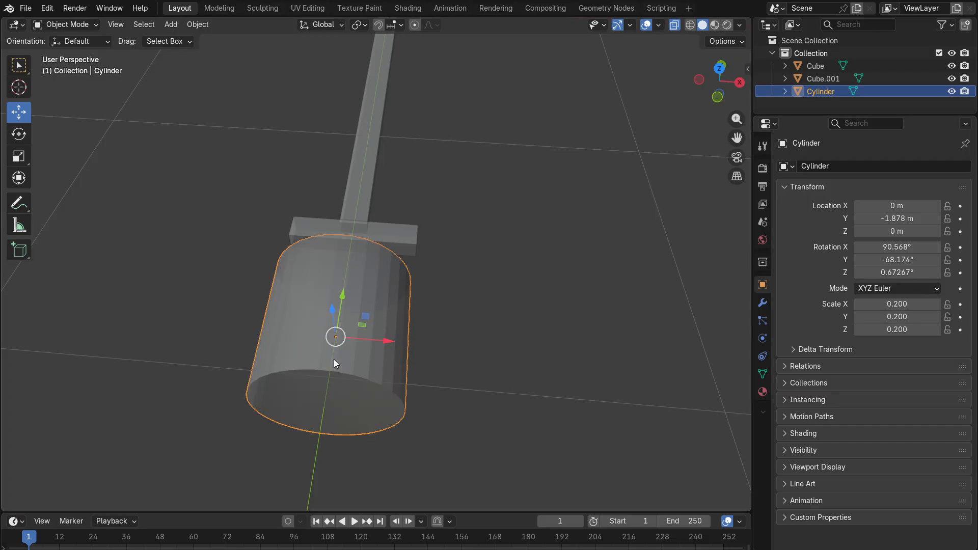
- Slim the cylinder into a handle by setting its scale to 0.030 on X and Y and 0.150 on Z
{"action": "middle_click_drag", "start_coordinate": [455, 244], "coordinate": [461, 277]}
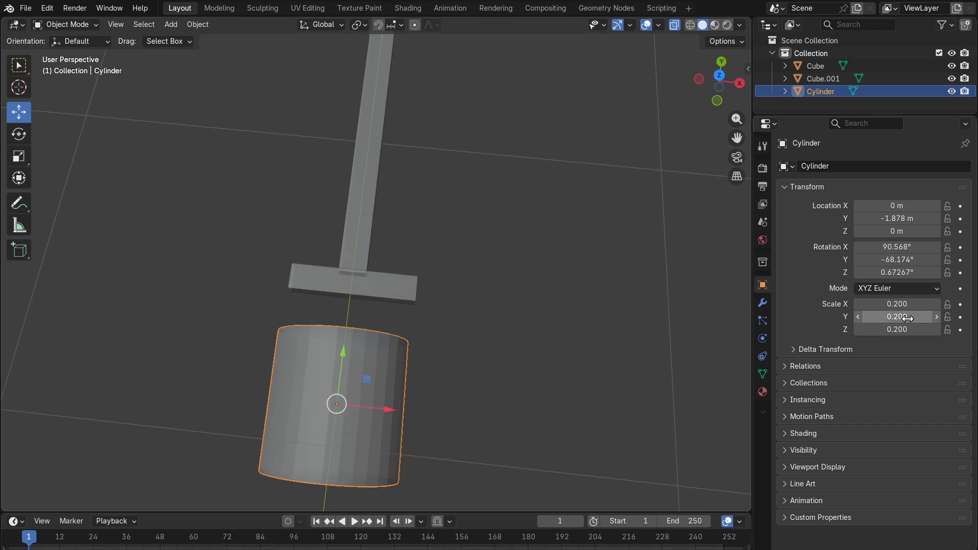
{"action": "left_click_drag", "start_coordinate": [896, 316], "coordinate": [856, 316]}
{"action": "middle_click_drag", "start_coordinate": [419, 472], "coordinate": [421, 414]}
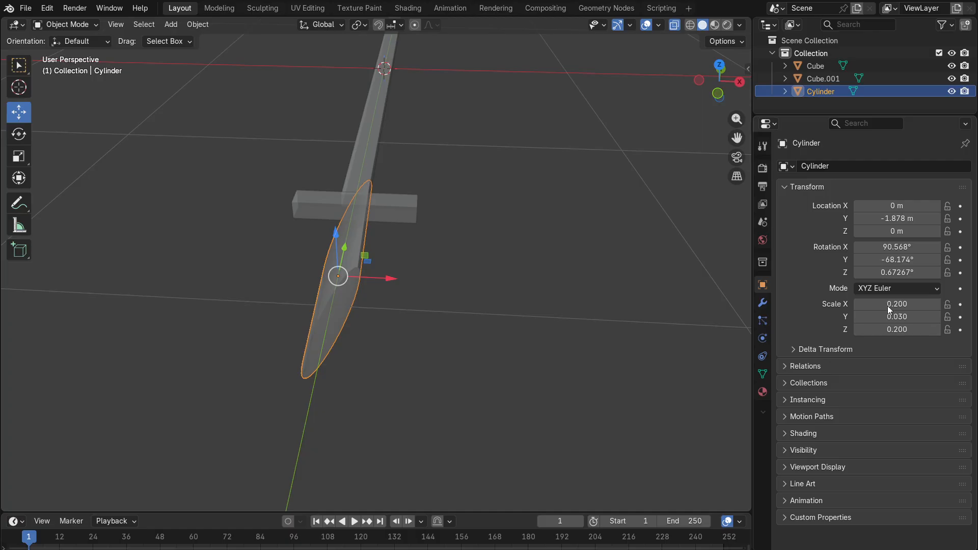
{"action": "left_click_drag", "start_coordinate": [887, 304], "coordinate": [860, 304]}
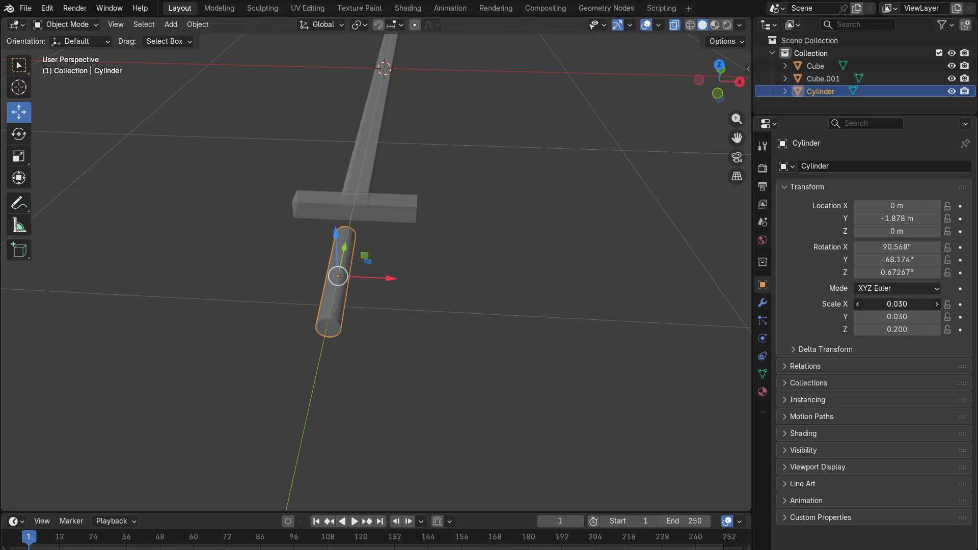
{"action": "middle_click_drag", "start_coordinate": [542, 362], "coordinate": [548, 381]}
{"action": "left_click_drag", "start_coordinate": [897, 330], "coordinate": [872, 329]}
{"action": "middle_click_drag", "start_coordinate": [509, 353], "coordinate": [512, 403]}
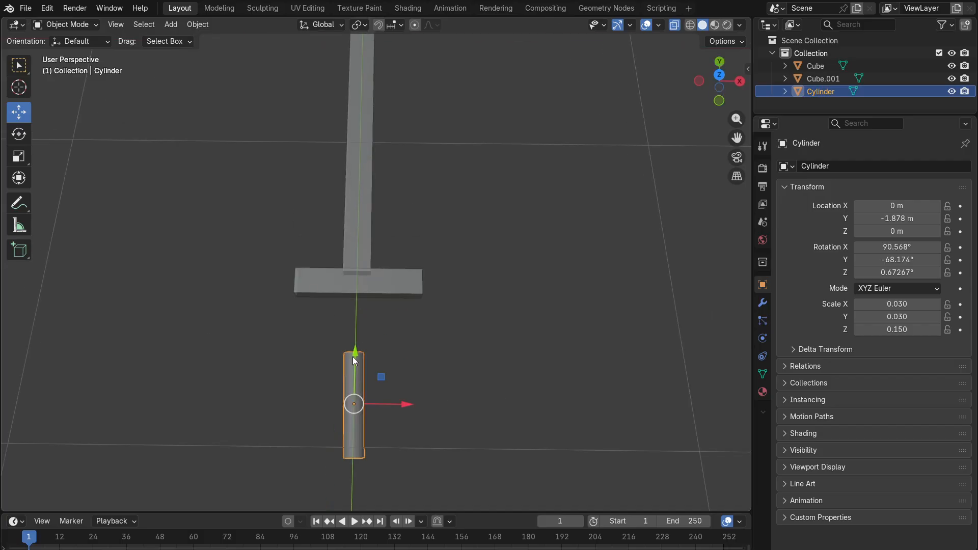
- In top orthographic view, move the handle along Y to about -1.69 m, against the crosspiece, and deselect it
{"action": "middle_click_drag", "start_coordinate": [399, 376], "coordinate": [548, 246]}
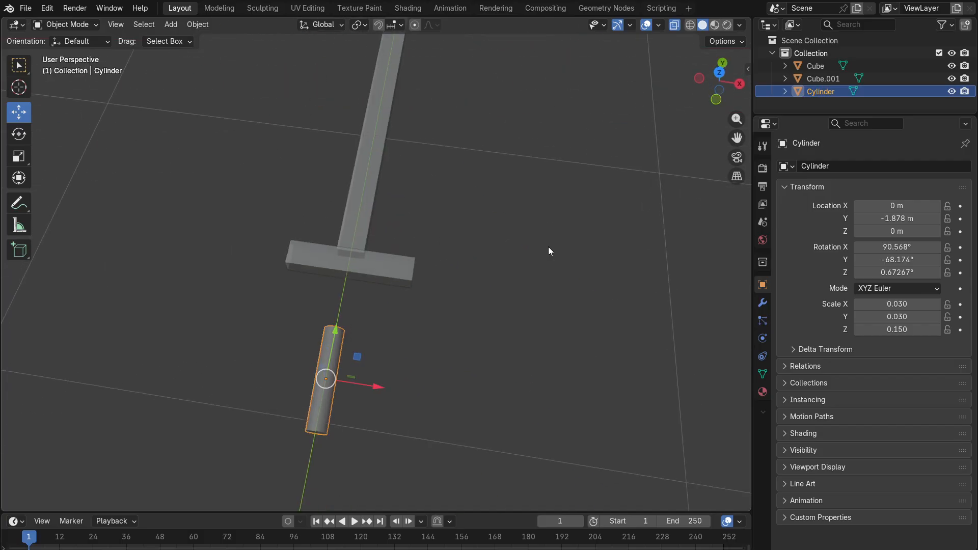
{"action": "left_click", "coordinate": [718, 75]}
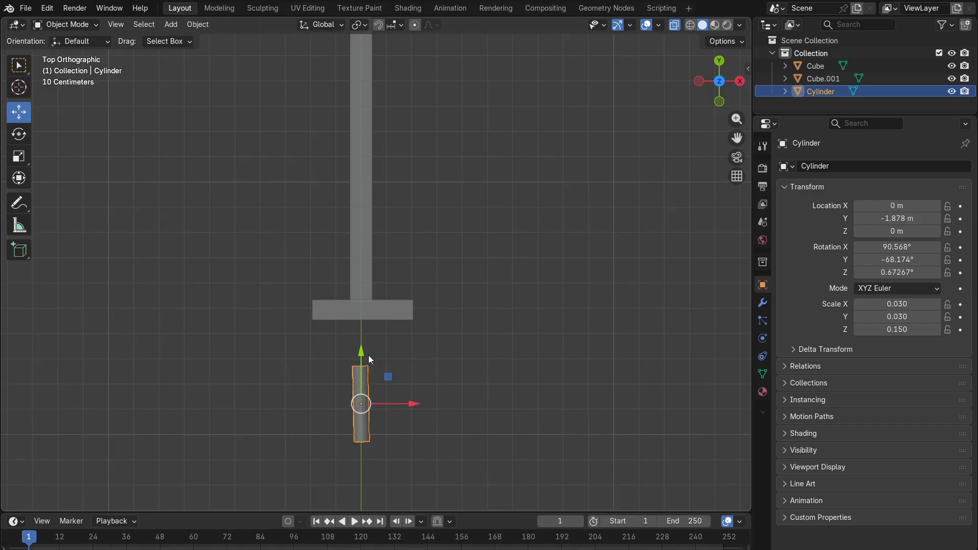
{"action": "key", "text": "g"}
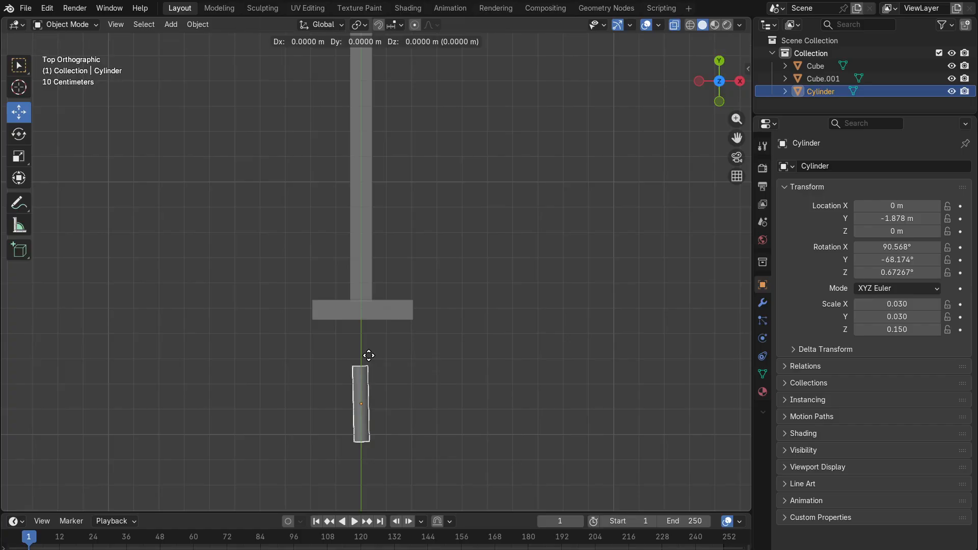
{"action": "key", "text": "y"}
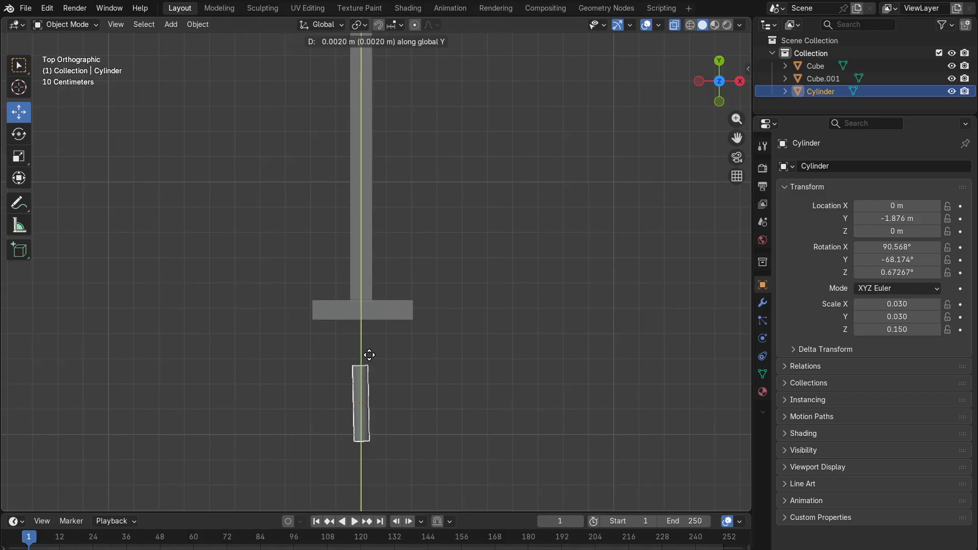
{"action": "left_click", "coordinate": [377, 310]}
{"action": "left_click", "coordinate": [456, 342]}
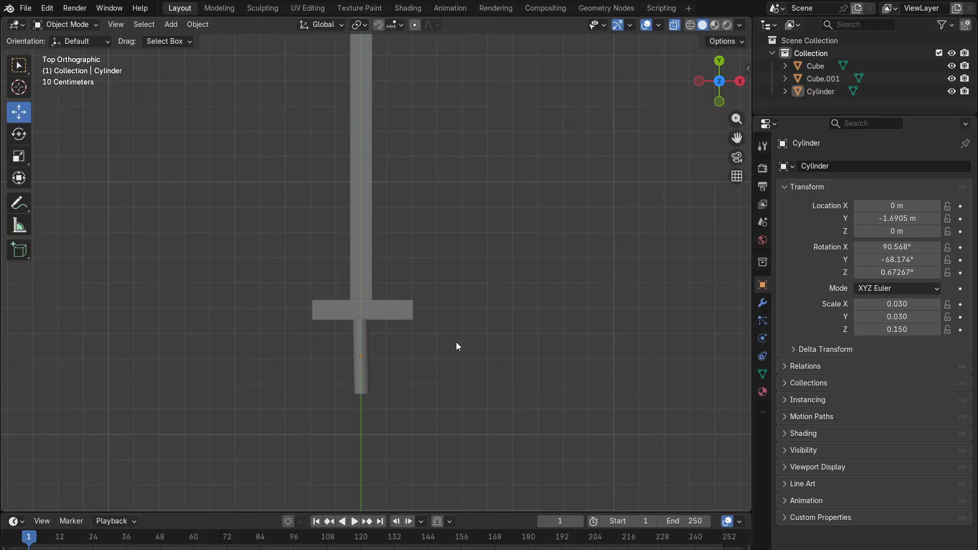
- Examine the blade, crosspiece and handle up close, selecting each part in turn to compare their transform values
{"action": "middle_click_drag", "start_coordinate": [420, 319], "coordinate": [401, 306]}
{"action": "left_click", "coordinate": [406, 163]}
{"action": "left_click", "coordinate": [363, 223]}
{"action": "left_click", "coordinate": [408, 290]}
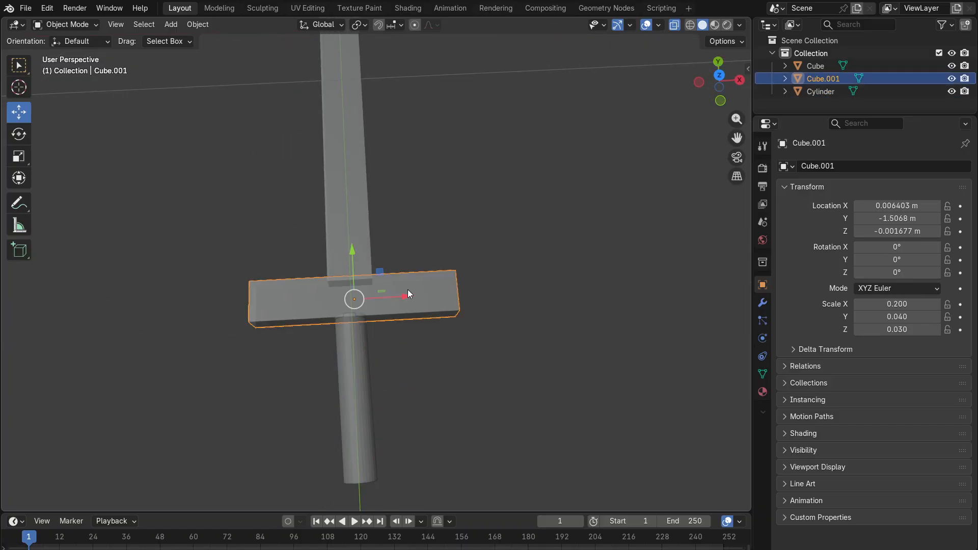
{"action": "left_click", "coordinate": [366, 265]}
{"action": "left_click", "coordinate": [409, 290]}
{"action": "left_click", "coordinate": [352, 392]}
{"action": "left_click", "coordinate": [387, 294]}
{"action": "left_click", "coordinate": [364, 227]}
- Set the crosspiece's X location to 0 m
{"action": "left_click", "coordinate": [403, 306]}
{"action": "double_click", "coordinate": [896, 206]}
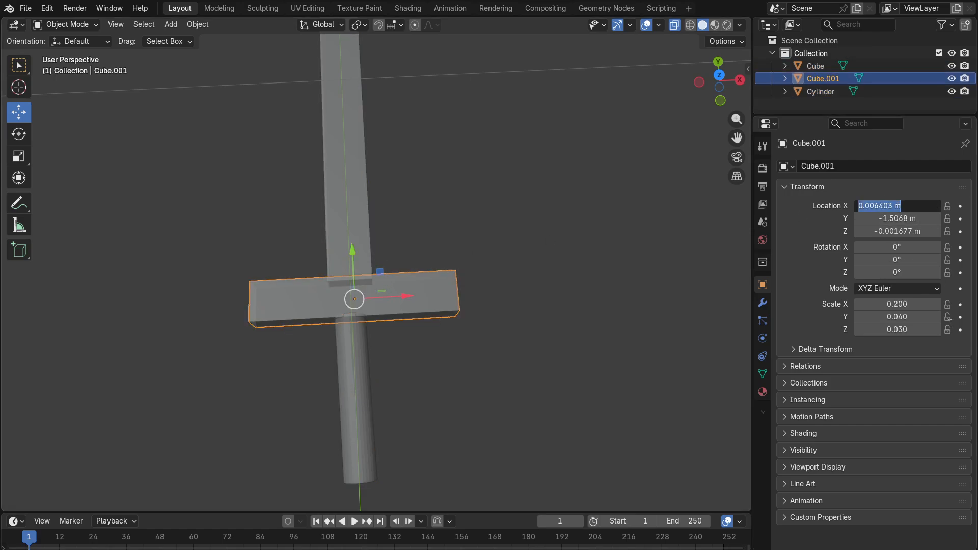
{"action": "type", "text": "0"}
{"action": "key", "text": "Return"}
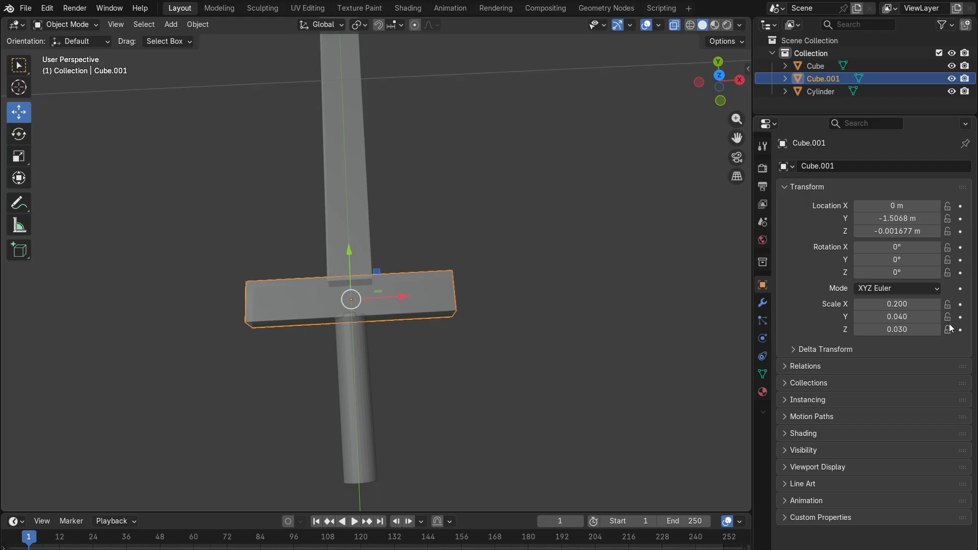
{"action": "double_click", "coordinate": [913, 218]}
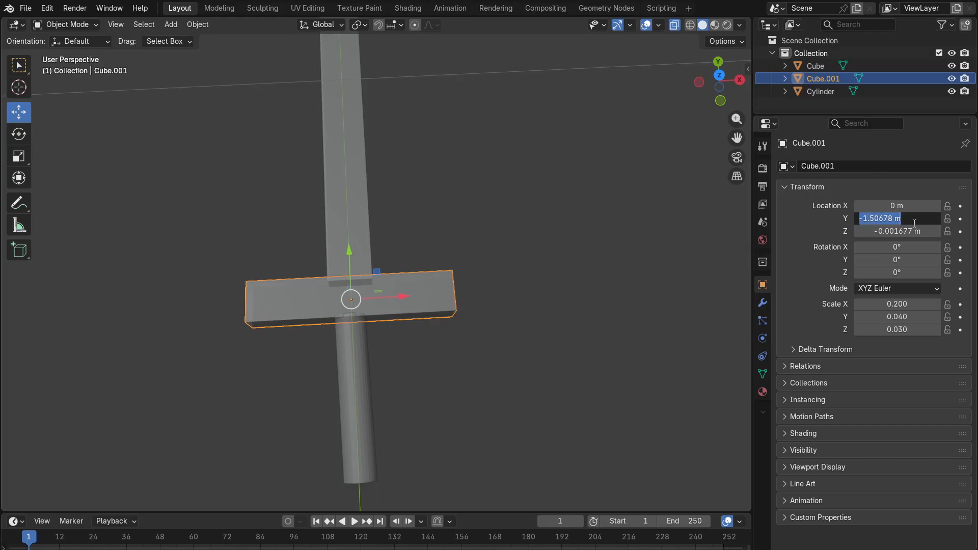
{"action": "type", "text": "1.5"}
{"action": "key", "text": "Return"}
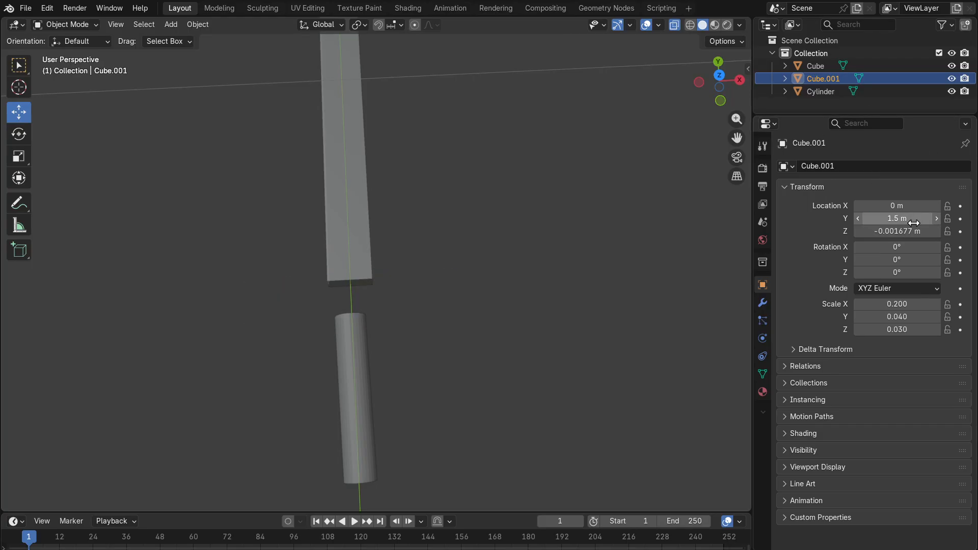
{"action": "key", "text": "ctrl+z"}
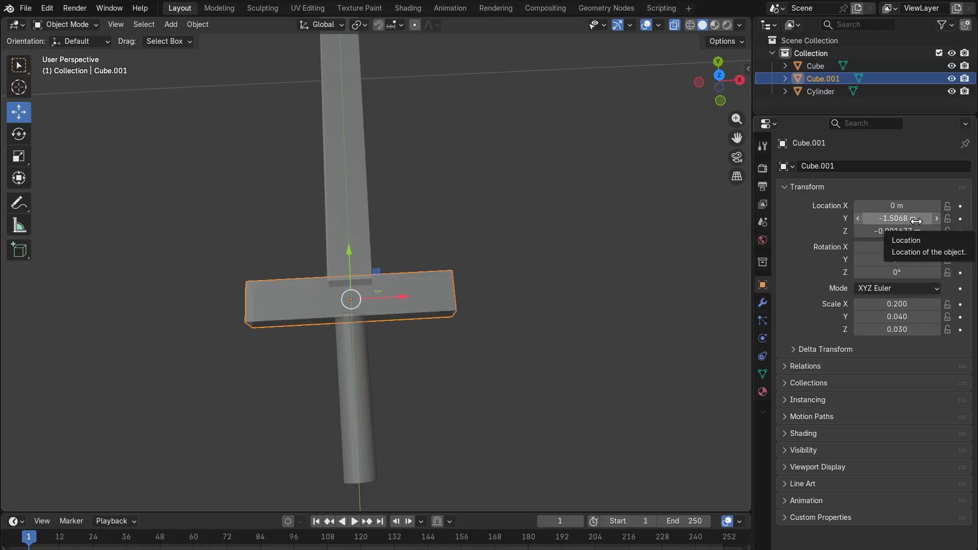
- Set the crosspiece's Y location to -1.5 m
{"action": "double_click", "coordinate": [915, 220]}
{"action": "type", "text": "-1"}
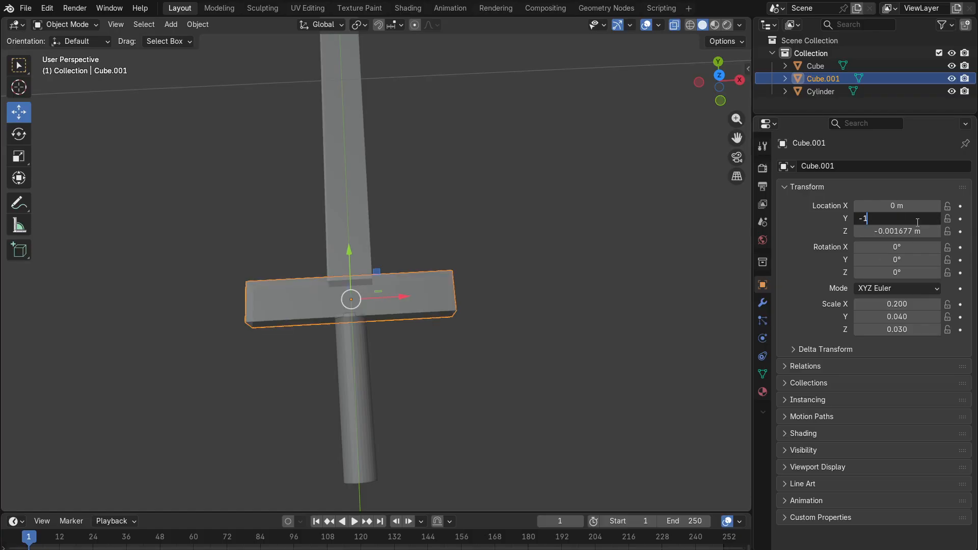
{"action": "type", "text": ".5"}
{"action": "key", "text": "Return"}
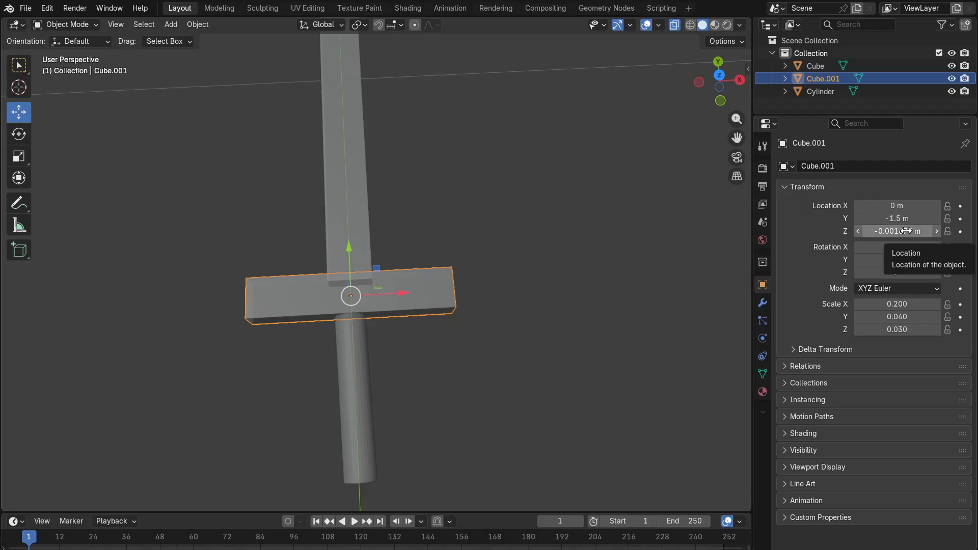
{"action": "double_click", "coordinate": [906, 231]}
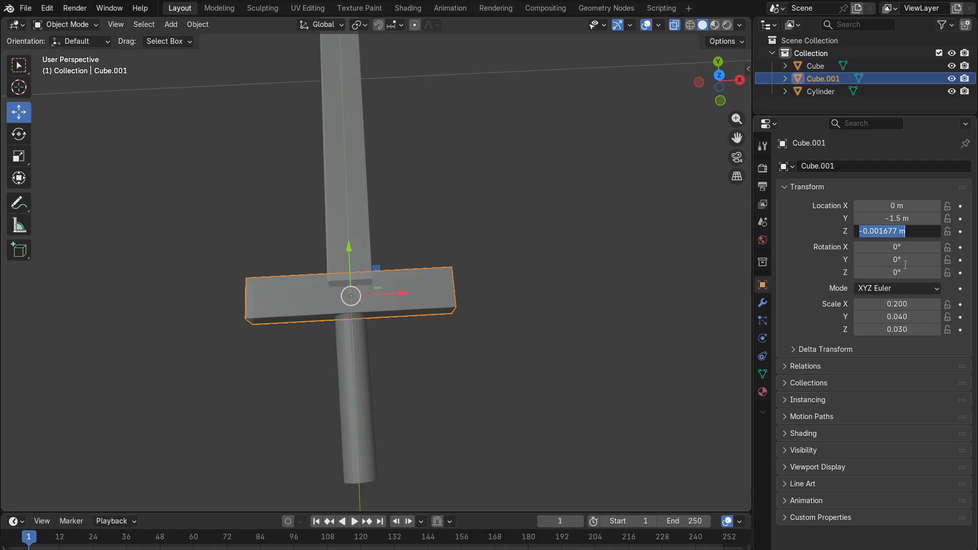
{"action": "left_click", "coordinate": [478, 373]}
{"action": "middle_click_drag", "start_coordinate": [454, 394], "coordinate": [452, 406]}
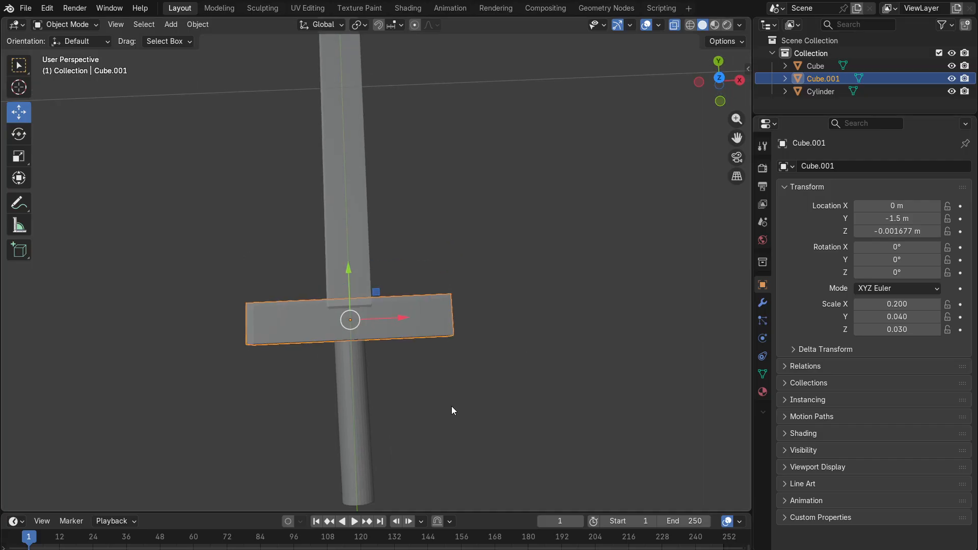
- With all parts deselected, add a UV sphere and scale it down uniformly to about 0.081
{"action": "left_click", "coordinate": [349, 382]}
{"action": "middle_click_drag", "start_coordinate": [350, 382], "coordinate": [409, 408]}
{"action": "left_click", "coordinate": [408, 408]}
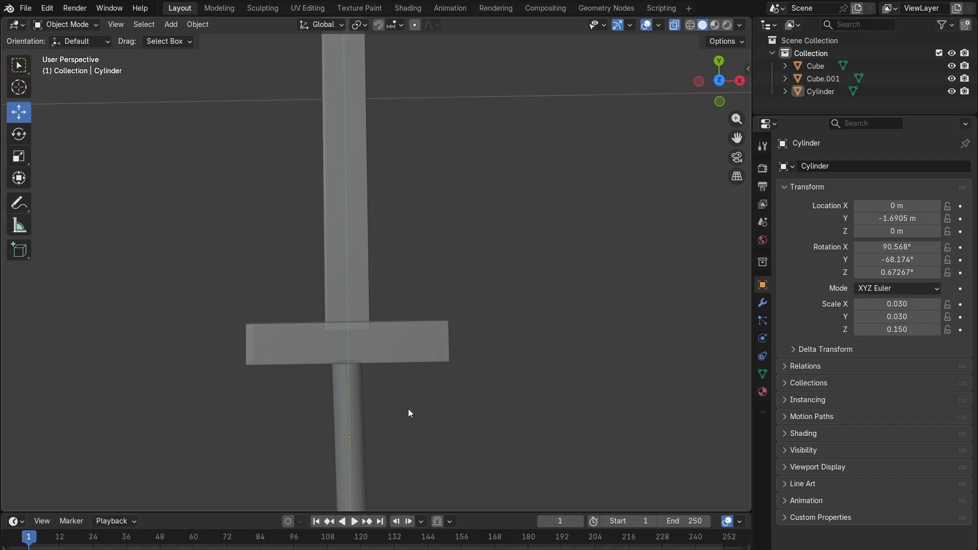
{"action": "scroll", "coordinate": [408, 409], "scroll_direction": "down", "scroll_amount": 3}
{"action": "middle_click_drag", "start_coordinate": [402, 401], "coordinate": [399, 396], "text": "shift"}
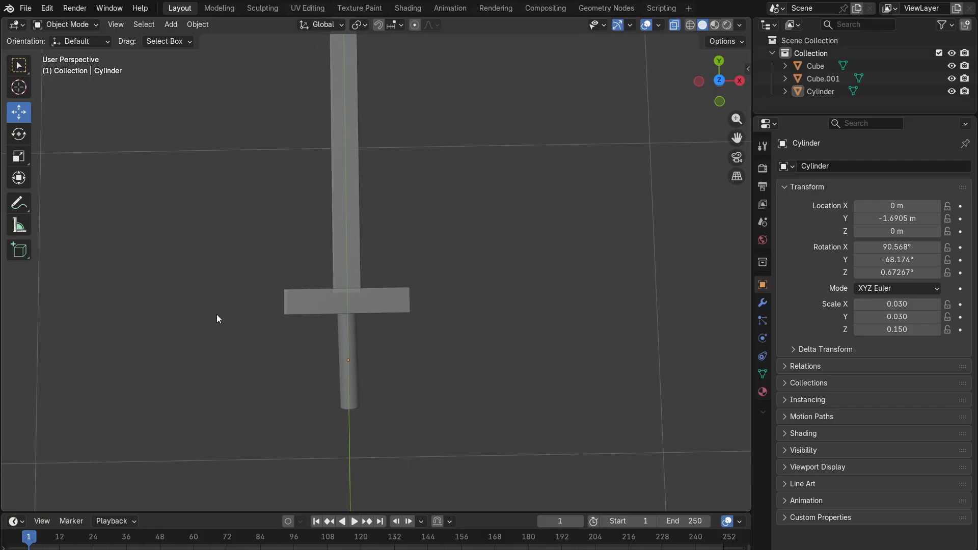
{"action": "left_click", "coordinate": [170, 26]}
{"action": "mouse_move", "coordinate": [216, 43]}
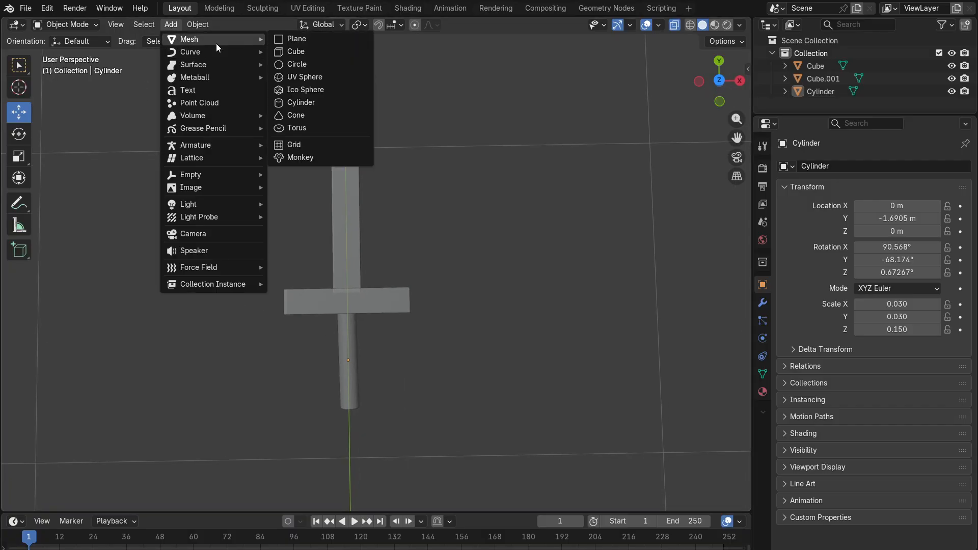
{"action": "left_click", "coordinate": [321, 77]}
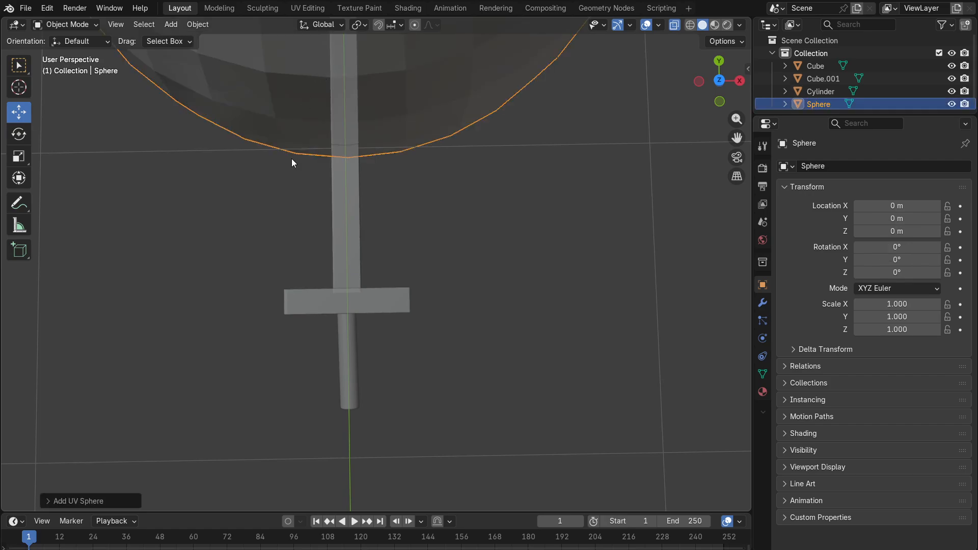
{"action": "scroll", "coordinate": [331, 192], "scroll_direction": "down", "scroll_amount": 5}
{"action": "key", "text": "s"}
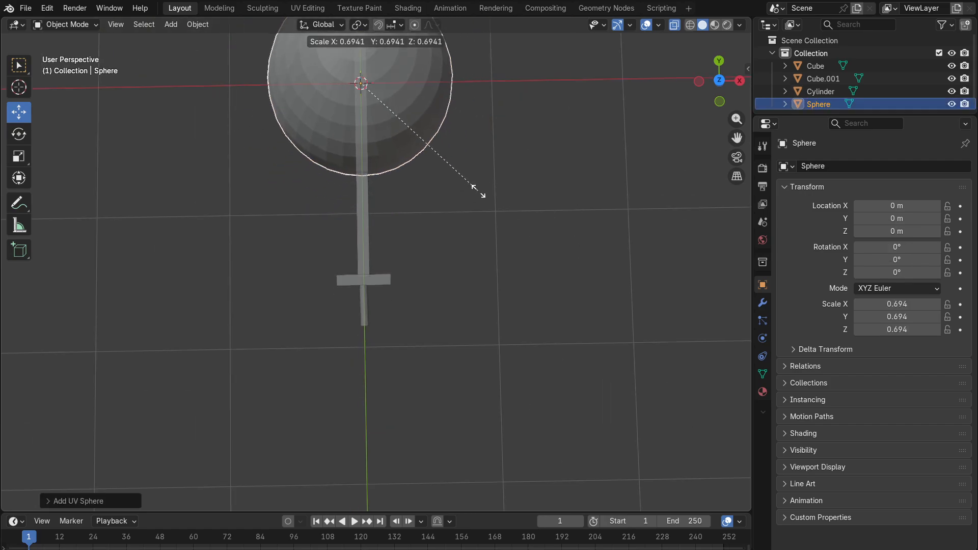
{"action": "left_click", "coordinate": [367, 105]}
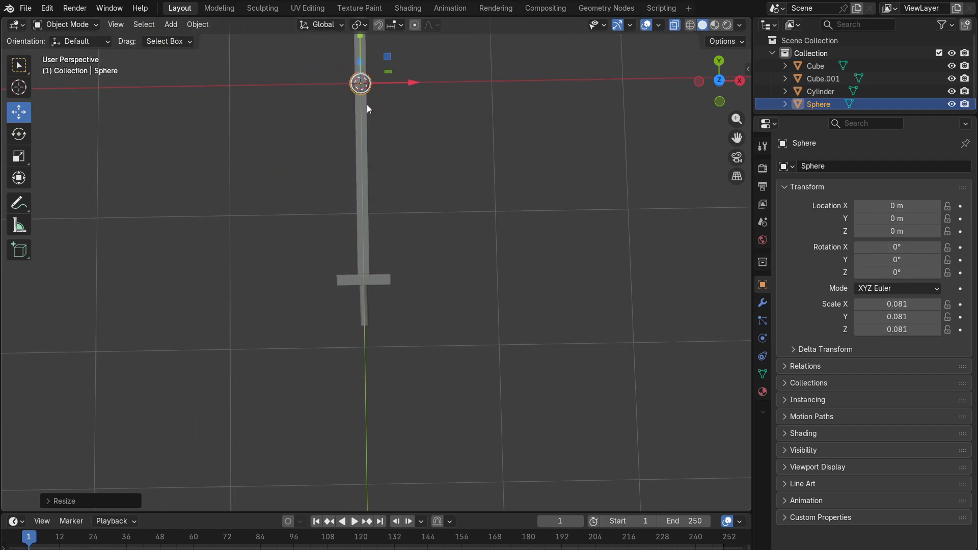
- Move the sphere along the Y axis to about -1.77 m, onto the end of the handle
{"action": "key", "text": "g"}
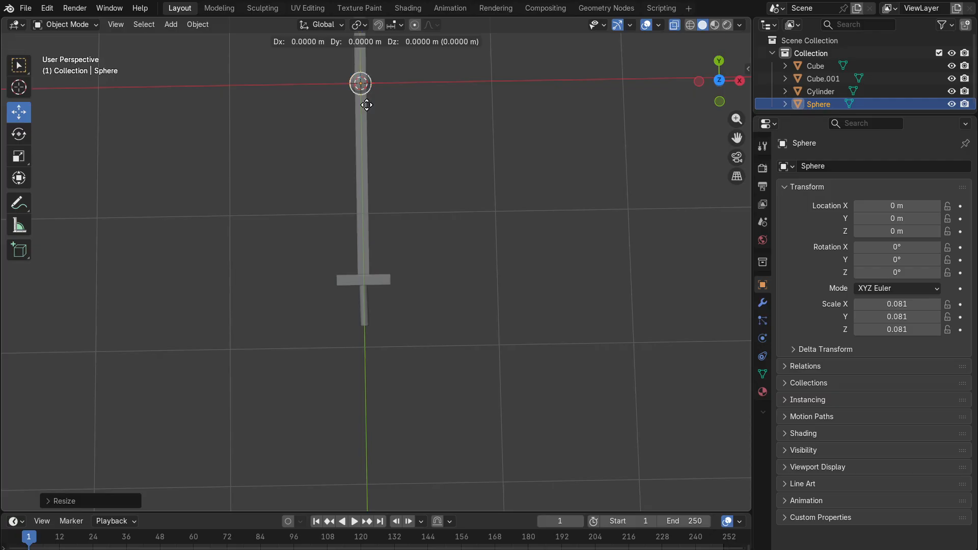
{"action": "key", "text": "y"}
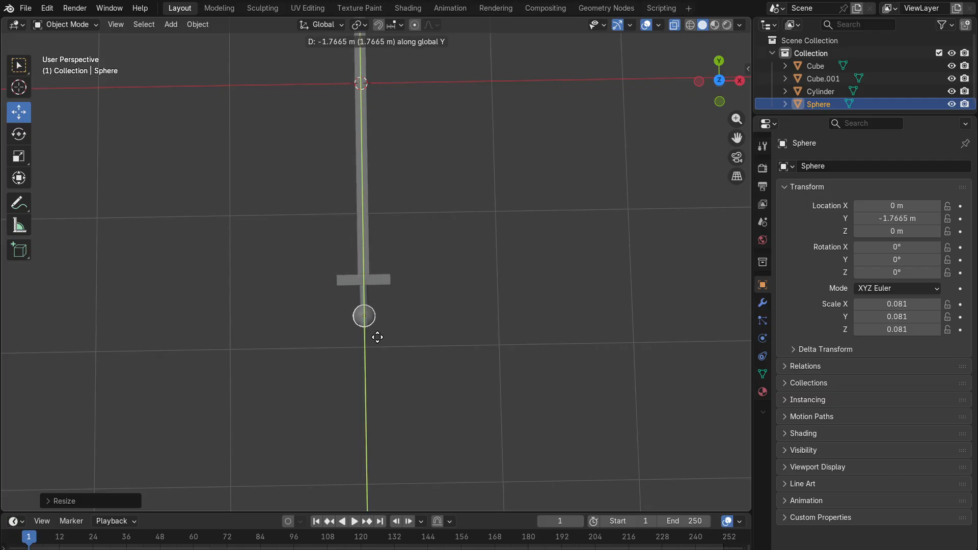
{"action": "left_click", "coordinate": [377, 337]}
{"action": "key", "text": "x"}
{"action": "key", "text": "Escape"}
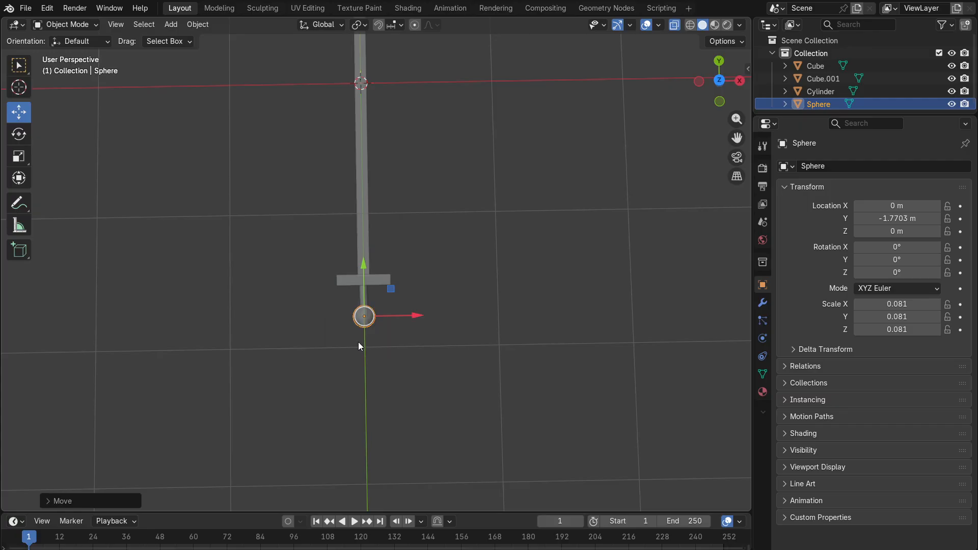
{"action": "key", "text": "g"}
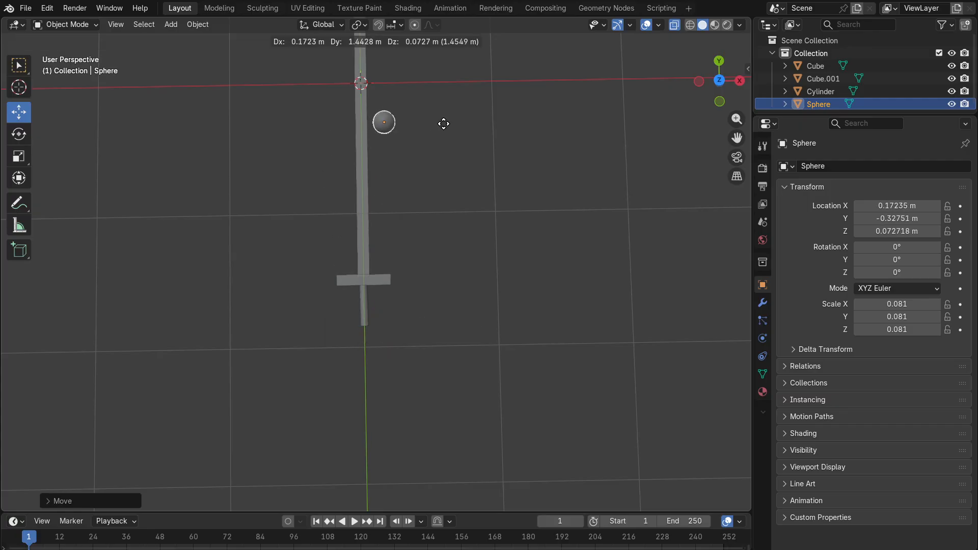
{"action": "key", "text": "Escape"}
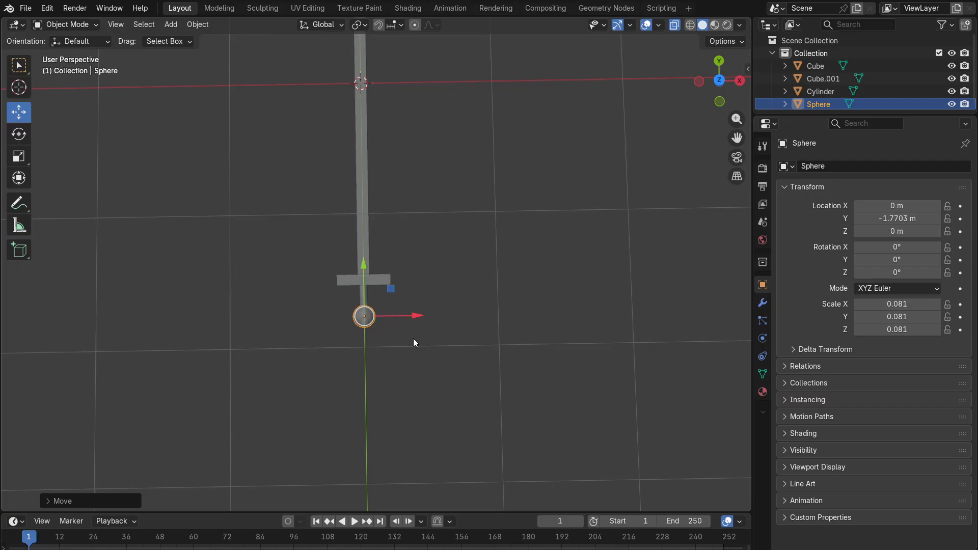
- Shift the sphere in the negative X direction and along Y to about -1.51 m, onto one end of the crosspiece
{"action": "key", "text": "g"}
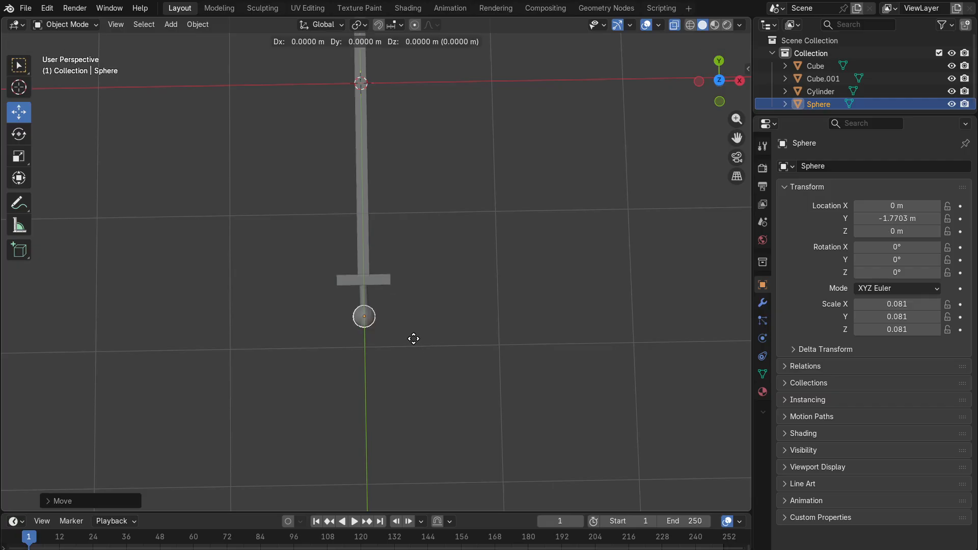
{"action": "key", "text": "x"}
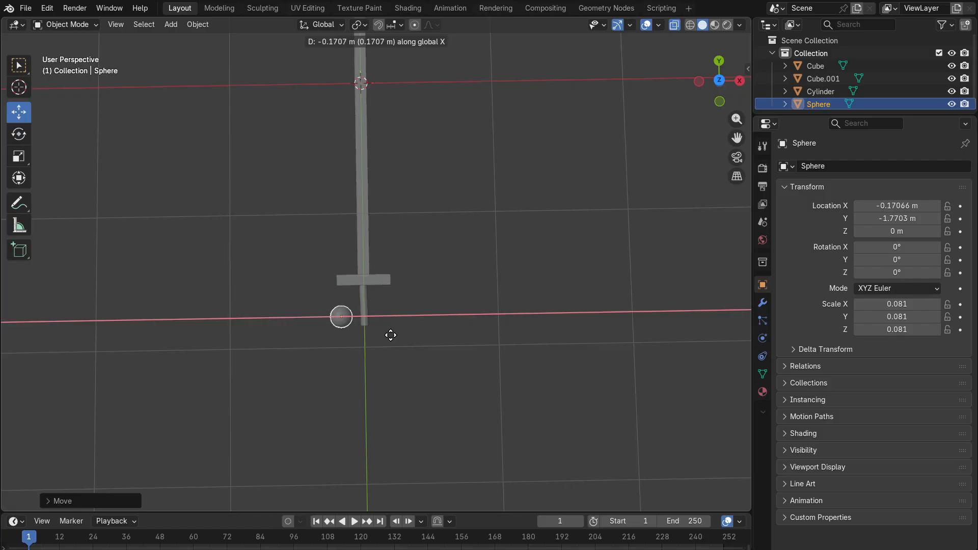
{"action": "left_click", "coordinate": [391, 338]}
{"action": "left_click_drag", "start_coordinate": [347, 261], "coordinate": [340, 228]}
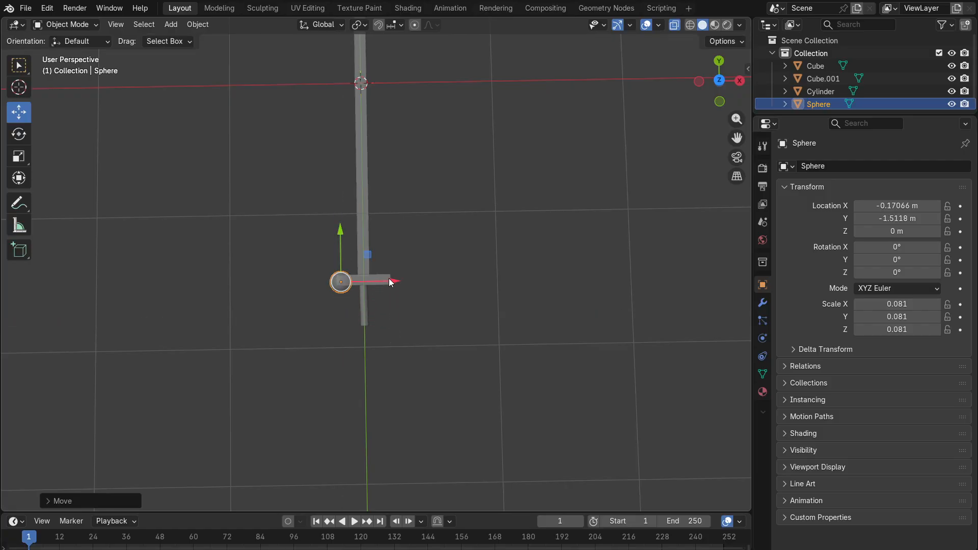
{"action": "left_click_drag", "start_coordinate": [389, 278], "coordinate": [383, 278]}
- Refine the sphere's position on the crosspiece end to about -0.199 m on X and -1.494 m on Y
{"action": "scroll", "coordinate": [356, 308], "scroll_direction": "up", "scroll_amount": 5}
{"action": "middle_click_drag", "start_coordinate": [356, 308], "coordinate": [329, 336]}
{"action": "left_click", "coordinate": [352, 318]}
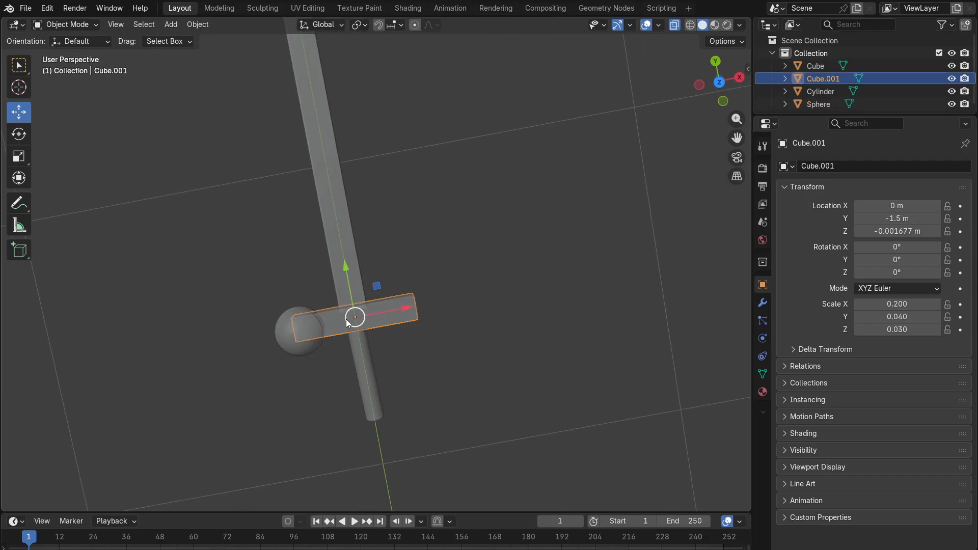
{"action": "left_click", "coordinate": [283, 331]}
{"action": "left_click_drag", "start_coordinate": [353, 324], "coordinate": [343, 321]}
{"action": "mouse_move", "coordinate": [343, 321]}
{"action": "middle_mouse_down"}
{"action": "mouse_move", "coordinate": [365, 305]}
{"action": "mouse_move", "coordinate": [355, 327]}
{"action": "middle_mouse_up"}
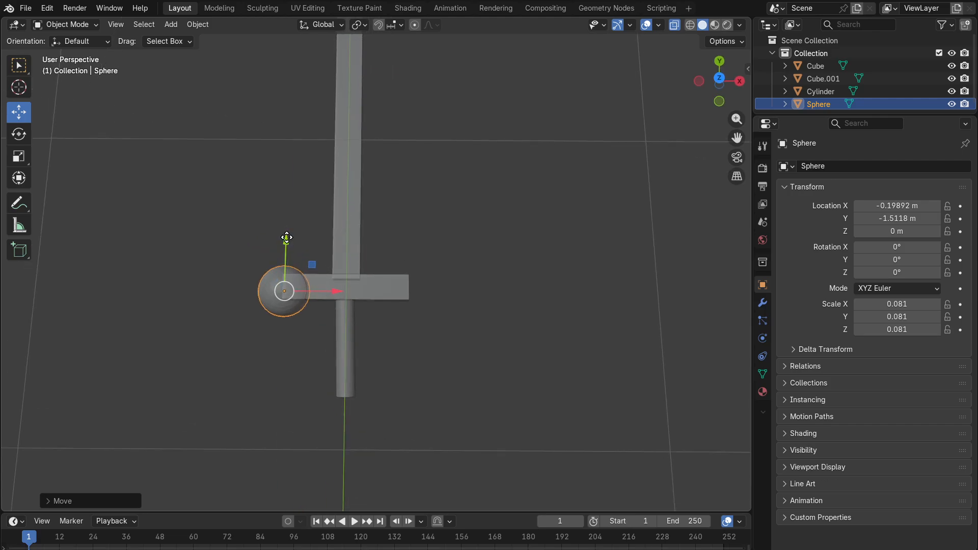
{"action": "left_click_drag", "start_coordinate": [287, 237], "coordinate": [289, 234]}
{"action": "left_click", "coordinate": [503, 283]}
- Duplicate the sphere and move the copy along X to about 0.18 m, at the crosspiece's opposite end
{"action": "left_click", "coordinate": [290, 264]}
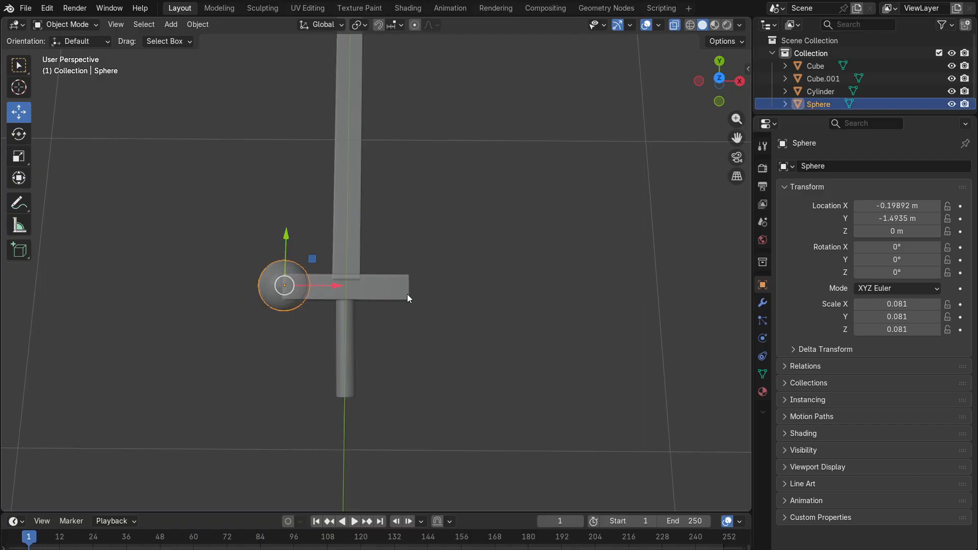
{"action": "key", "text": "ctrl+c"}
{"action": "key", "text": "ctrl+v"}
{"action": "left_click_drag", "start_coordinate": [336, 285], "coordinate": [455, 282]}
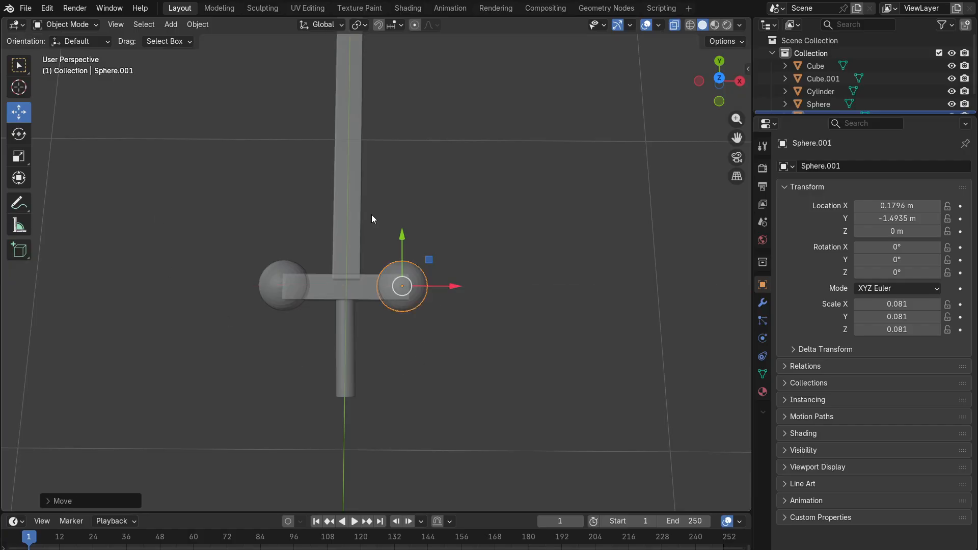
- Compare the two guard spheres by selecting each in turn and check the selection of the sword's parts
{"action": "left_click", "coordinate": [286, 285]}
{"action": "left_click", "coordinate": [392, 293]}
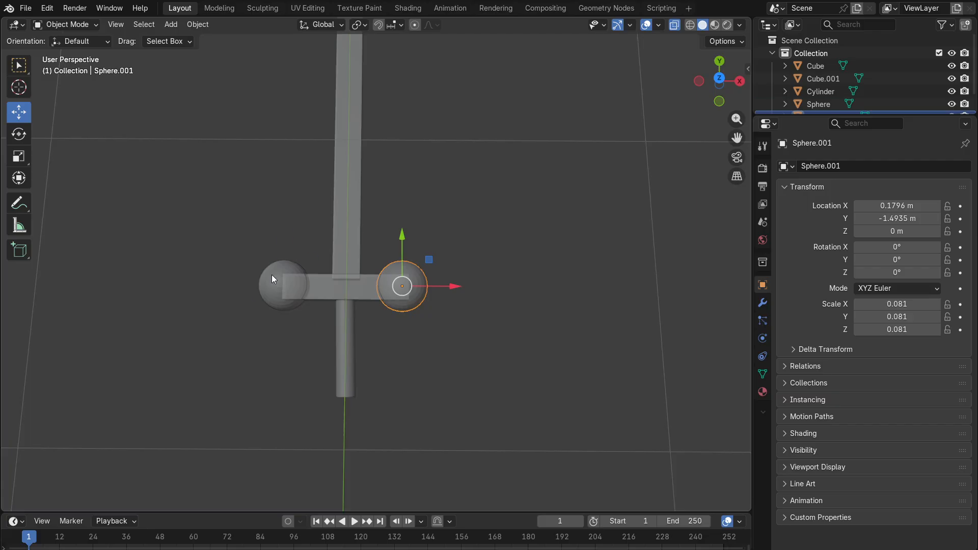
{"action": "left_click", "coordinate": [270, 275]}
{"action": "left_click", "coordinate": [410, 301]}
{"action": "left_click", "coordinate": [375, 360]}
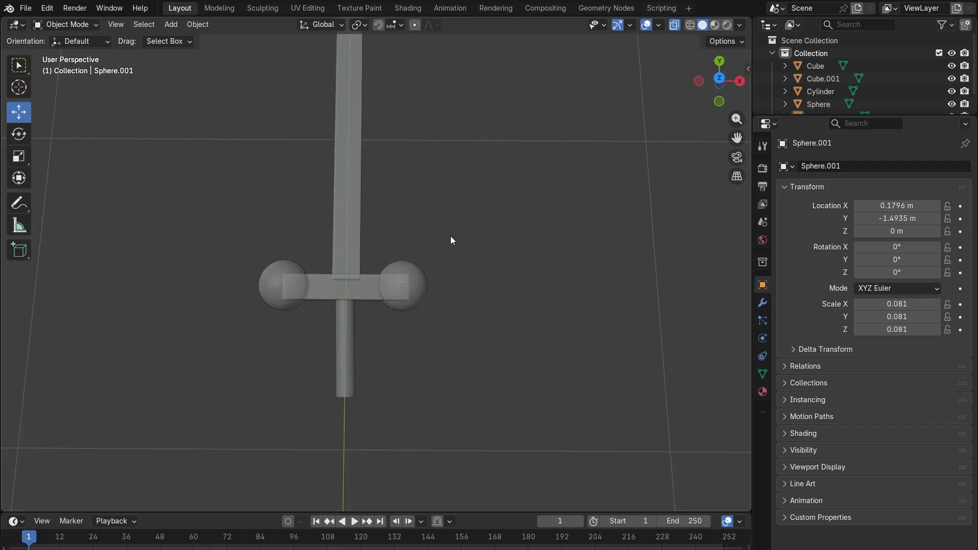
{"action": "key", "text": "a"}
{"action": "left_click", "coordinate": [500, 344]}
{"action": "left_click", "coordinate": [423, 285]}
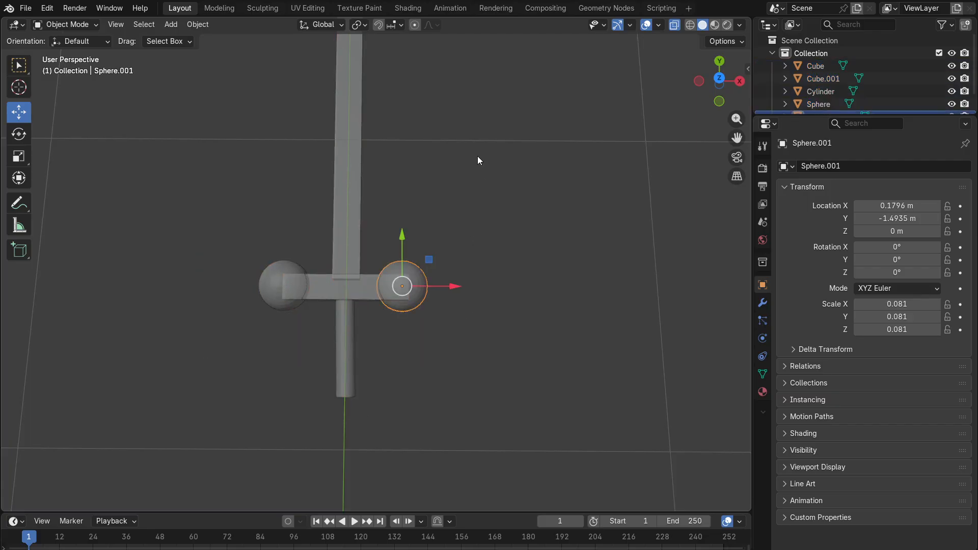
{"action": "key", "text": "a"}
{"action": "left_click", "coordinate": [412, 177]}
- Add a Subdivision Surface modifier to the blade
{"action": "left_click", "coordinate": [346, 143]}
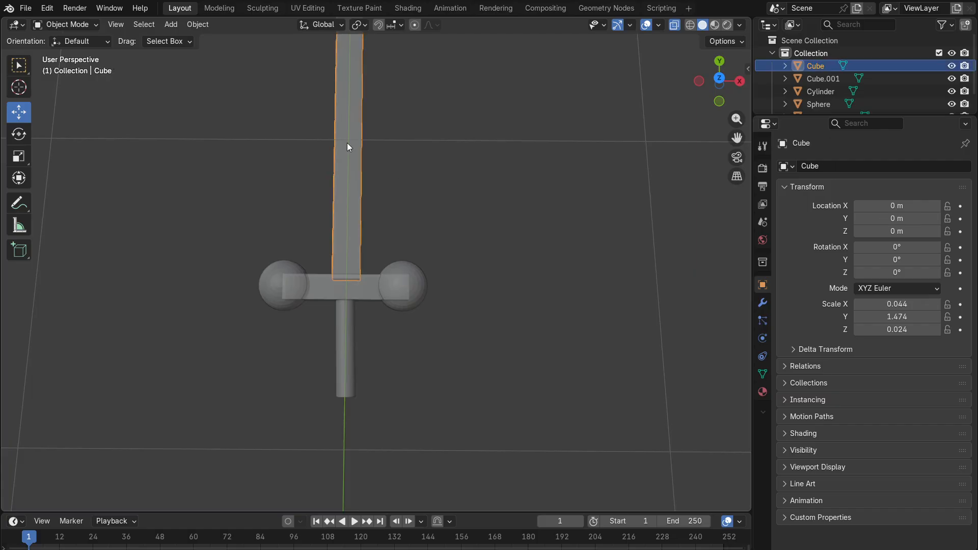
{"action": "left_click", "coordinate": [762, 304]}
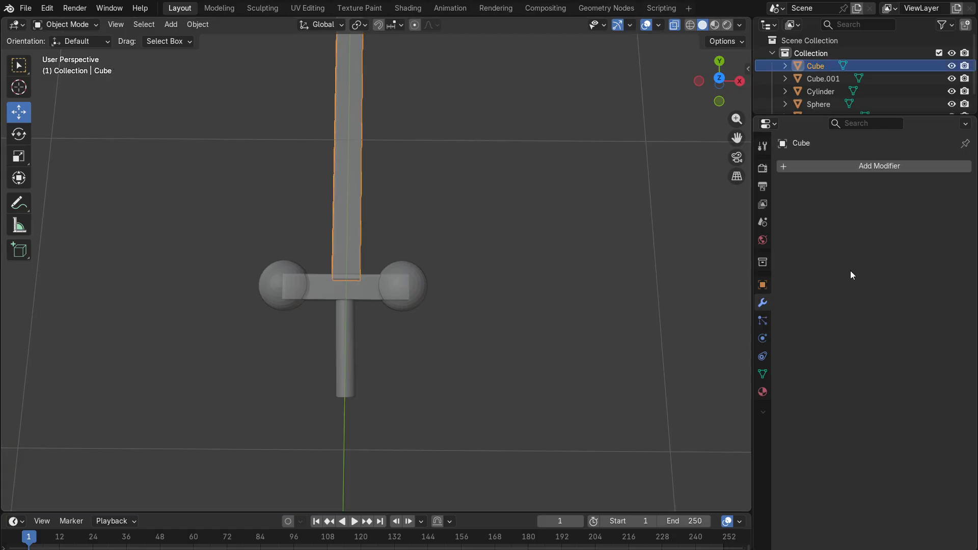
{"action": "left_click", "coordinate": [860, 168]}
{"action": "mouse_move", "coordinate": [860, 170]}
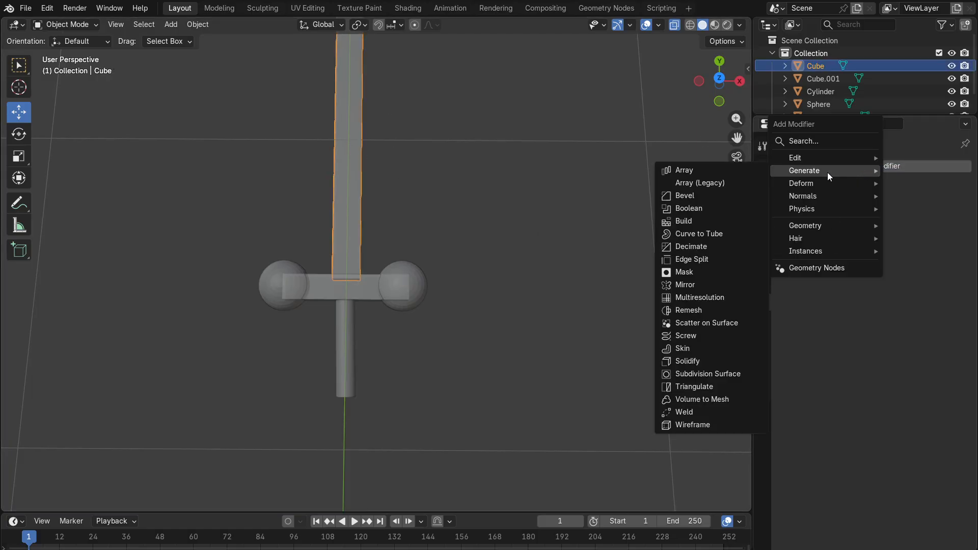
{"action": "left_click", "coordinate": [713, 374]}
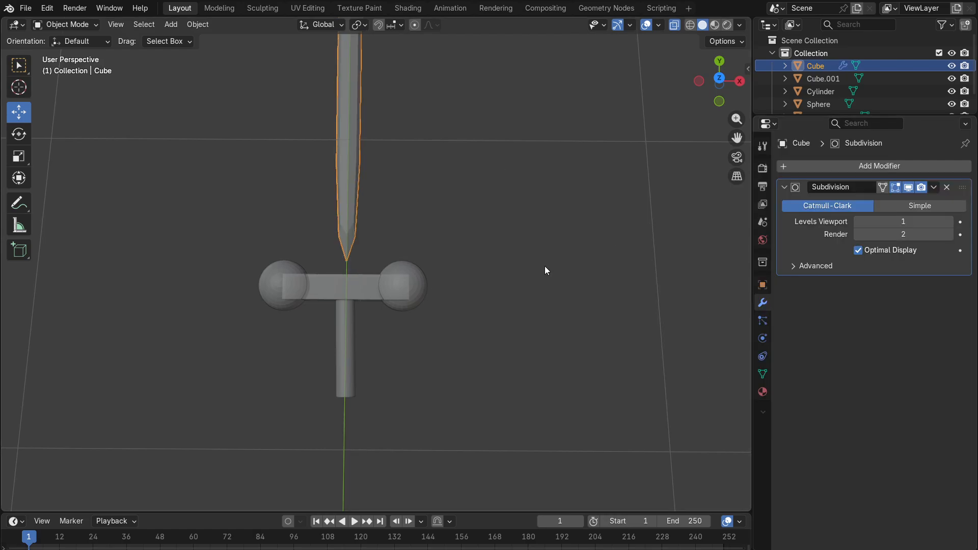
{"action": "scroll", "coordinate": [336, 175], "scroll_direction": "up", "scroll_amount": 1}
{"action": "scroll", "coordinate": [336, 176], "scroll_direction": "down", "scroll_amount": 5}
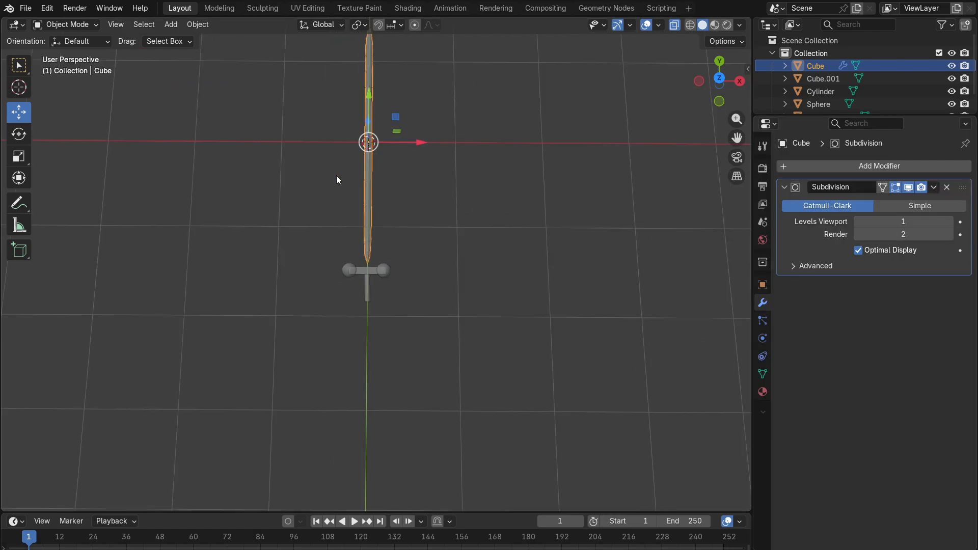
- Expand the Subdivision modifier's advanced settings and inspect the smoothed blade from the guard to the tip
{"action": "left_click", "coordinate": [814, 266]}
{"action": "scroll", "coordinate": [357, 71], "scroll_direction": "up", "scroll_amount": 4}
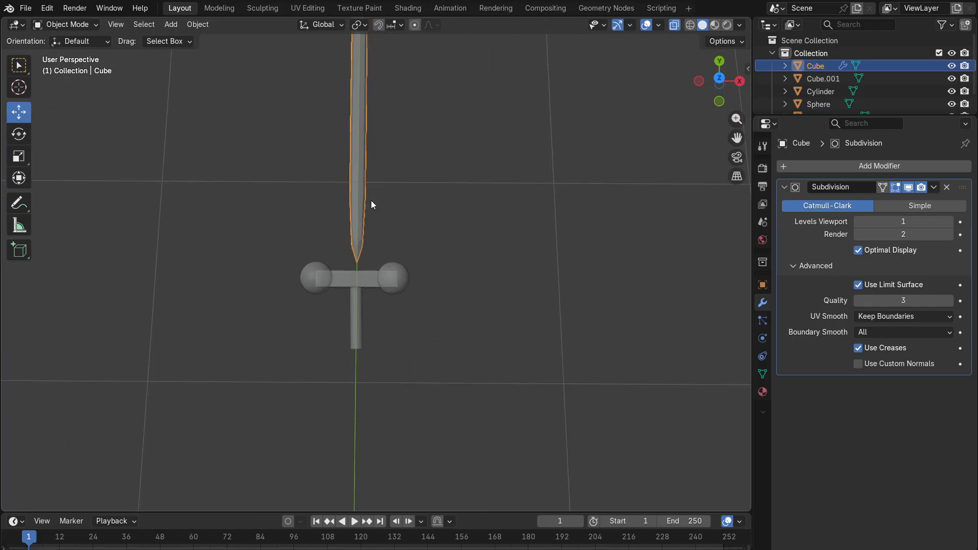
{"action": "scroll", "coordinate": [425, 173], "scroll_direction": "down", "scroll_amount": 2}
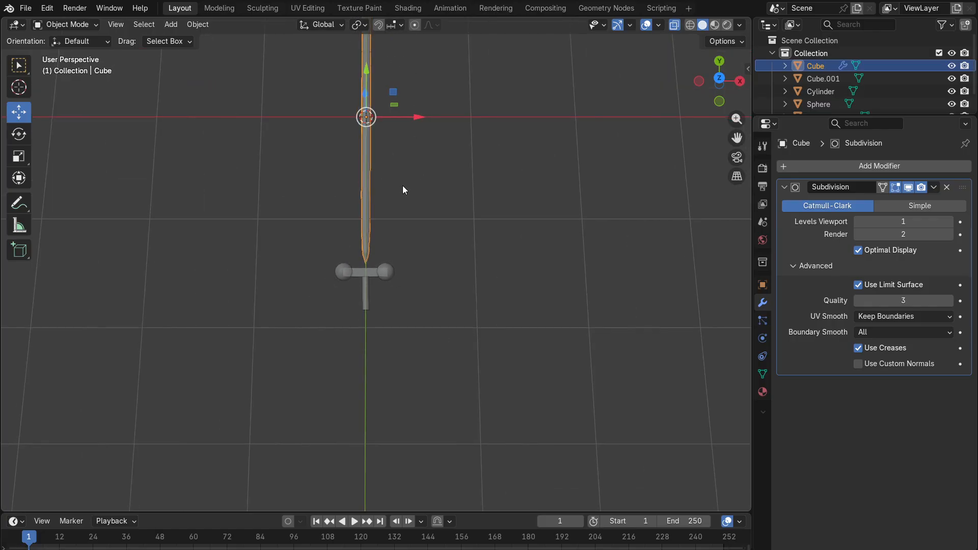
{"action": "middle_click_drag", "start_coordinate": [402, 188], "coordinate": [442, 326]}
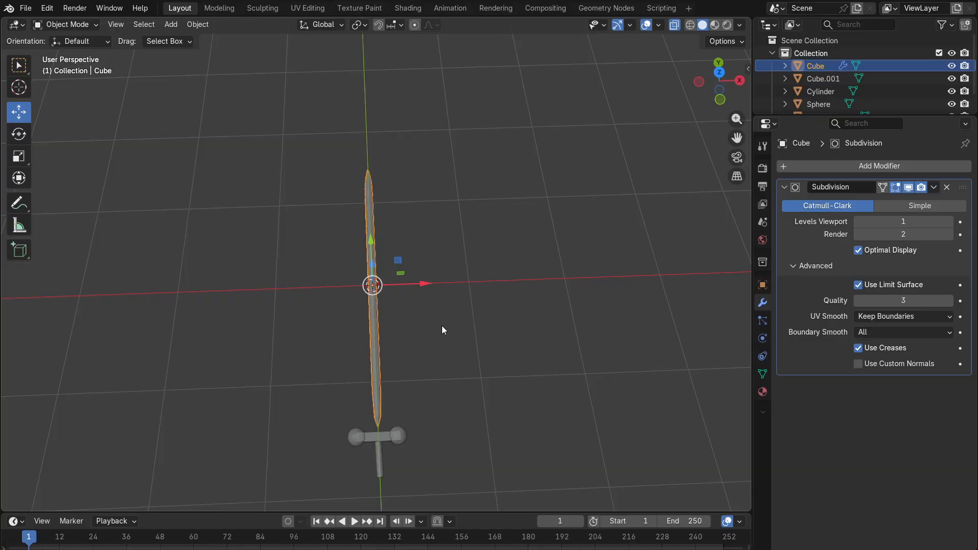
{"action": "scroll", "coordinate": [365, 130], "scroll_direction": "up", "scroll_amount": 3}
{"action": "scroll", "coordinate": [365, 133], "scroll_direction": "up", "scroll_amount": 2}
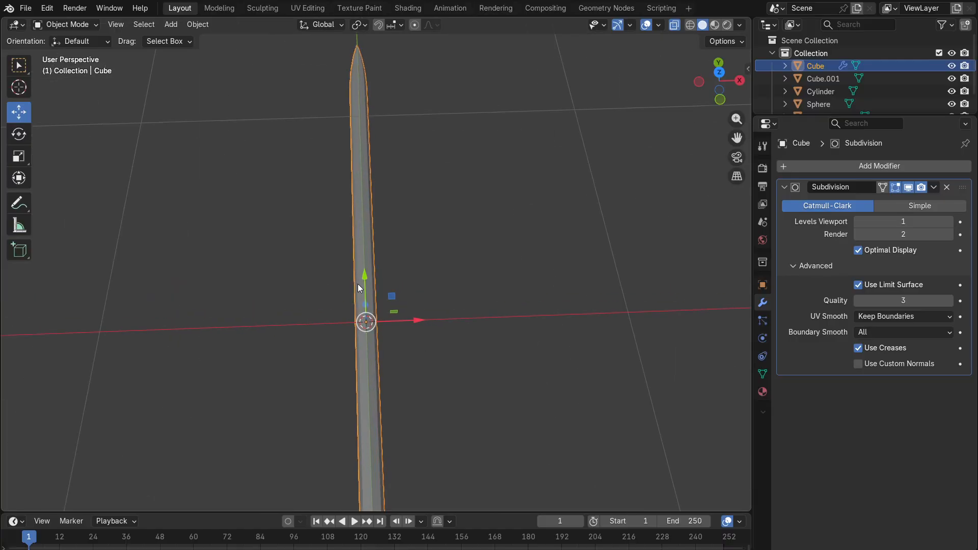
{"action": "middle_click_drag", "start_coordinate": [357, 287], "coordinate": [478, 412]}
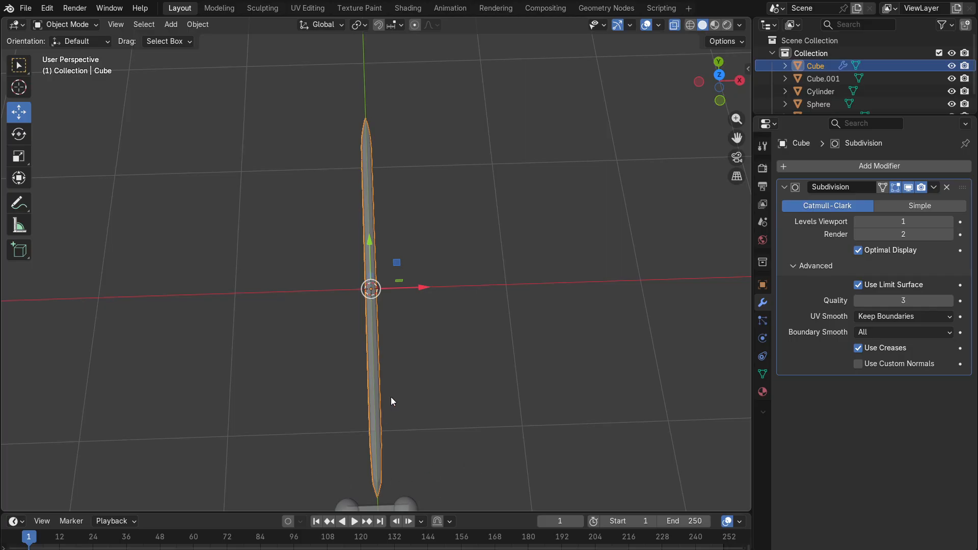
- Enter Edit Mode on the blade and add three loop cuts across its section nearest the guard
{"action": "left_click", "coordinate": [72, 28]}
{"action": "left_click", "coordinate": [61, 53]}
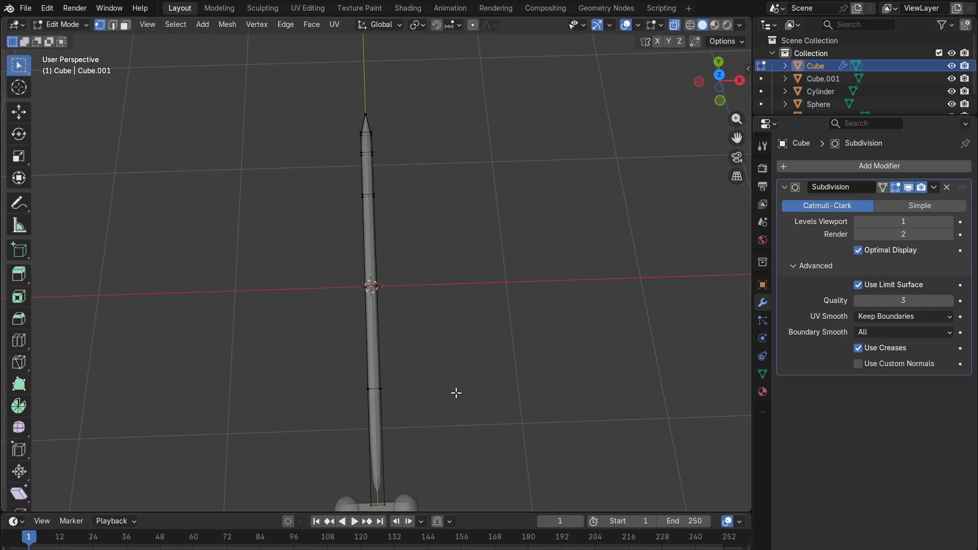
{"action": "middle_click_drag", "start_coordinate": [454, 393], "coordinate": [450, 267], "text": "shift"}
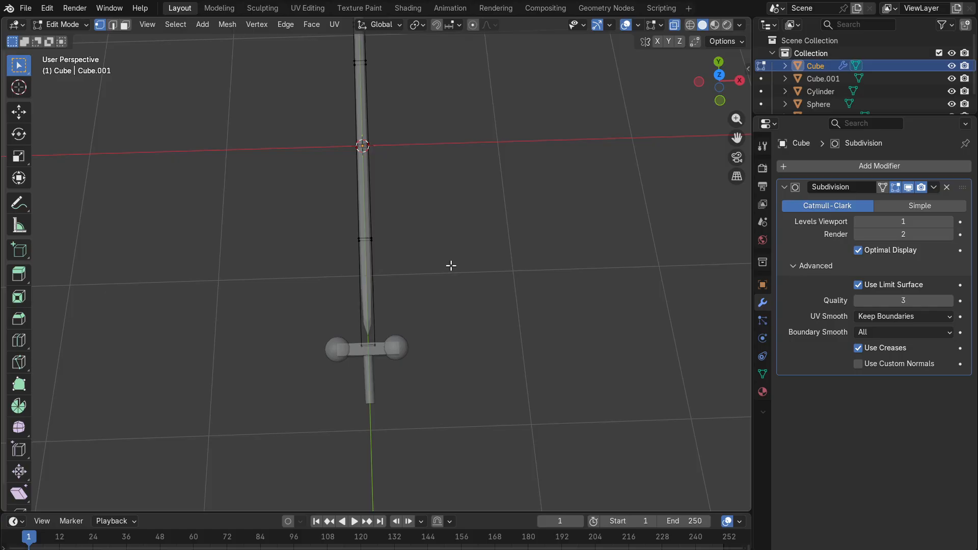
{"action": "left_click", "coordinate": [19, 340]}
{"action": "left_click", "coordinate": [378, 311]}
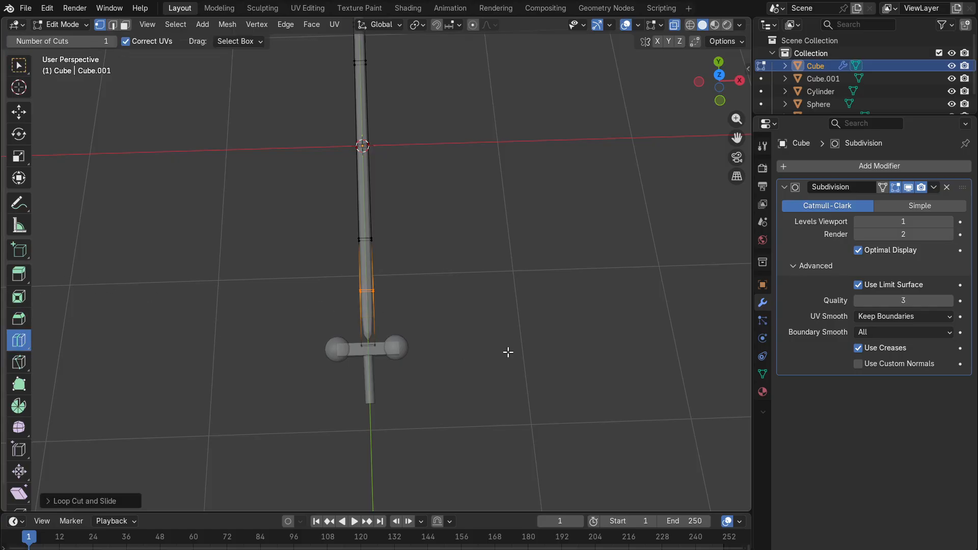
{"action": "left_click", "coordinate": [360, 316]}
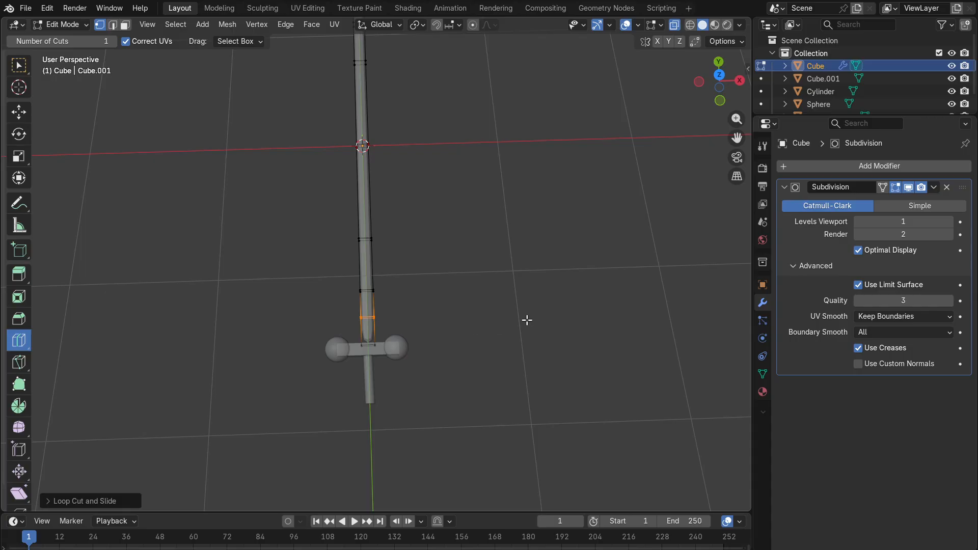
{"action": "scroll", "coordinate": [358, 323], "scroll_direction": "up", "scroll_amount": 2}
{"action": "scroll", "coordinate": [358, 326], "scroll_direction": "up", "scroll_amount": 1}
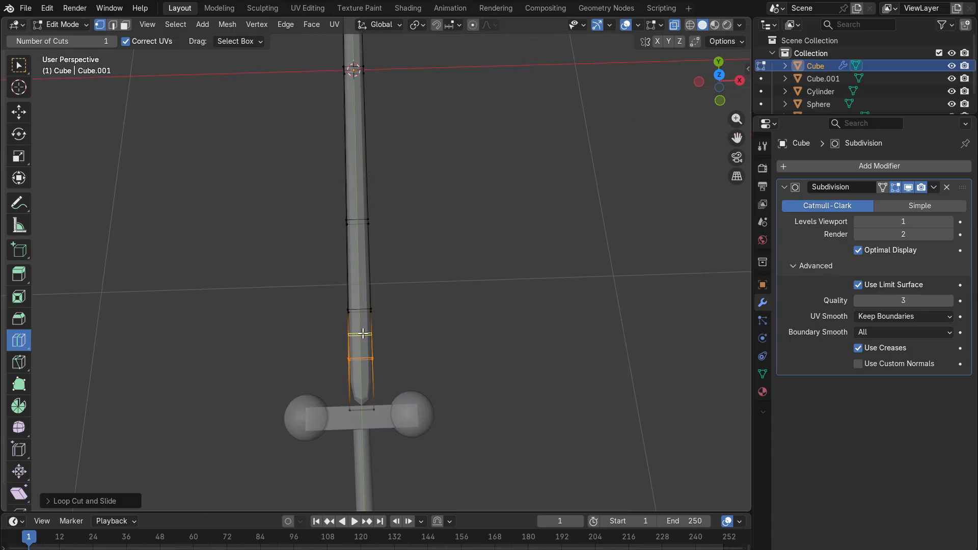
{"action": "left_click", "coordinate": [362, 333]}
- Select the faces of the blade's last segment next to the guard in face mode and delete them
{"action": "key", "text": "w"}
{"action": "left_click_drag", "start_coordinate": [389, 343], "coordinate": [322, 397]}
{"action": "left_click", "coordinate": [387, 367]}
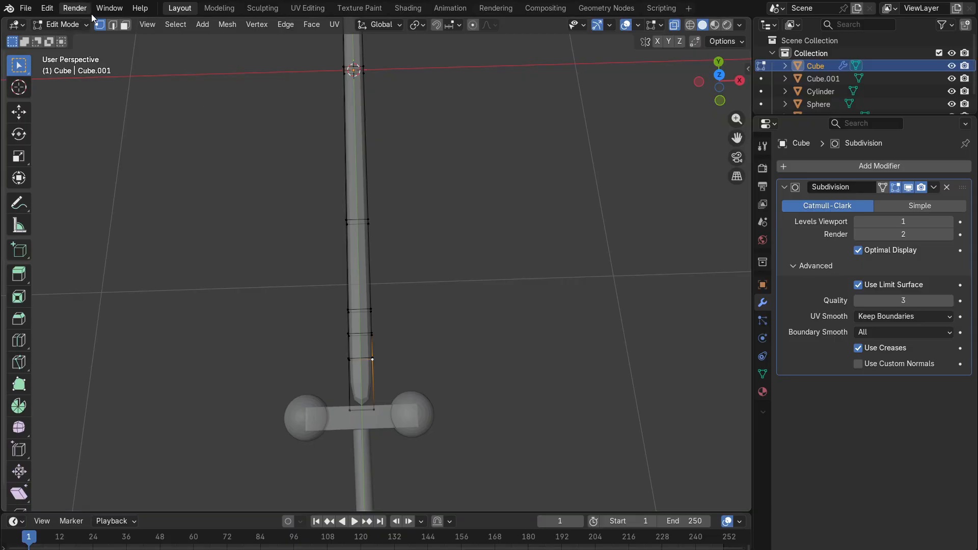
{"action": "left_click", "coordinate": [124, 28]}
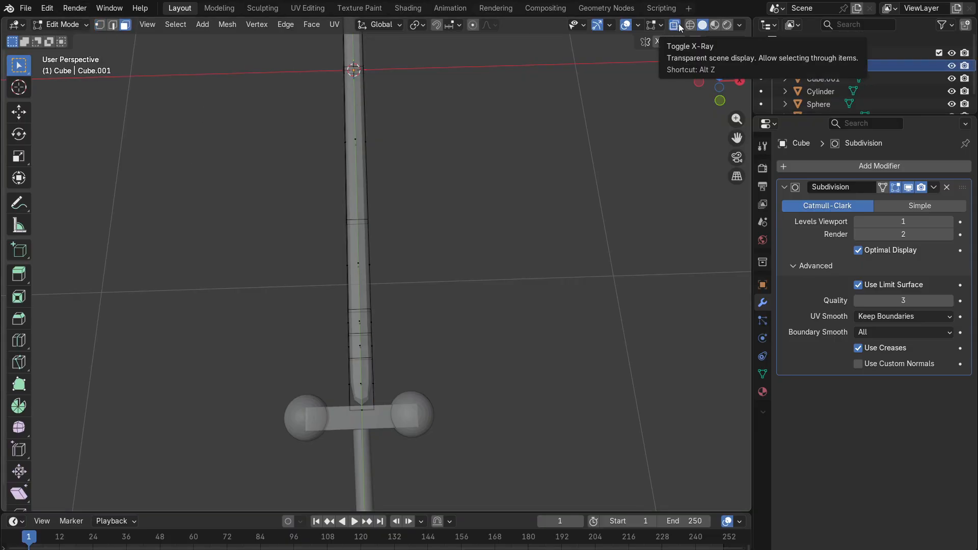
{"action": "left_click_drag", "start_coordinate": [338, 397], "coordinate": [327, 404]}
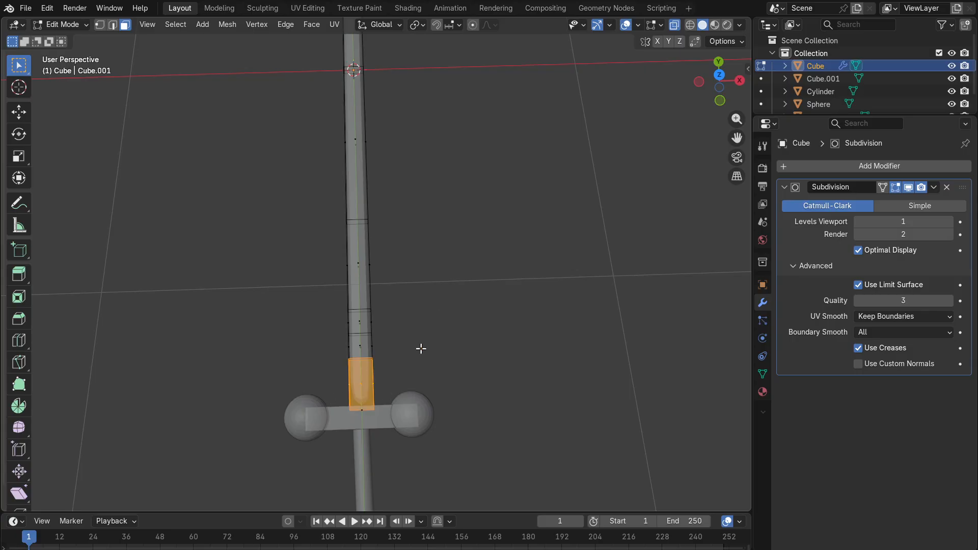
{"action": "key", "text": "x"}
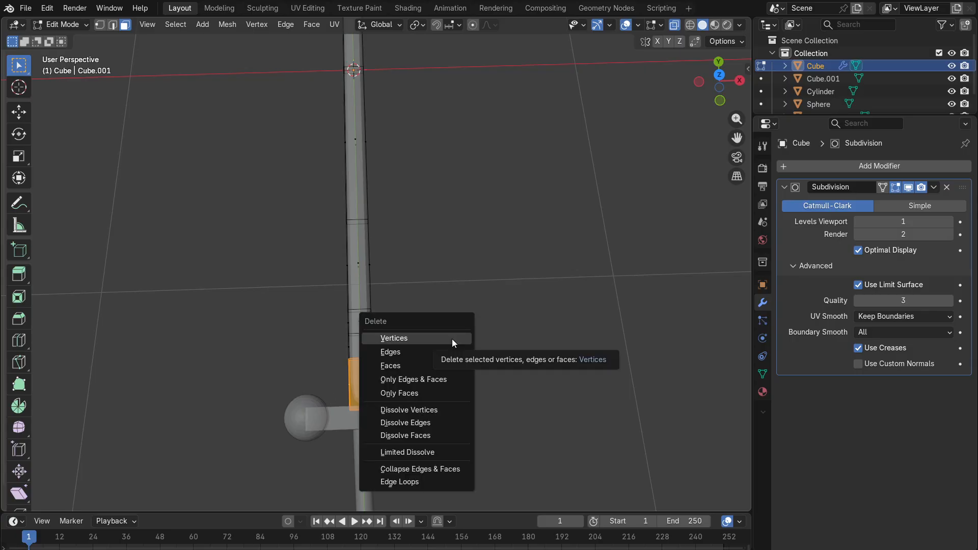
{"action": "left_click", "coordinate": [411, 365]}
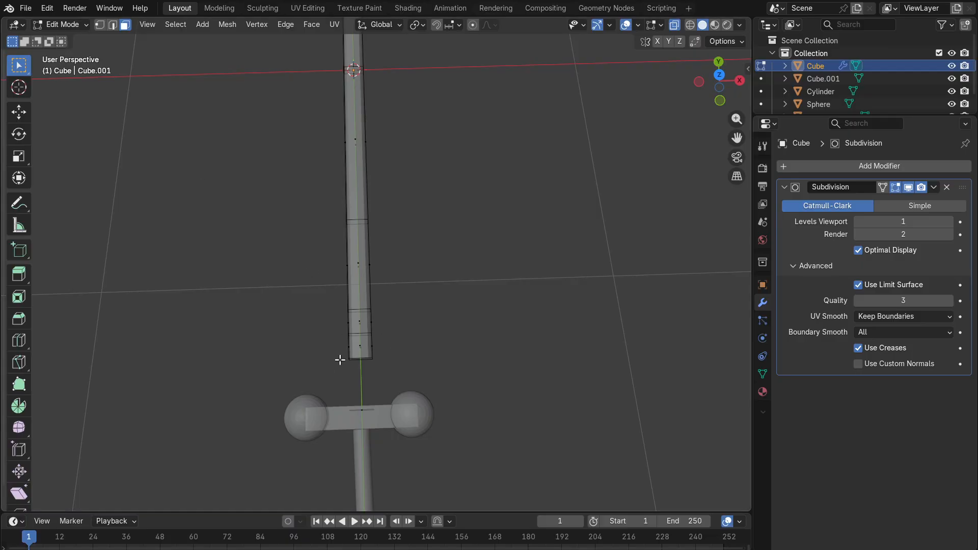
- Return to Object Mode and move the blade along Y until its cut end meets the crosspiece, working in top view
{"action": "mouse_move", "coordinate": [370, 361]}
{"action": "middle_mouse_down"}
{"action": "mouse_move", "coordinate": [360, 286]}
{"action": "mouse_move", "coordinate": [375, 360]}
{"action": "middle_mouse_up"}
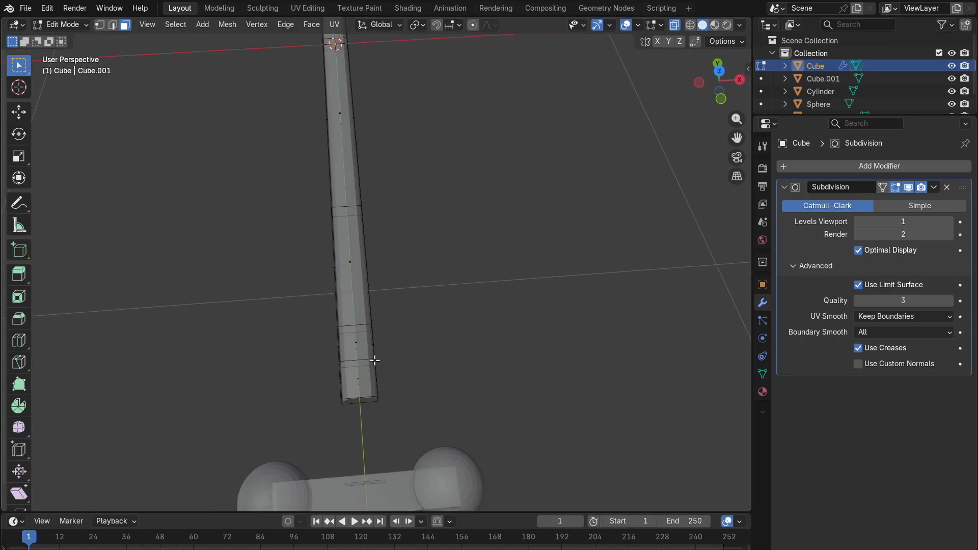
{"action": "left_click", "coordinate": [67, 23]}
{"action": "left_click", "coordinate": [75, 33]}
{"action": "scroll", "coordinate": [458, 243], "scroll_direction": "down", "scroll_amount": 5}
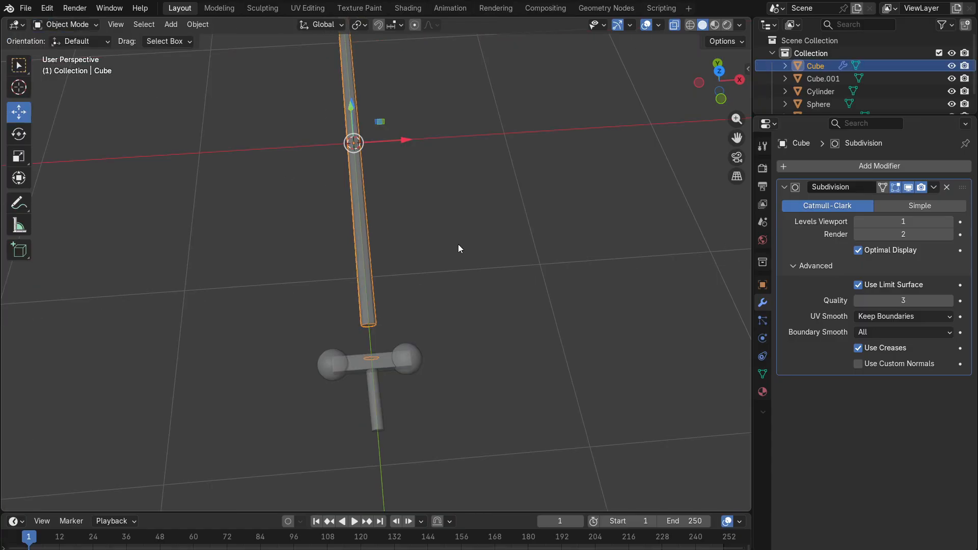
{"action": "left_click", "coordinate": [719, 71]}
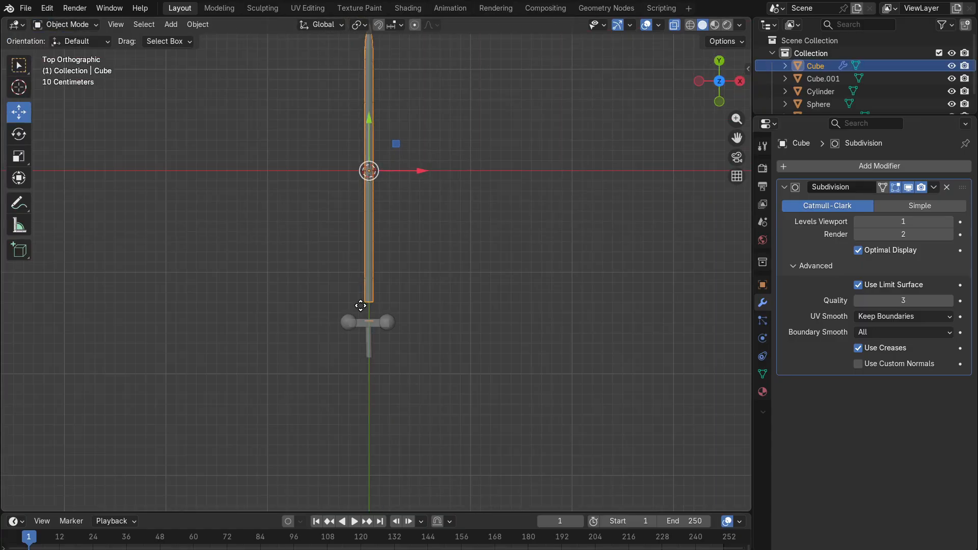
{"action": "key", "text": "g"}
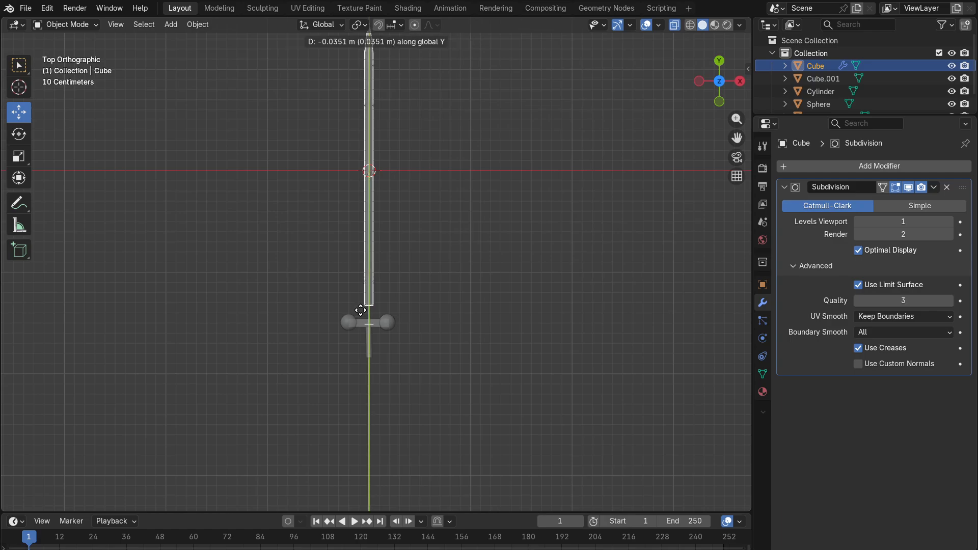
{"action": "left_click", "coordinate": [359, 322]}
{"action": "left_click", "coordinate": [549, 299]}
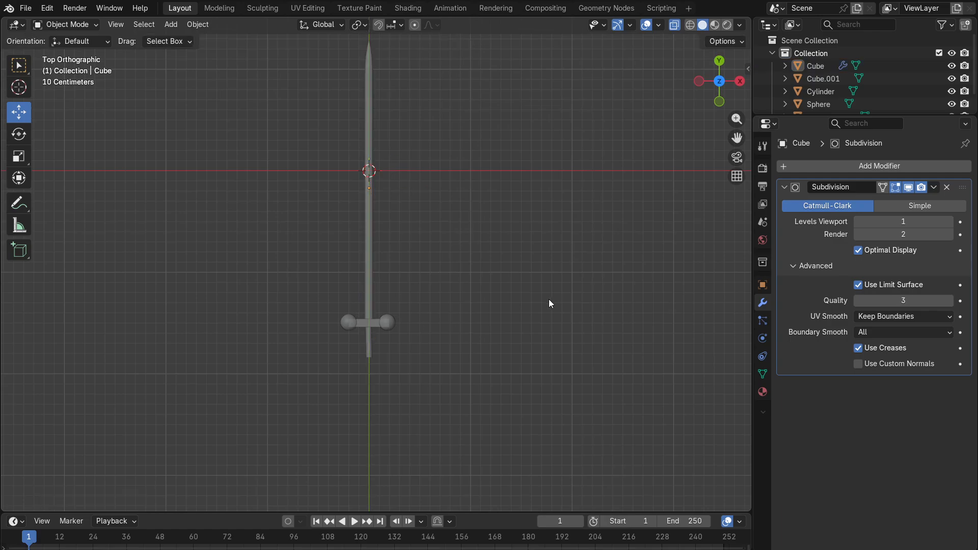
- Add a Solidify modifier to the crosspiece
{"action": "left_click", "coordinate": [374, 328]}
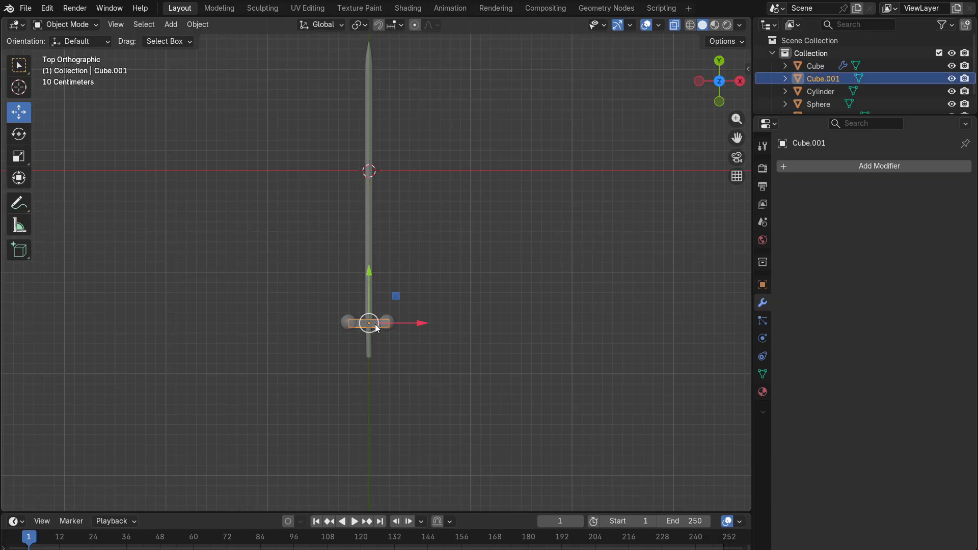
{"action": "left_click", "coordinate": [826, 167]}
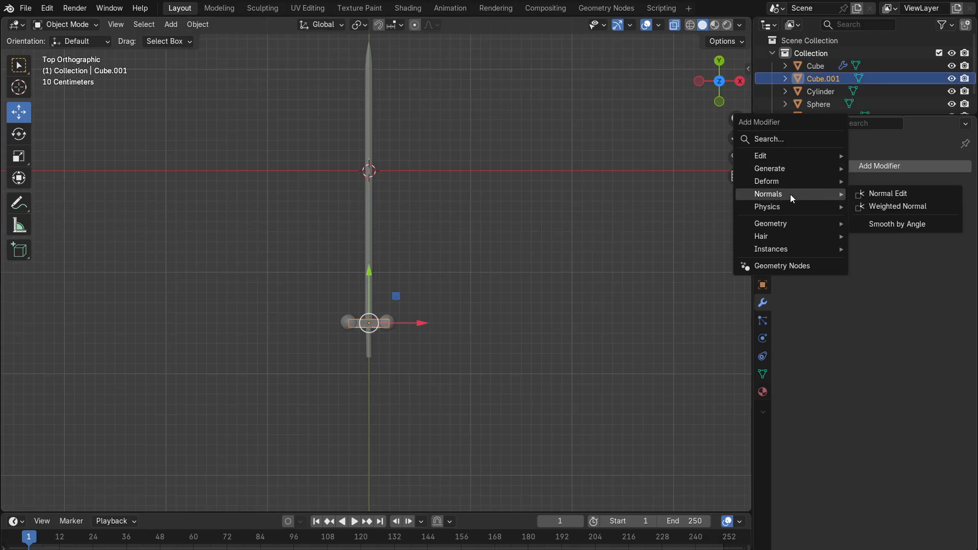
{"action": "mouse_move", "coordinate": [792, 169]}
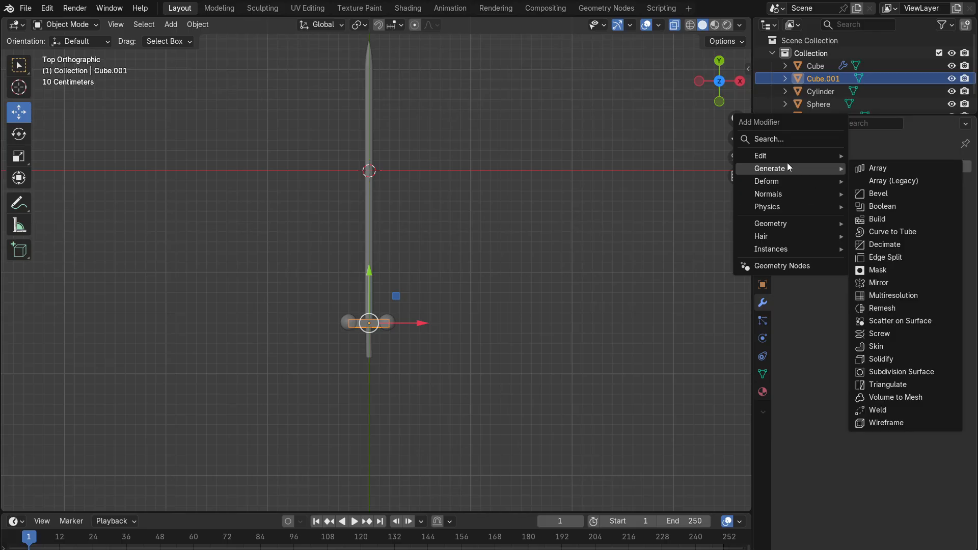
{"action": "left_click", "coordinate": [891, 360]}
- Apply Shade Smooth to the handle cylinder and the crosspiece
{"action": "scroll", "coordinate": [375, 371], "scroll_direction": "up", "scroll_amount": 4}
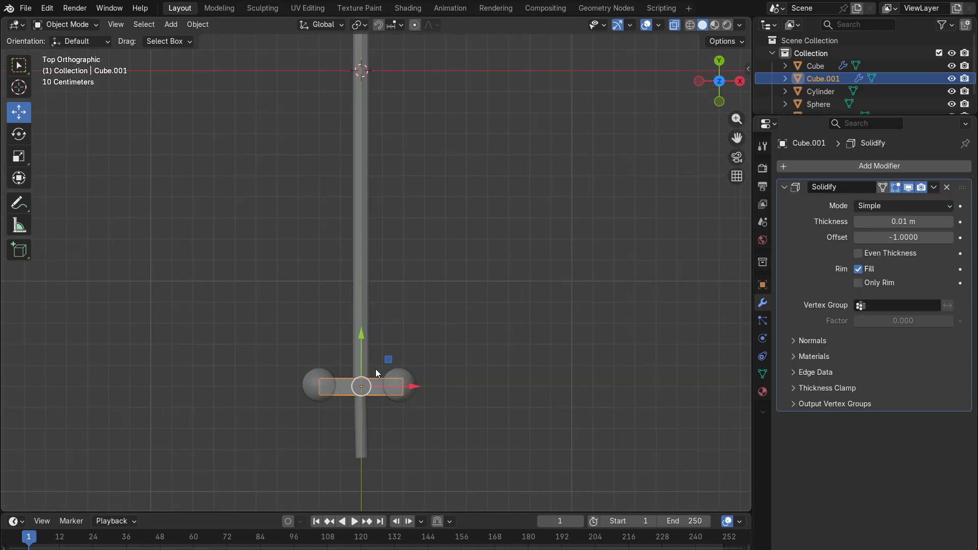
{"action": "middle_click_drag", "start_coordinate": [379, 396], "coordinate": [382, 339]}
{"action": "left_click", "coordinate": [358, 410]}
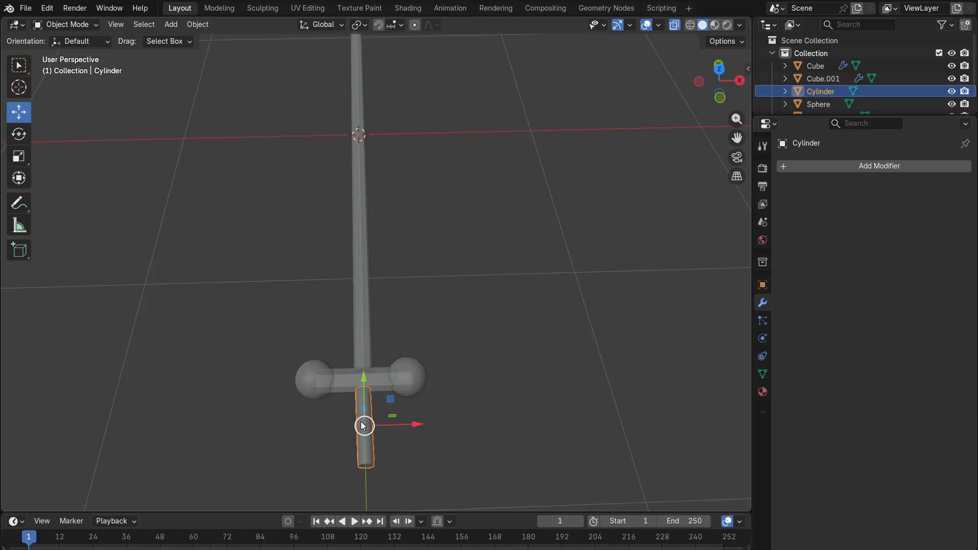
{"action": "right_click", "coordinate": [367, 399]}
{"action": "left_click", "coordinate": [329, 320]}
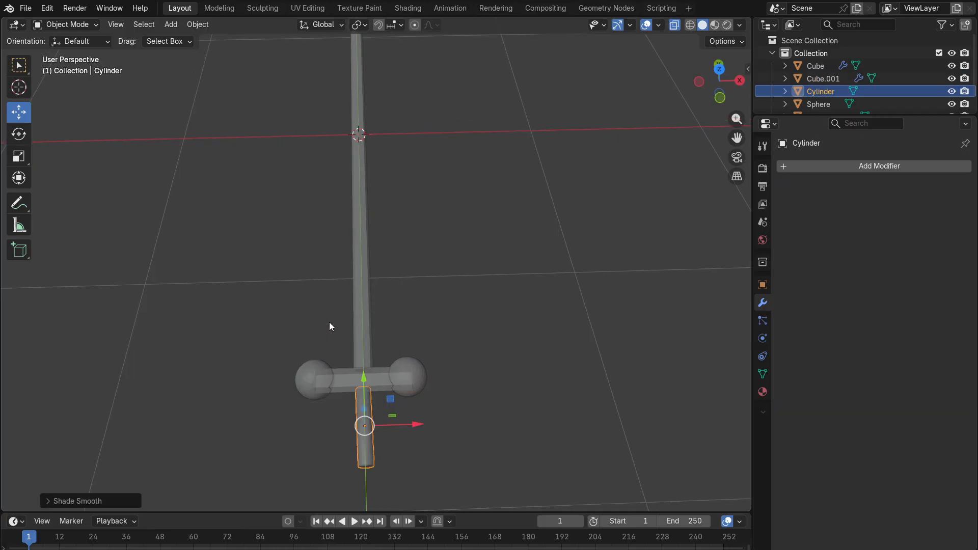
{"action": "left_click", "coordinate": [373, 381]}
{"action": "right_click", "coordinate": [337, 315]}
{"action": "left_click", "coordinate": [336, 317]}
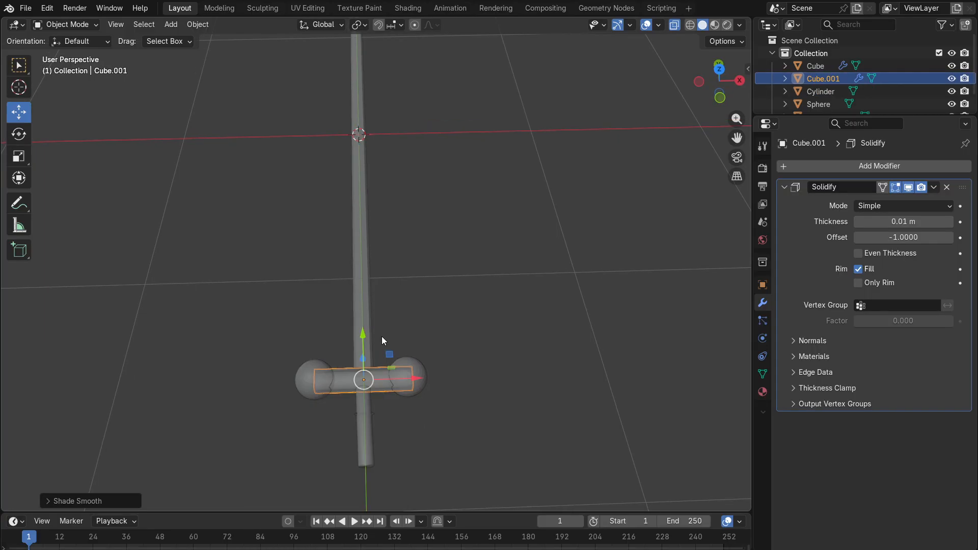
- Apply Shade Smooth to the two guard spheres at the crosspiece ends
{"action": "left_click", "coordinate": [423, 370]}
{"action": "right_click", "coordinate": [423, 368]}
{"action": "left_click", "coordinate": [386, 317]}
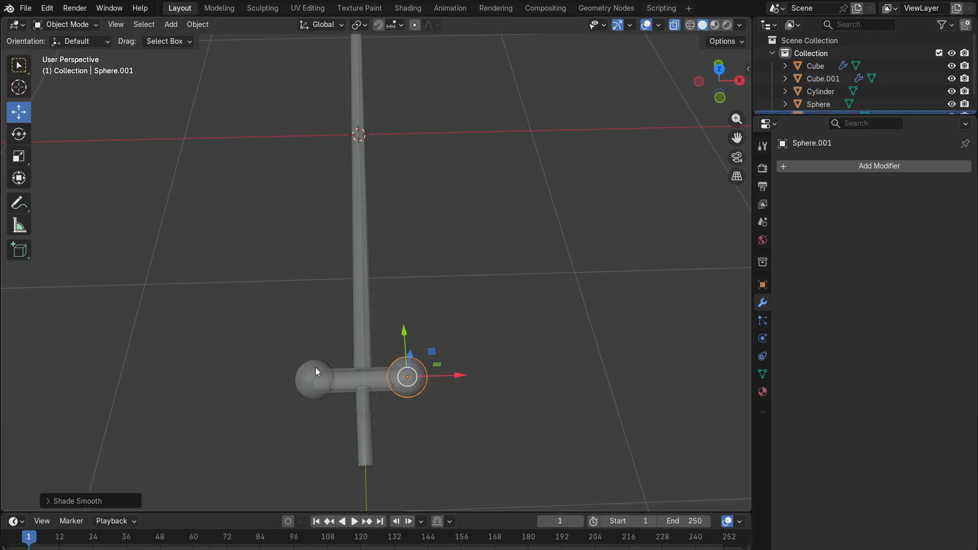
{"action": "right_click", "coordinate": [315, 367]}
{"action": "left_click", "coordinate": [311, 320]}
- Apply Shade Smooth to the blade and check the whole sword with all of its parts selected
{"action": "left_click", "coordinate": [366, 301]}
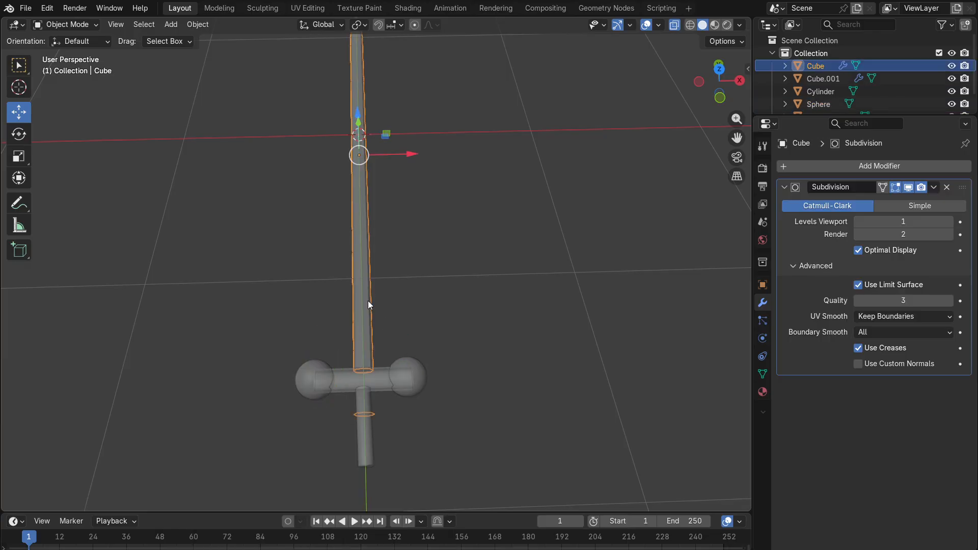
{"action": "right_click", "coordinate": [368, 301]}
{"action": "left_click", "coordinate": [352, 301]}
{"action": "middle_click_drag", "start_coordinate": [448, 307], "coordinate": [385, 265]}
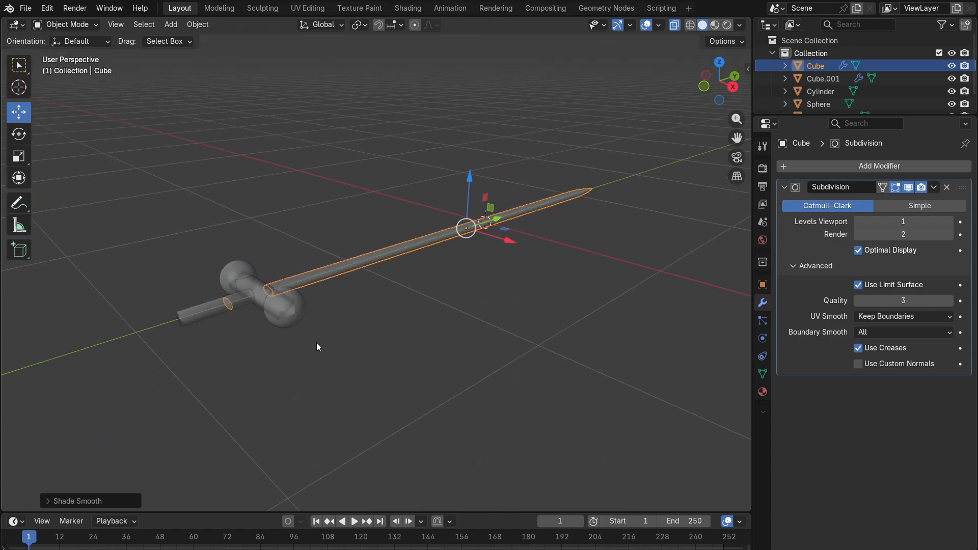
{"action": "left_click", "coordinate": [316, 343]}
{"action": "middle_click_drag", "start_coordinate": [312, 356], "coordinate": [356, 412]}
{"action": "key", "text": "a"}
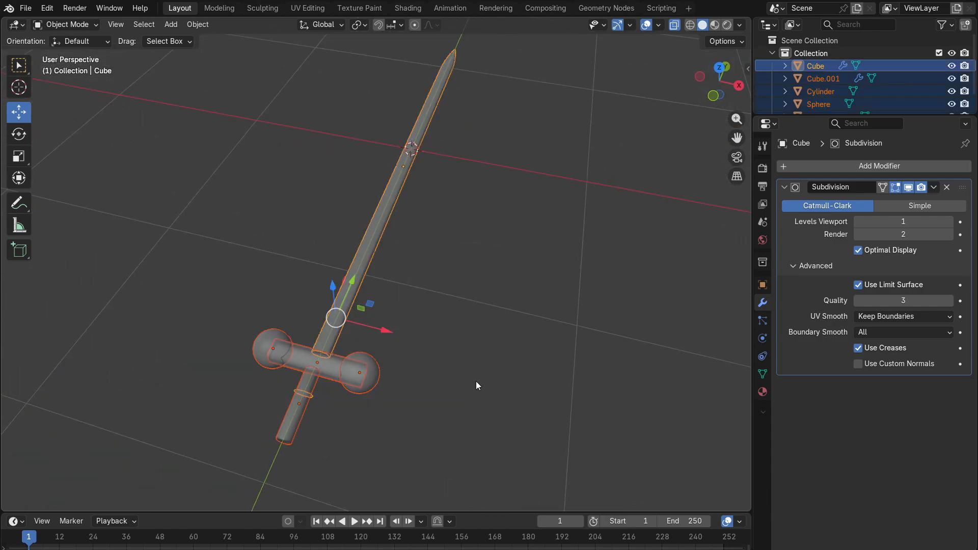
{"action": "middle_click_drag", "start_coordinate": [475, 384], "coordinate": [419, 294]}
- Give the blade a new material with a saturated blue base color, hex #1706E7FF
{"action": "left_click", "coordinate": [363, 250]}
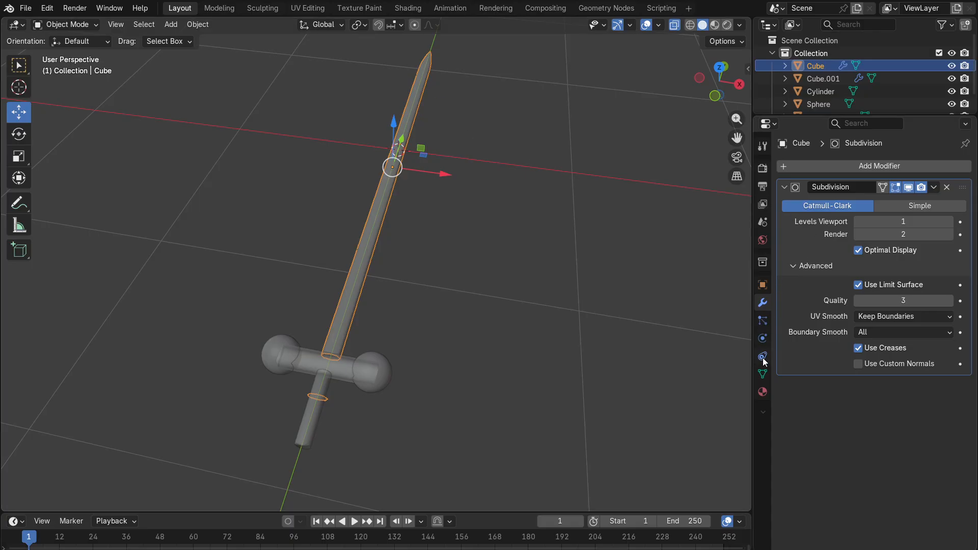
{"action": "left_click", "coordinate": [762, 393]}
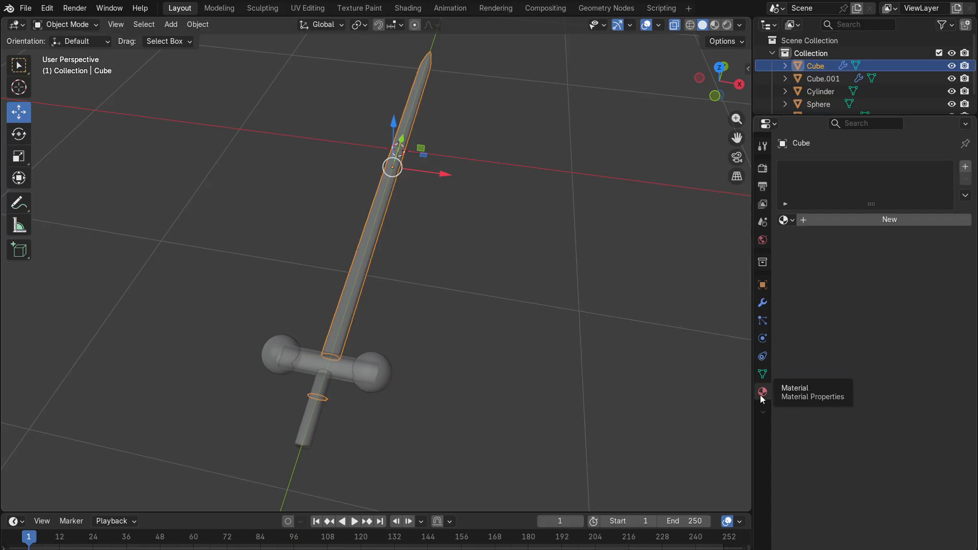
{"action": "left_click", "coordinate": [875, 218]}
{"action": "left_click", "coordinate": [891, 301]}
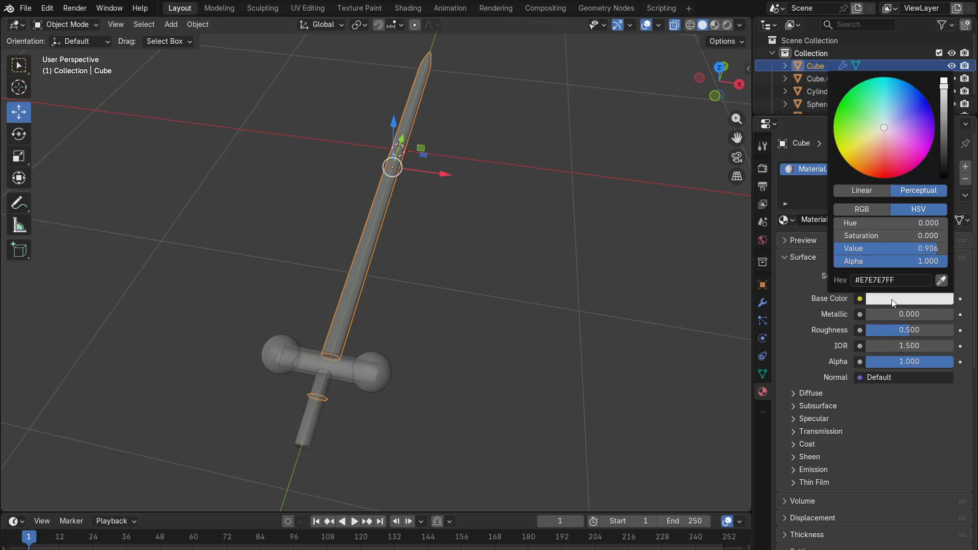
{"action": "left_click_drag", "start_coordinate": [903, 159], "coordinate": [875, 162]}
{"action": "left_click", "coordinate": [865, 209]}
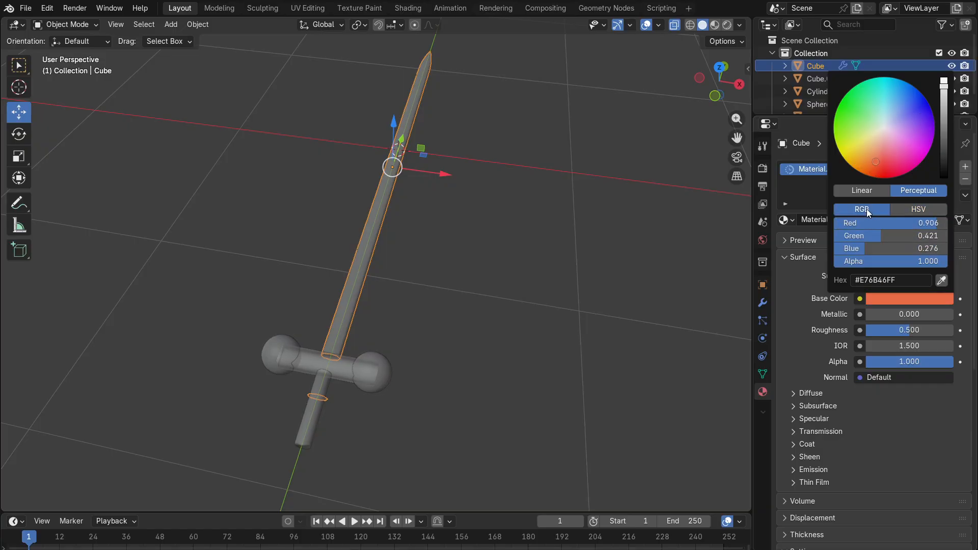
{"action": "left_click", "coordinate": [916, 208]}
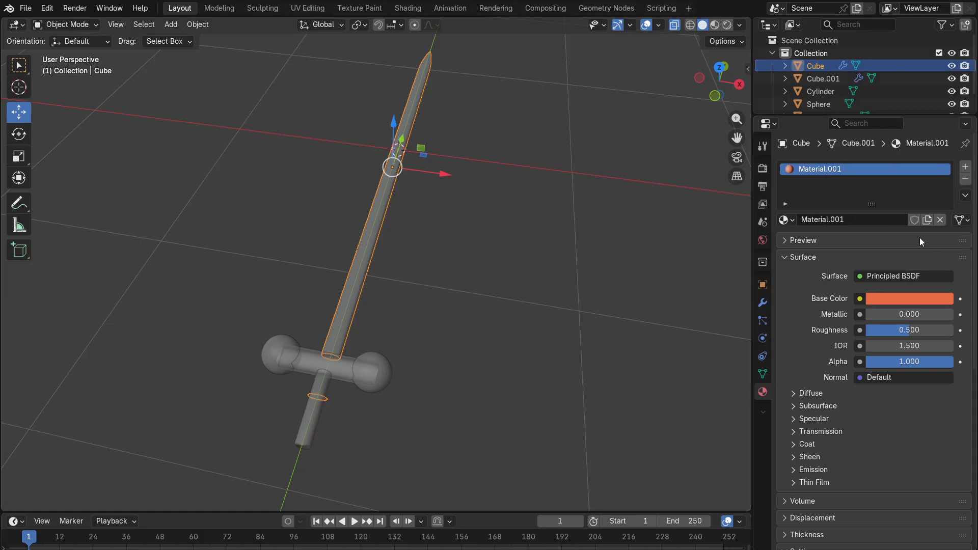
{"action": "left_click", "coordinate": [901, 299]}
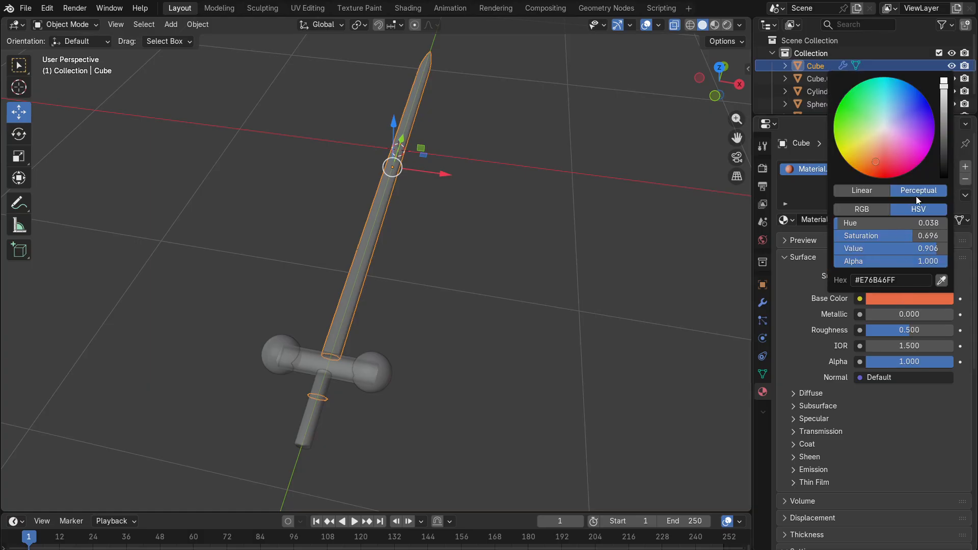
{"action": "mouse_move", "coordinate": [891, 130]}
{"action": "left_mouse_down"}
{"action": "mouse_move", "coordinate": [883, 118]}
{"action": "mouse_move", "coordinate": [896, 85]}
{"action": "mouse_move", "coordinate": [931, 125]}
{"action": "mouse_move", "coordinate": [926, 155]}
{"action": "mouse_move", "coordinate": [907, 128]}
{"action": "mouse_move", "coordinate": [931, 110]}
{"action": "mouse_move", "coordinate": [933, 119]}
{"action": "mouse_move", "coordinate": [915, 88]}
{"action": "mouse_move", "coordinate": [931, 133]}
{"action": "mouse_move", "coordinate": [928, 106]}
{"action": "left_mouse_up"}
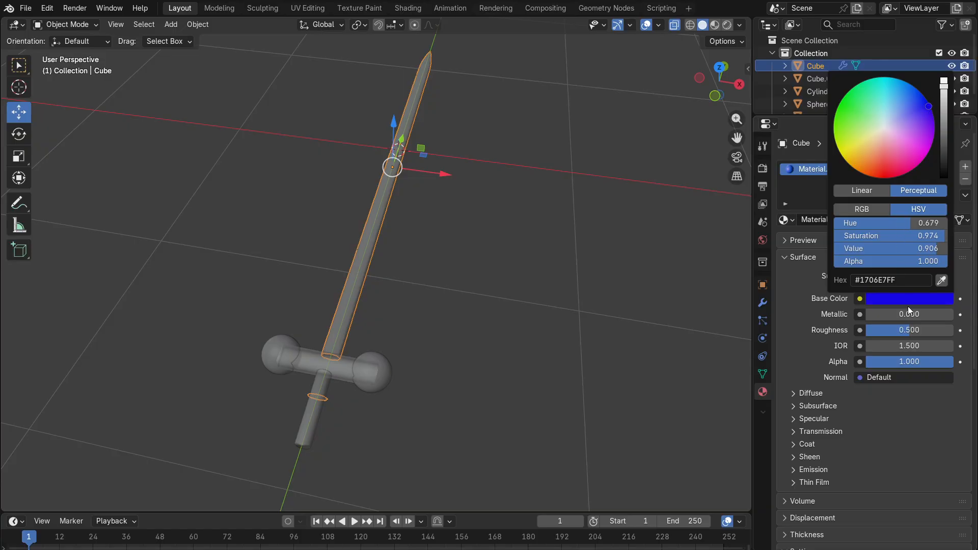
- Set the blade material's metallic to 0.624 and roughness to 0.171, using Material Preview shading to judge the look
{"action": "mouse_move", "coordinate": [900, 313]}
{"action": "left_mouse_down"}
{"action": "mouse_move", "coordinate": [952, 315]}
{"action": "mouse_move", "coordinate": [920, 314]}
{"action": "left_mouse_up"}
{"action": "left_click", "coordinate": [715, 24]}
{"action": "scroll", "coordinate": [374, 315], "scroll_direction": "up", "scroll_amount": 5}
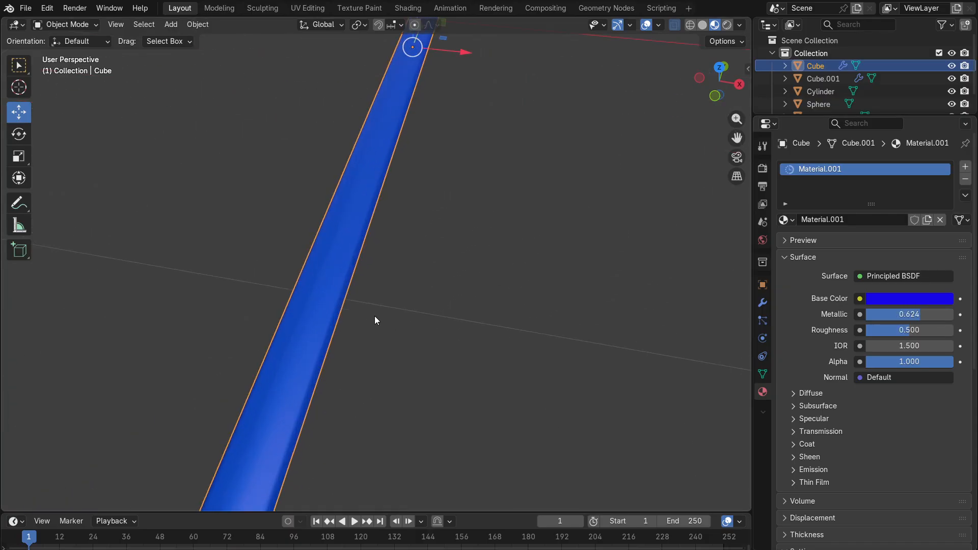
{"action": "middle_click_drag", "start_coordinate": [375, 316], "coordinate": [424, 304]}
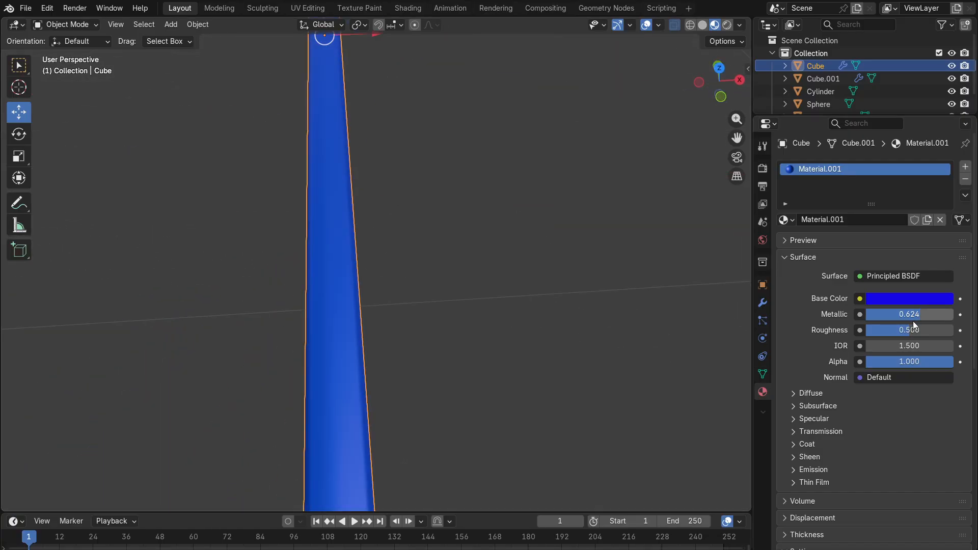
{"action": "left_click_drag", "start_coordinate": [913, 330], "coordinate": [881, 330]}
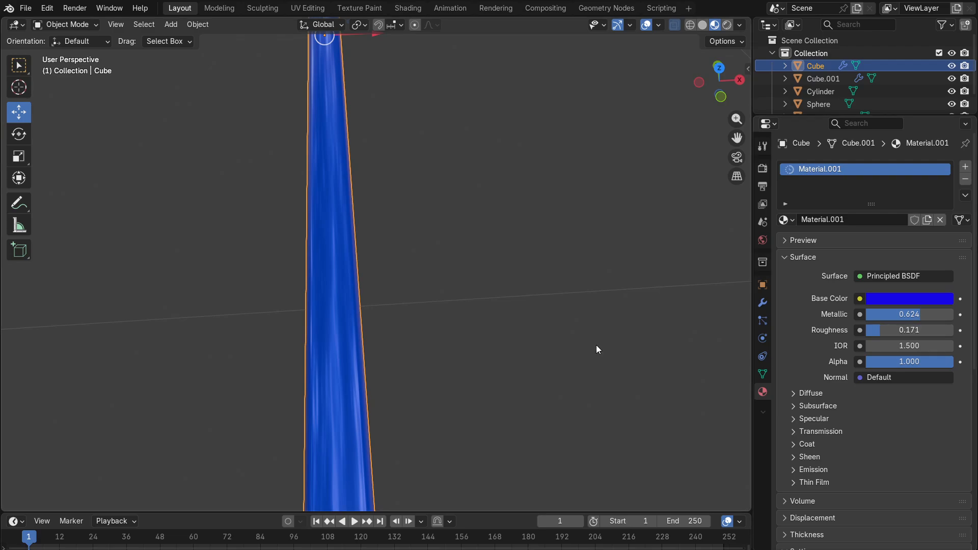
{"action": "middle_click_drag", "start_coordinate": [595, 345], "coordinate": [659, 355]}
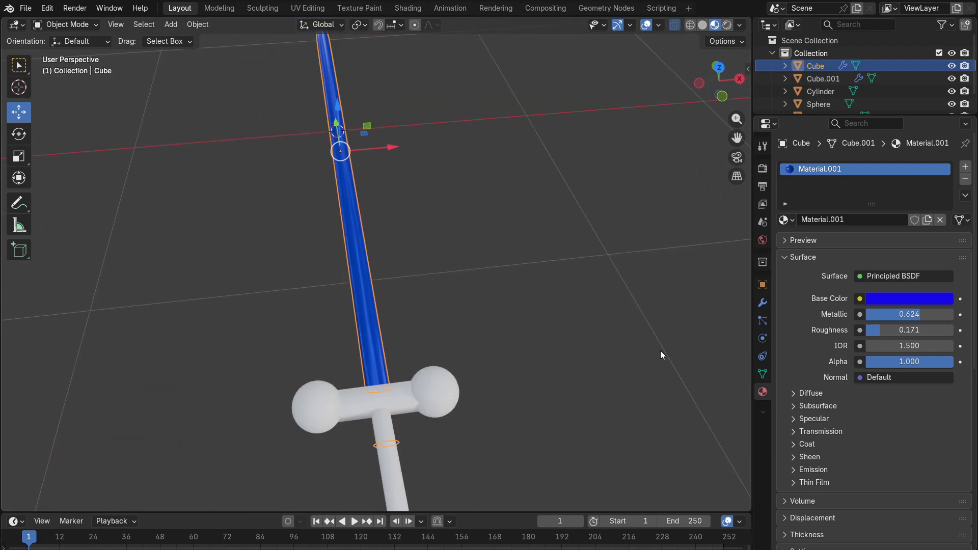
- Give one of the guard's end spheres a new material with a pure red base color
{"action": "left_click", "coordinate": [433, 393]}
{"action": "left_click", "coordinate": [304, 411], "text": "shift"}
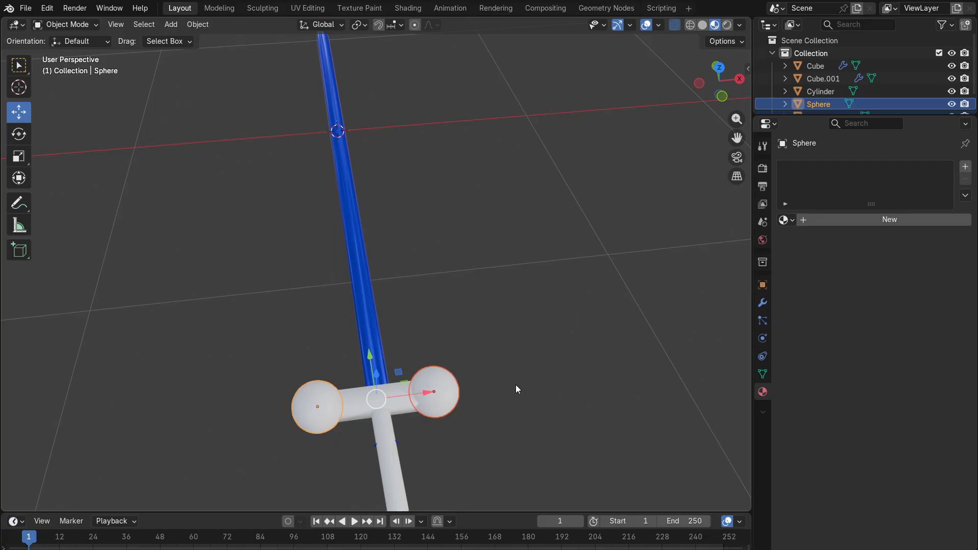
{"action": "left_click", "coordinate": [331, 390]}
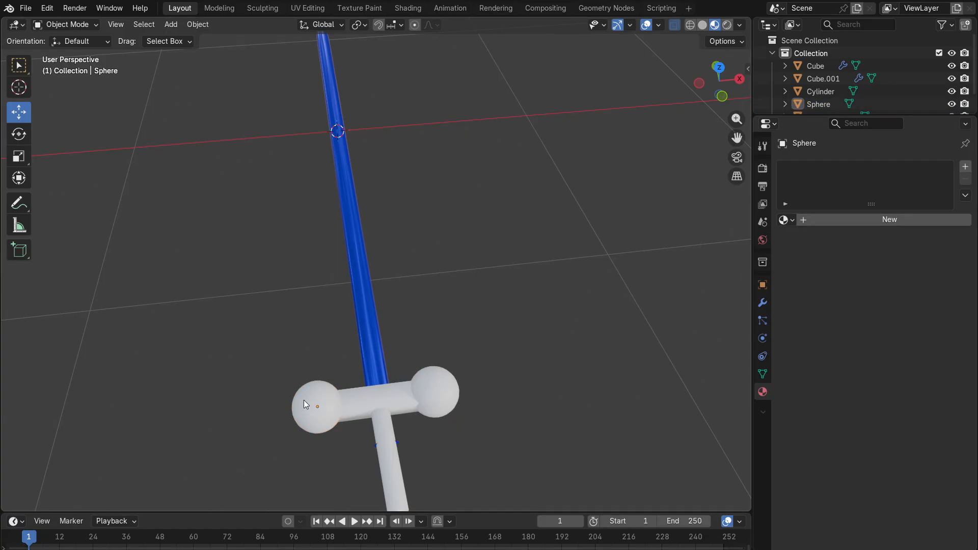
{"action": "left_click", "coordinate": [848, 218]}
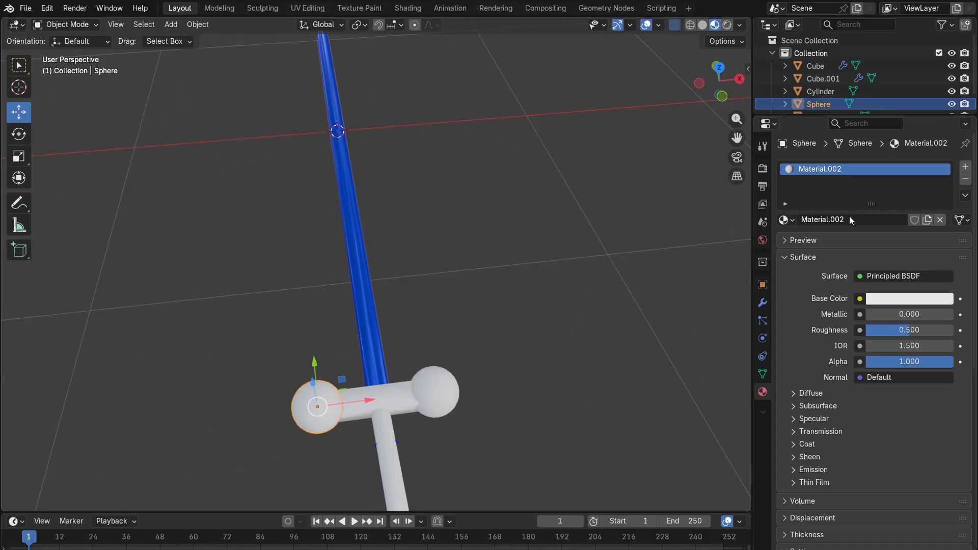
{"action": "left_click", "coordinate": [900, 296]}
{"action": "mouse_move", "coordinate": [883, 160]}
{"action": "left_mouse_down"}
{"action": "mouse_move", "coordinate": [909, 174]}
{"action": "mouse_move", "coordinate": [886, 178]}
{"action": "left_mouse_up"}
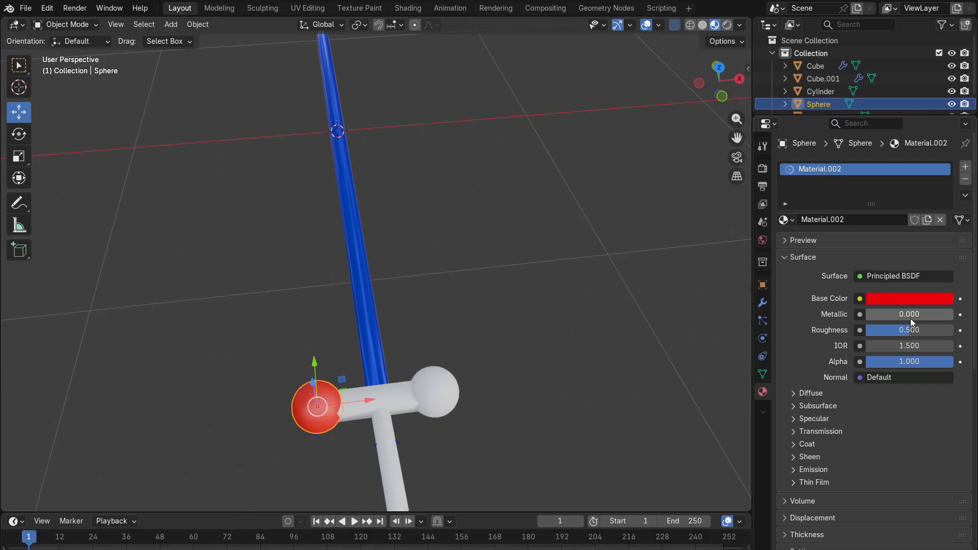
- Set the red material's metallic to 0.208 and roughness to 0.384, and rename it SideBall
{"action": "left_click_drag", "start_coordinate": [909, 315], "coordinate": [877, 329]}
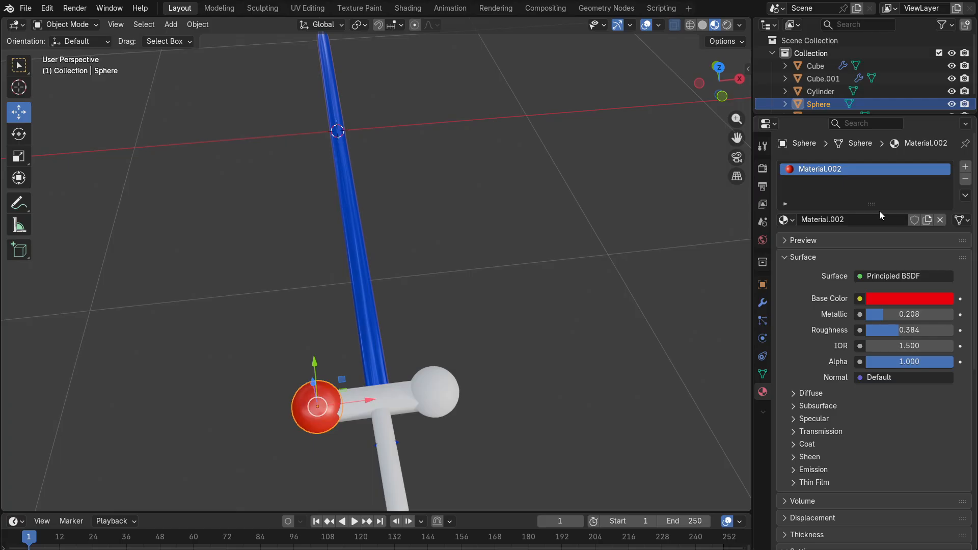
{"action": "left_click", "coordinate": [875, 219]}
{"action": "key", "text": "ctrl+a"}
{"action": "key", "text": "BackSpace"}
{"action": "key", "text": "Return"}
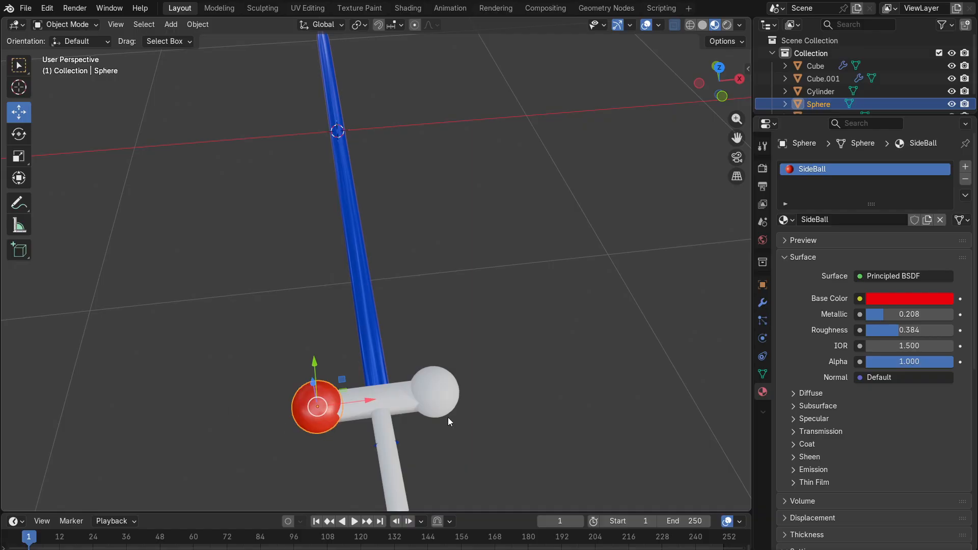
- Assign the existing SideBall material to the guard's other end sphere
{"action": "left_click", "coordinate": [453, 380]}
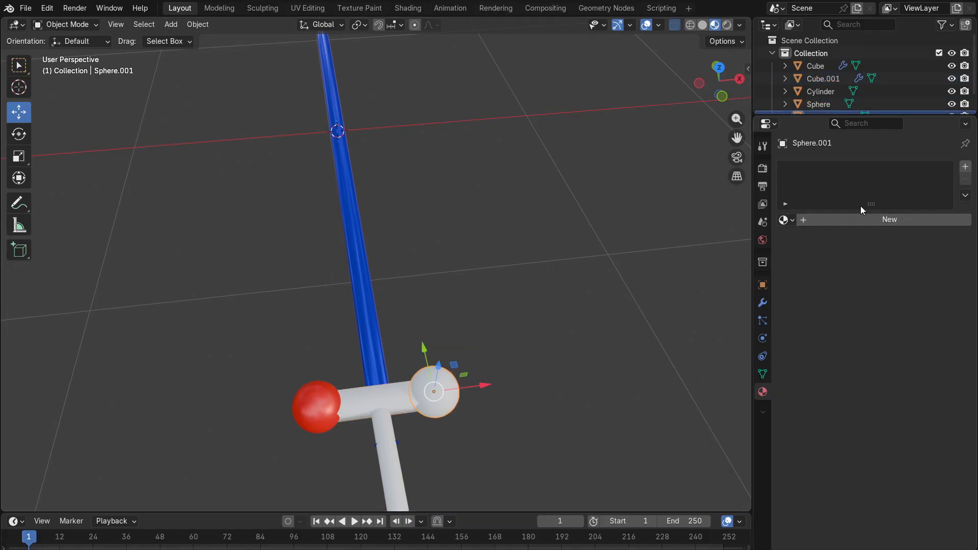
{"action": "left_click", "coordinate": [966, 166]}
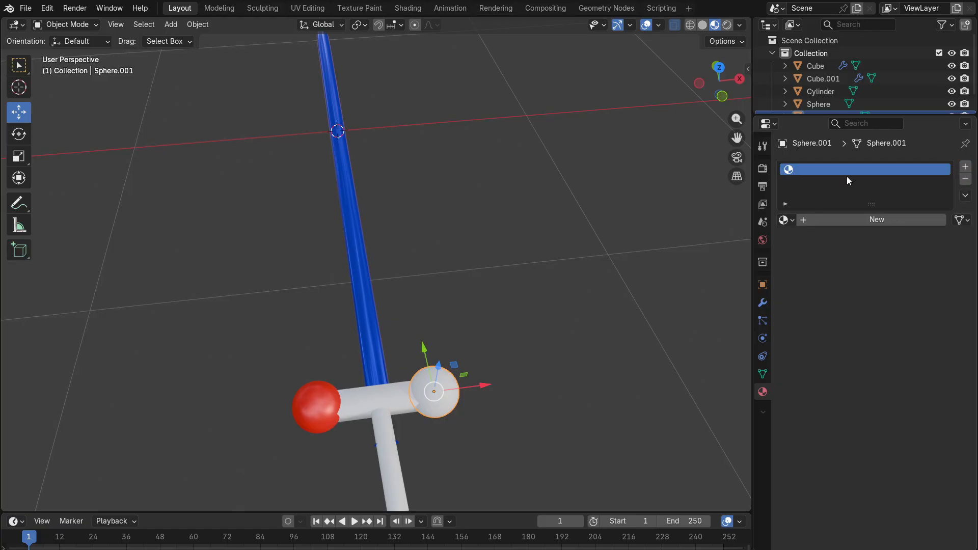
{"action": "left_click", "coordinate": [963, 180]}
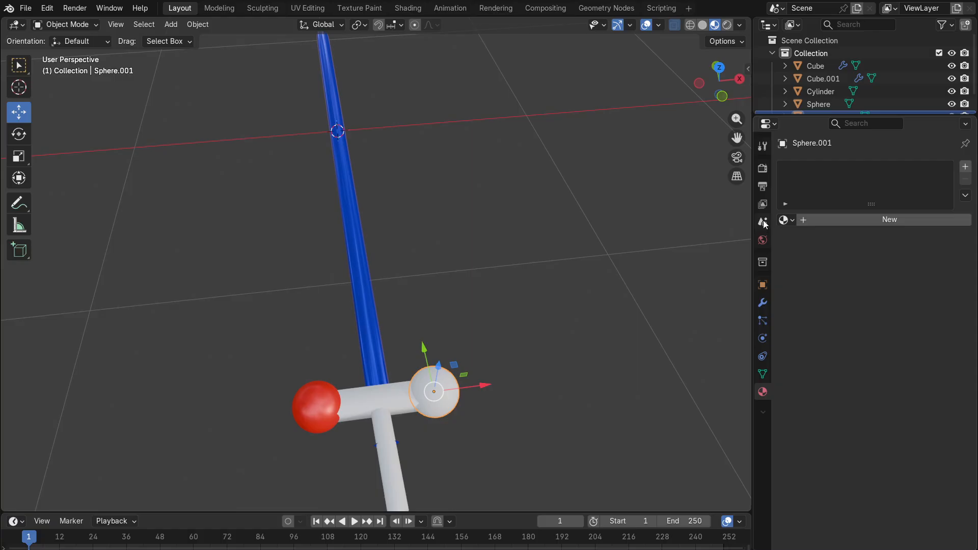
{"action": "left_click", "coordinate": [785, 219]}
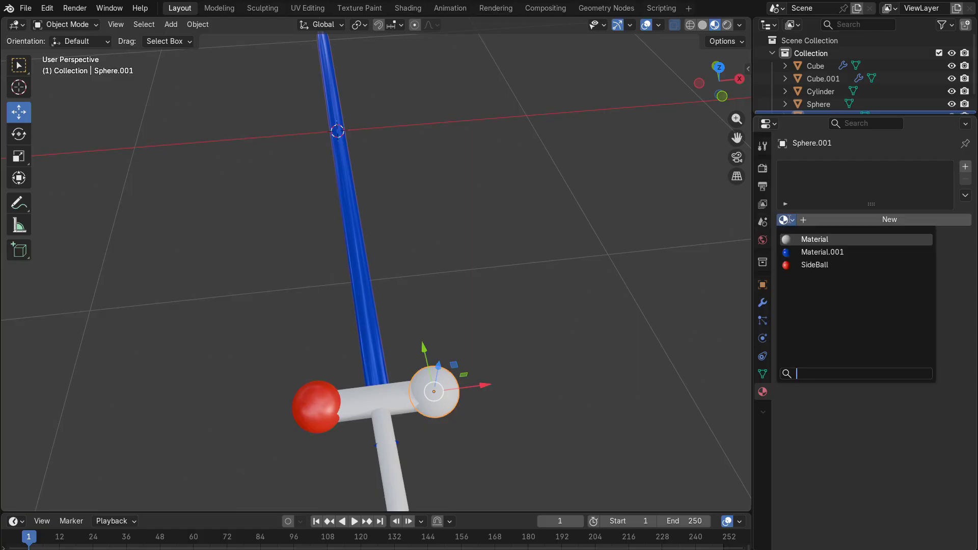
{"action": "left_click", "coordinate": [824, 266]}
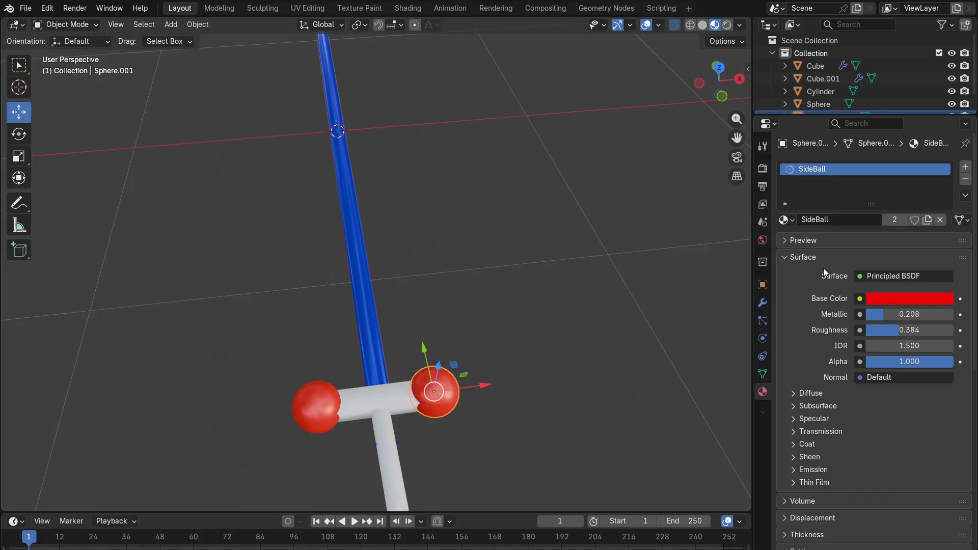
- Assign the existing SideBall material to the crosspiece
{"action": "left_click", "coordinate": [398, 404]}
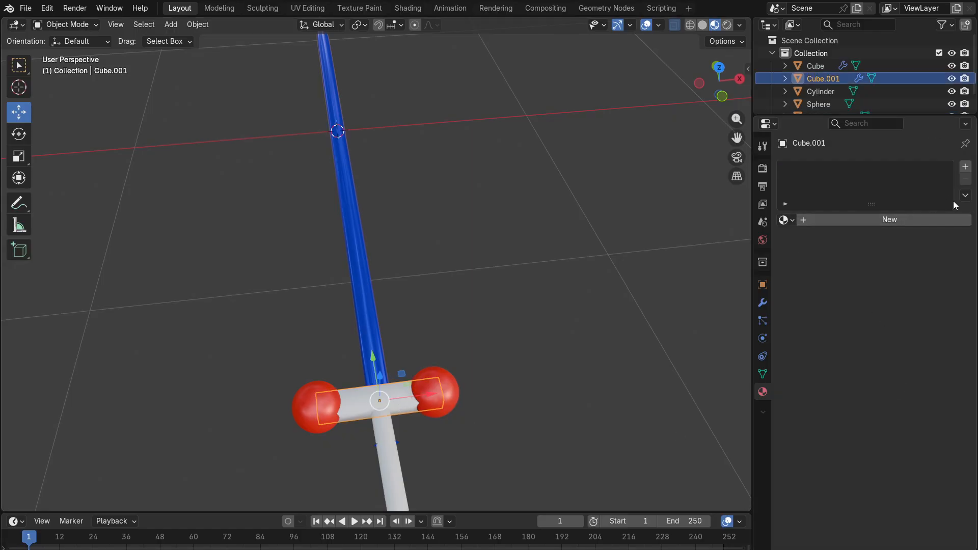
{"action": "left_click", "coordinate": [787, 219]}
{"action": "left_click", "coordinate": [821, 274]}
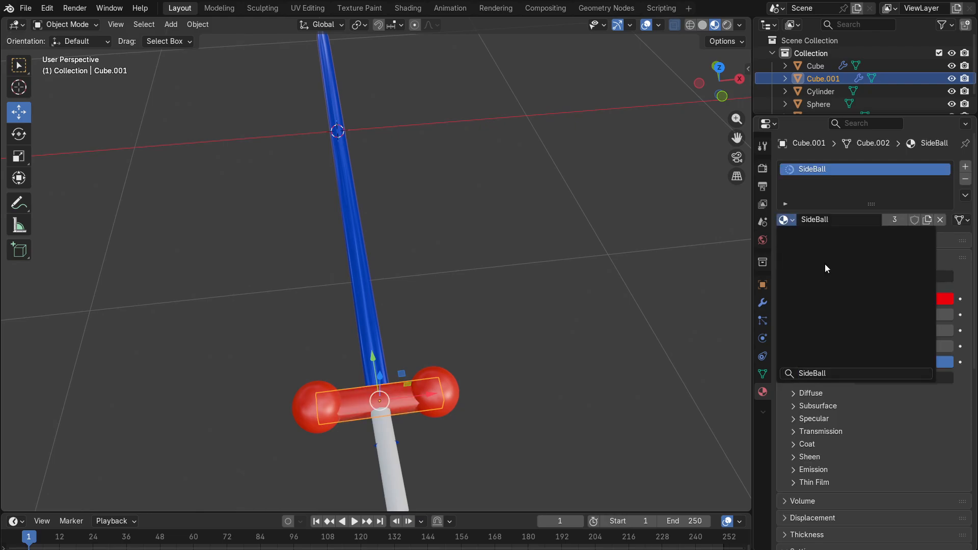
- Give the handle cylinder a new material with green base color #53E724FF, metallic 0.231 and roughness 0.725
{"action": "middle_click_drag", "start_coordinate": [570, 204], "coordinate": [416, 356]}
{"action": "left_click", "coordinate": [380, 368]}
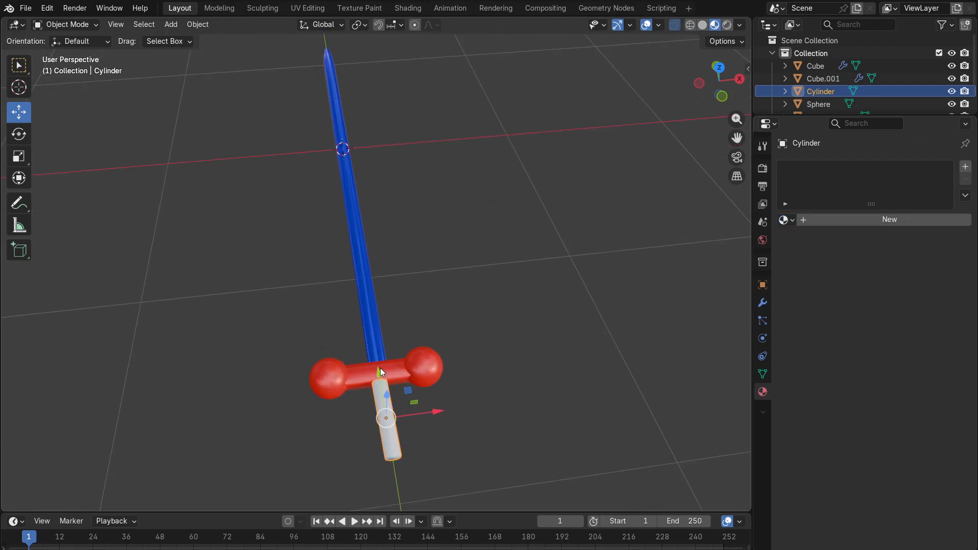
{"action": "left_click", "coordinate": [844, 222]}
{"action": "left_click", "coordinate": [900, 297]}
{"action": "left_click_drag", "start_coordinate": [867, 99], "coordinate": [842, 116]}
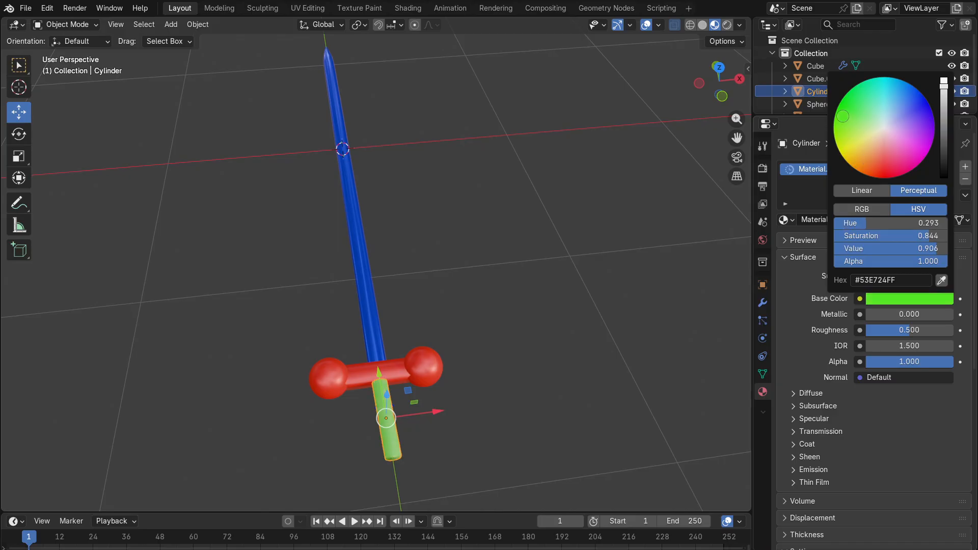
{"action": "left_click_drag", "start_coordinate": [865, 314], "coordinate": [899, 332]}
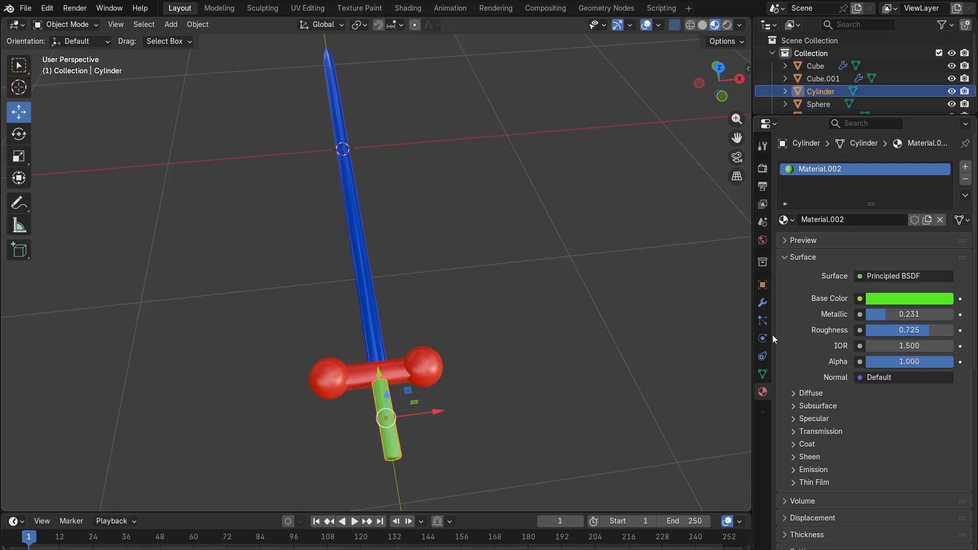
- Select all parts of the sword and check the coloured model from above
{"action": "scroll", "coordinate": [452, 434], "scroll_direction": "down", "scroll_amount": 1}
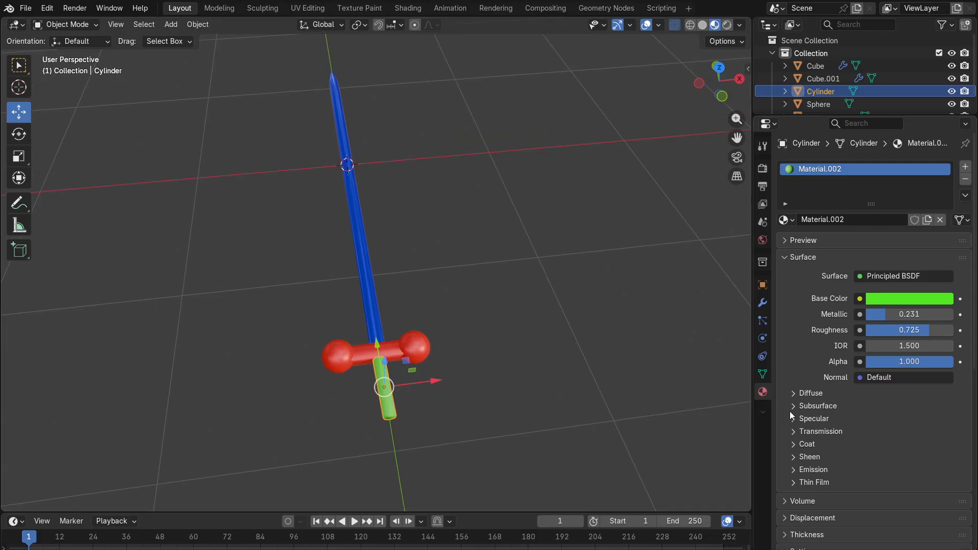
{"action": "left_click", "coordinate": [464, 327]}
{"action": "left_click_drag", "start_coordinate": [487, 153], "coordinate": [243, 466]}
{"action": "middle_click_drag", "start_coordinate": [436, 279], "coordinate": [425, 318]}
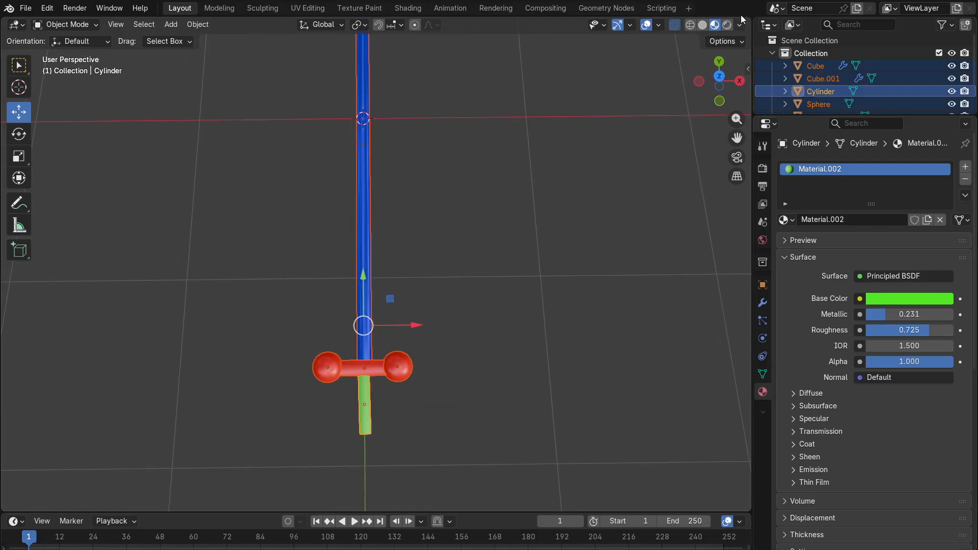
{"action": "scroll", "coordinate": [236, 365], "scroll_direction": "down", "scroll_amount": 3}
{"action": "scroll", "coordinate": [326, 311], "scroll_direction": "up", "scroll_amount": 3}
{"action": "scroll", "coordinate": [433, 224], "scroll_direction": "down", "scroll_amount": 2}
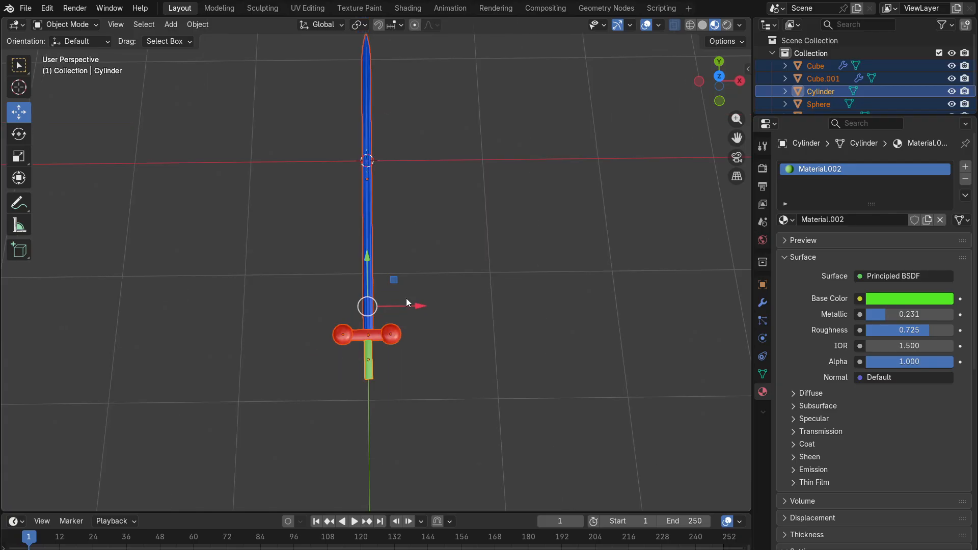
- Select the blade, crosspiece, handle and both spheres and join them into a single object
{"action": "left_click", "coordinate": [457, 232]}
{"action": "left_click_drag", "start_coordinate": [526, 116], "coordinate": [224, 374]}
{"action": "left_click_drag", "start_coordinate": [500, 157], "coordinate": [242, 442]}
{"action": "left_click_drag", "start_coordinate": [531, 135], "coordinate": [236, 416]}
{"action": "left_click", "coordinate": [762, 284]}
{"action": "scroll", "coordinate": [835, 102], "scroll_direction": "down", "scroll_amount": 1}
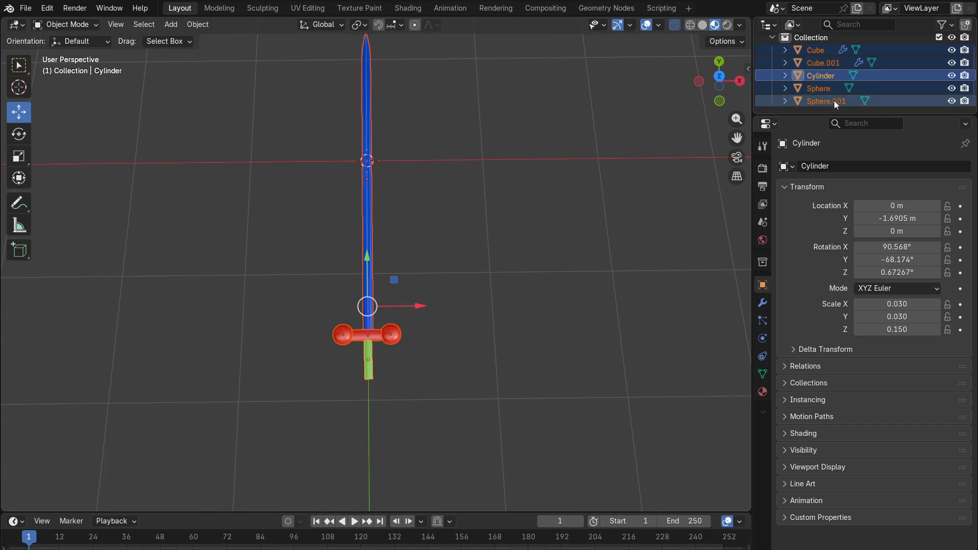
{"action": "scroll", "coordinate": [835, 103], "scroll_direction": "up", "scroll_amount": 1}
{"action": "left_click_drag", "start_coordinate": [488, 101], "coordinate": [241, 414]}
{"action": "key", "text": "ctrl+j"}
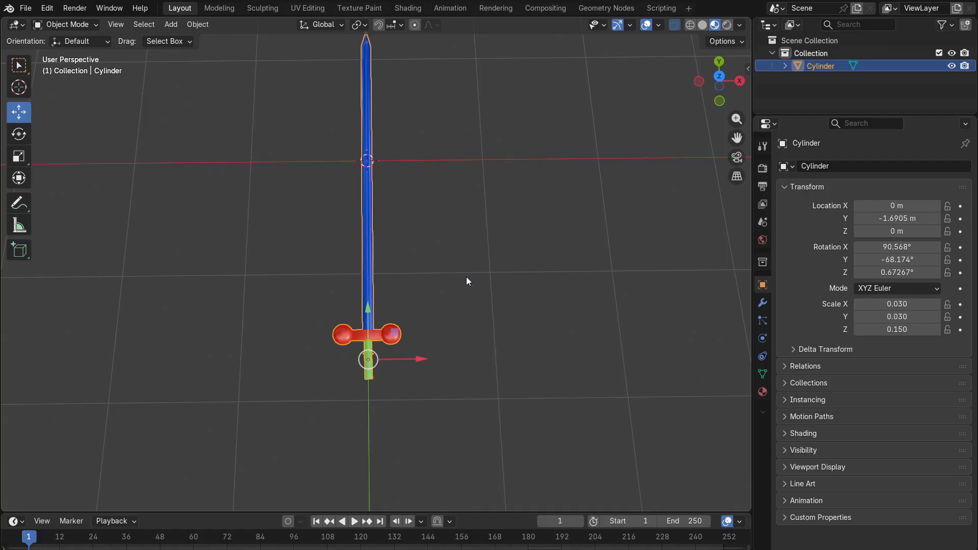
- Review the joined sword's material slots and check that it selects as one object
{"action": "left_click_drag", "start_coordinate": [540, 156], "coordinate": [317, 373]}
{"action": "left_click", "coordinate": [762, 392]}
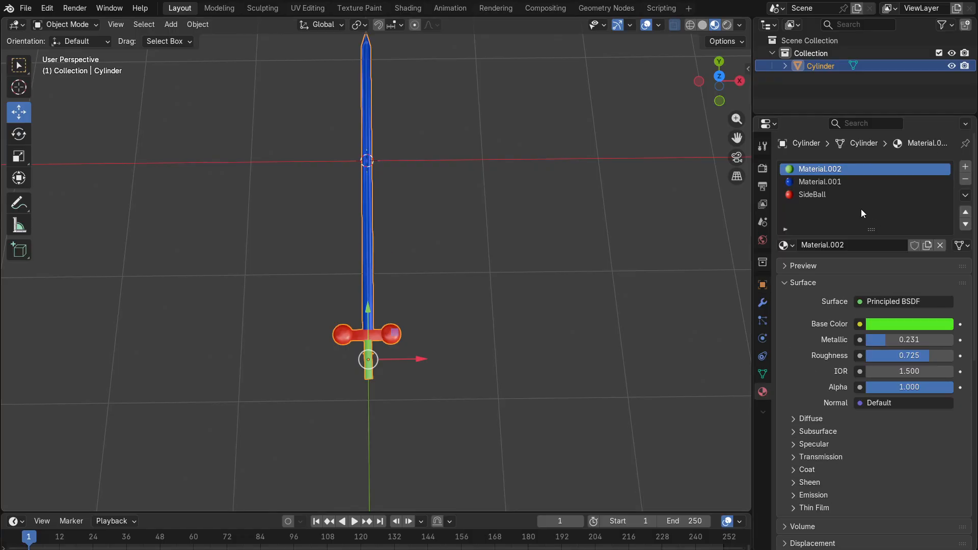
{"action": "left_click_drag", "start_coordinate": [517, 75], "coordinate": [231, 419]}
{"action": "left_click", "coordinate": [231, 420]}
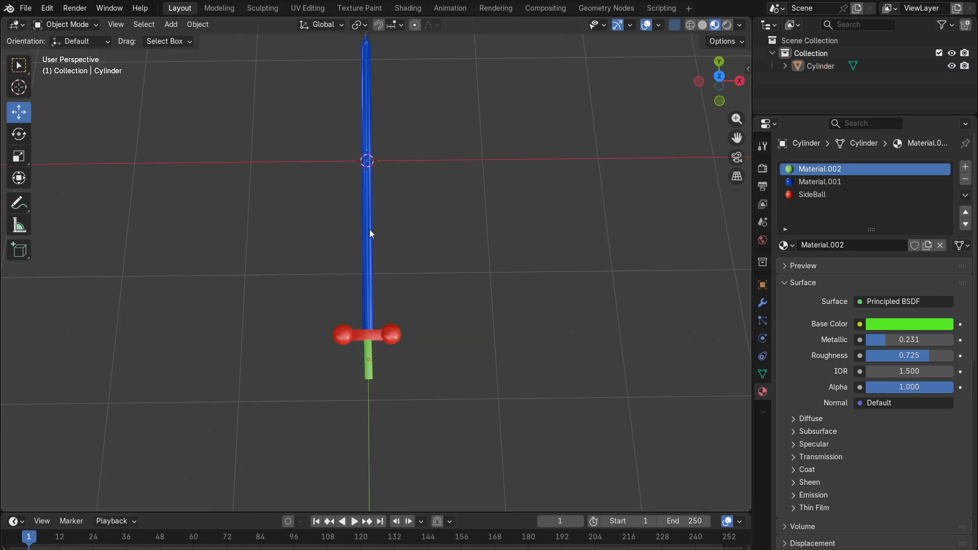
{"action": "left_click_drag", "start_coordinate": [412, 144], "coordinate": [164, 317]}
{"action": "left_click_drag", "start_coordinate": [498, 269], "coordinate": [296, 389]}
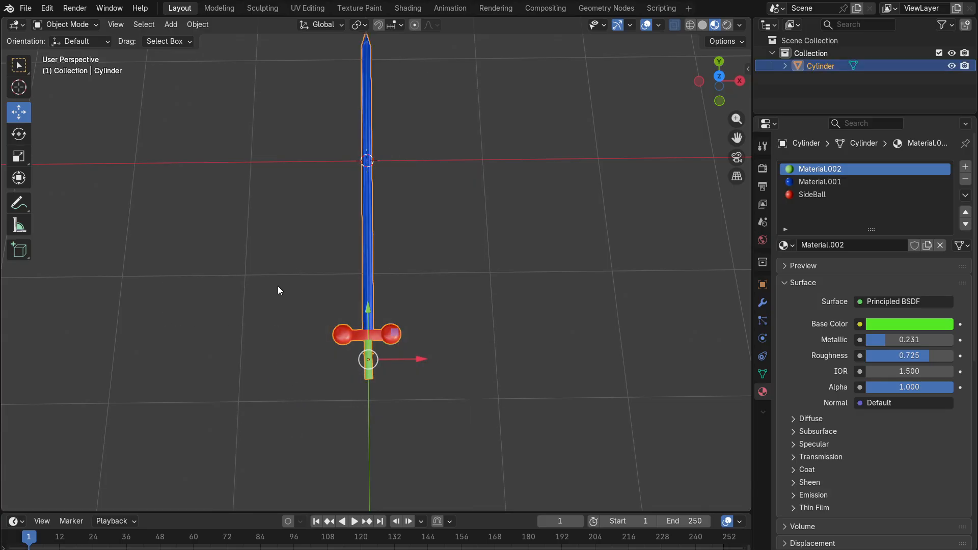
- Select the whole joined sword and look through the available export formats, including FBX, without exporting
{"action": "left_click", "coordinate": [278, 289]}
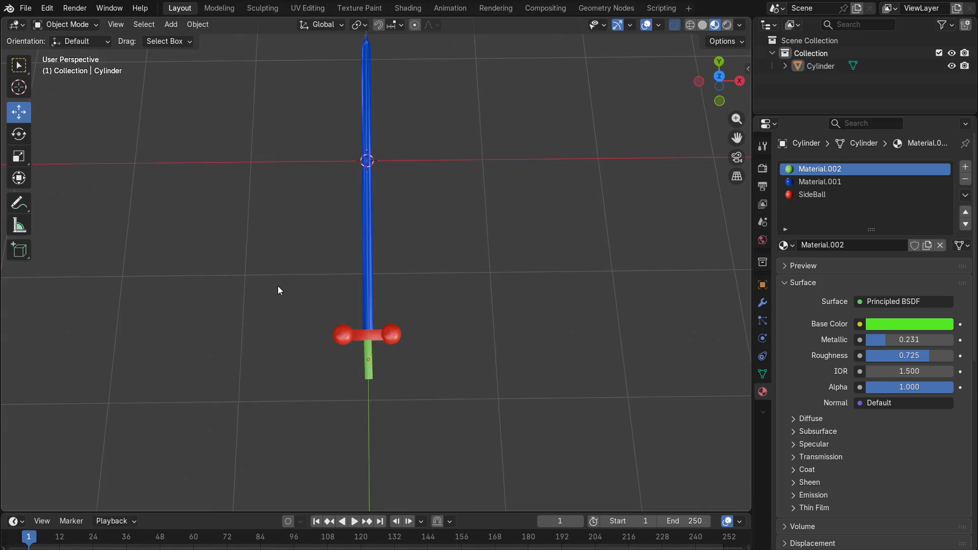
{"action": "left_click", "coordinate": [29, 14]}
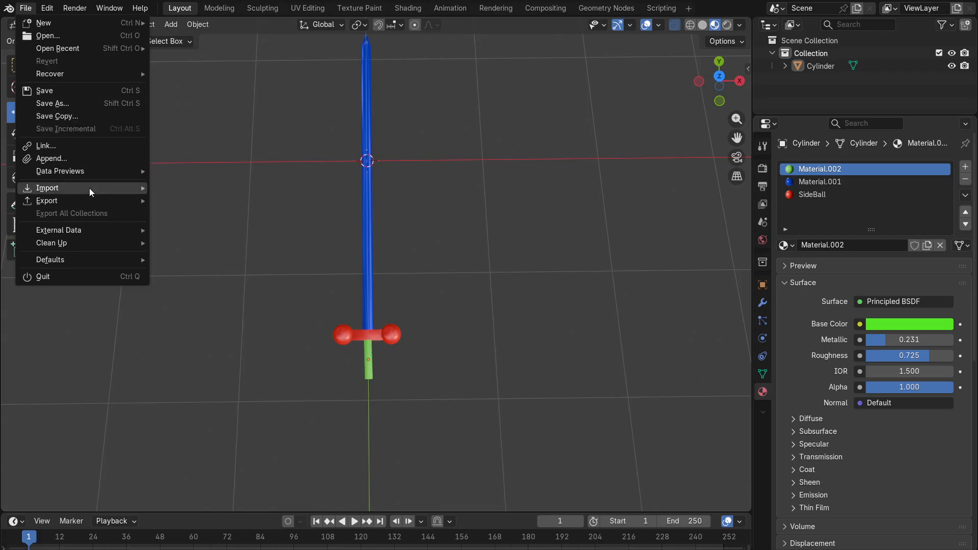
{"action": "mouse_move", "coordinate": [87, 199]}
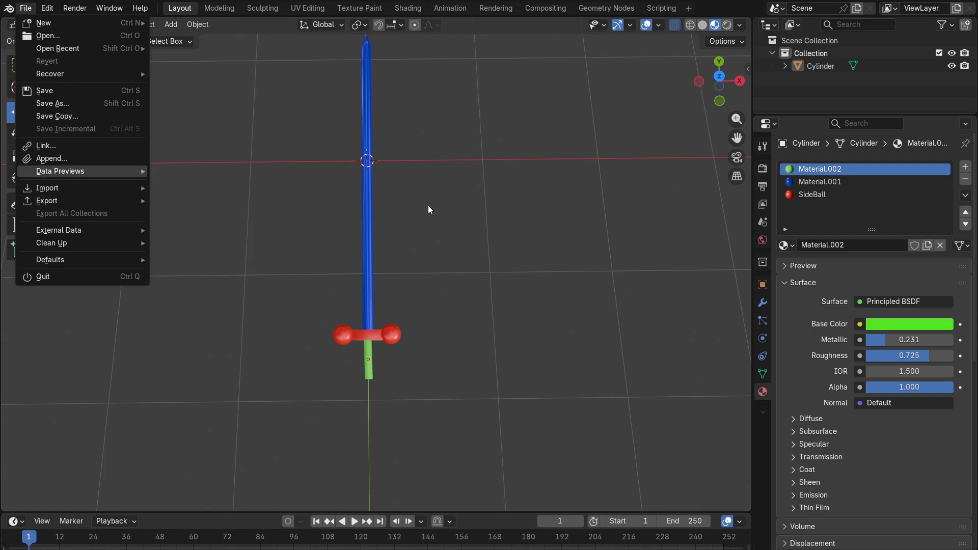
{"action": "left_click_drag", "start_coordinate": [542, 170], "coordinate": [44, 468]}
{"action": "left_click", "coordinate": [25, 8]}
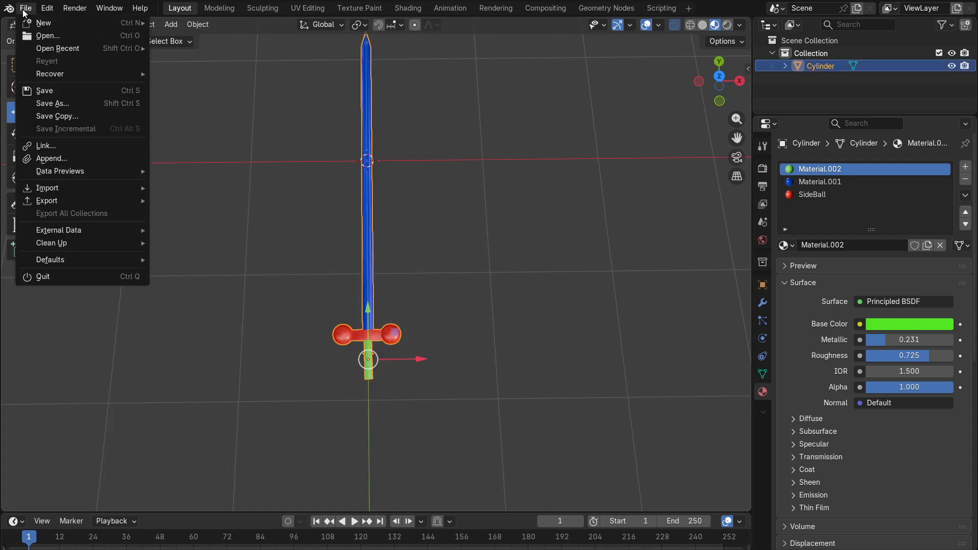
{"action": "mouse_move", "coordinate": [68, 203]}
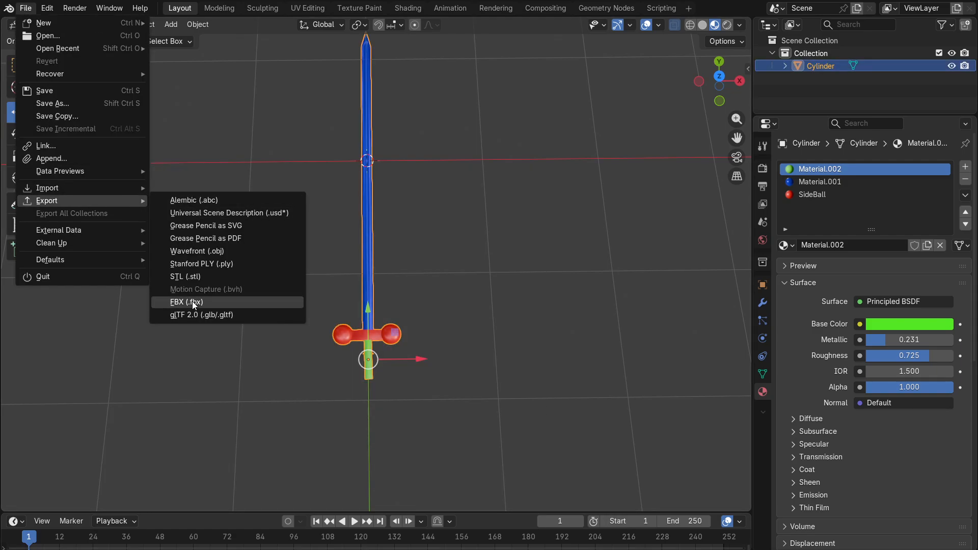
{"action": "left_click", "coordinate": [565, 212]}
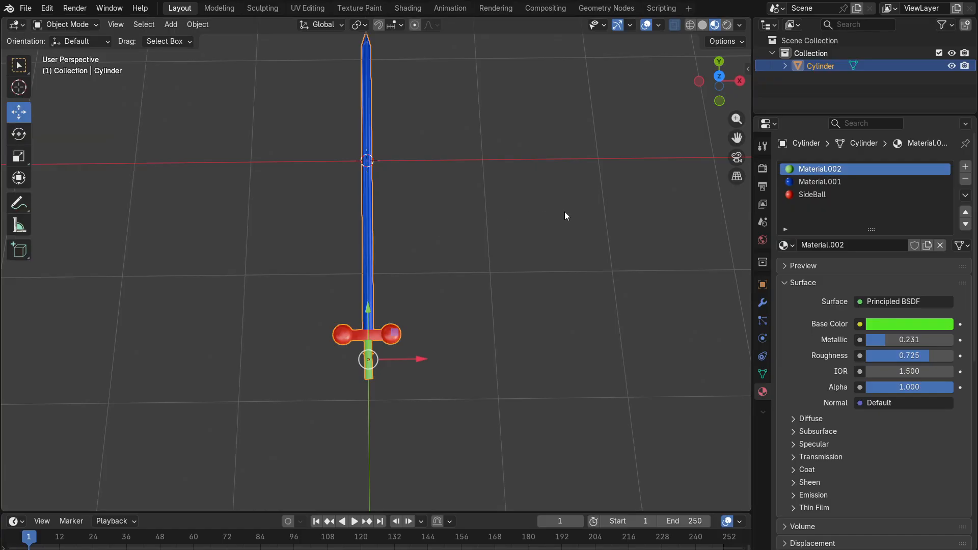